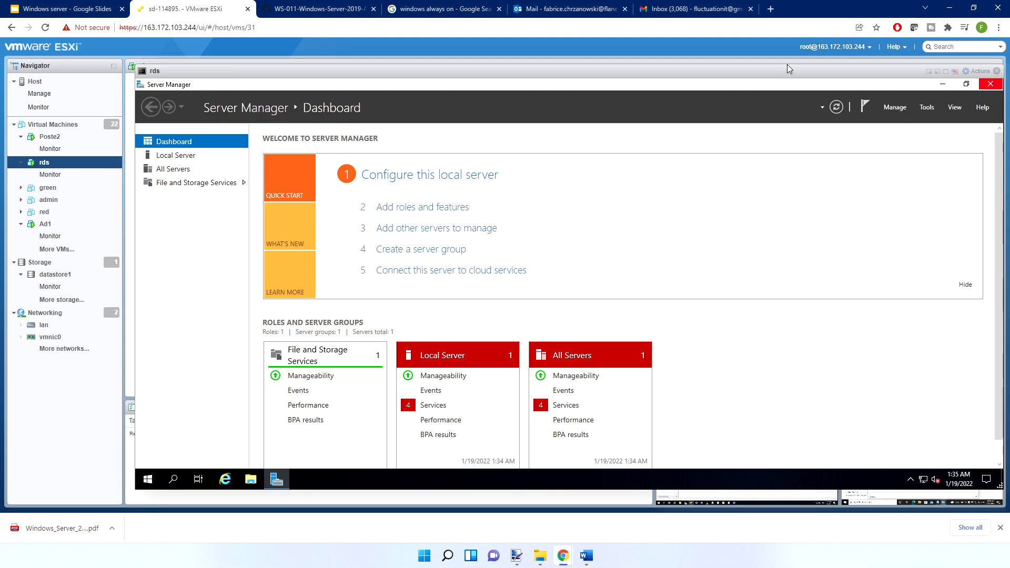
# Start a role-based installation on the rds server and select the Web Server (IIS) role with its required features
pyautogui.click(895, 107)
pyautogui.click(918, 118)
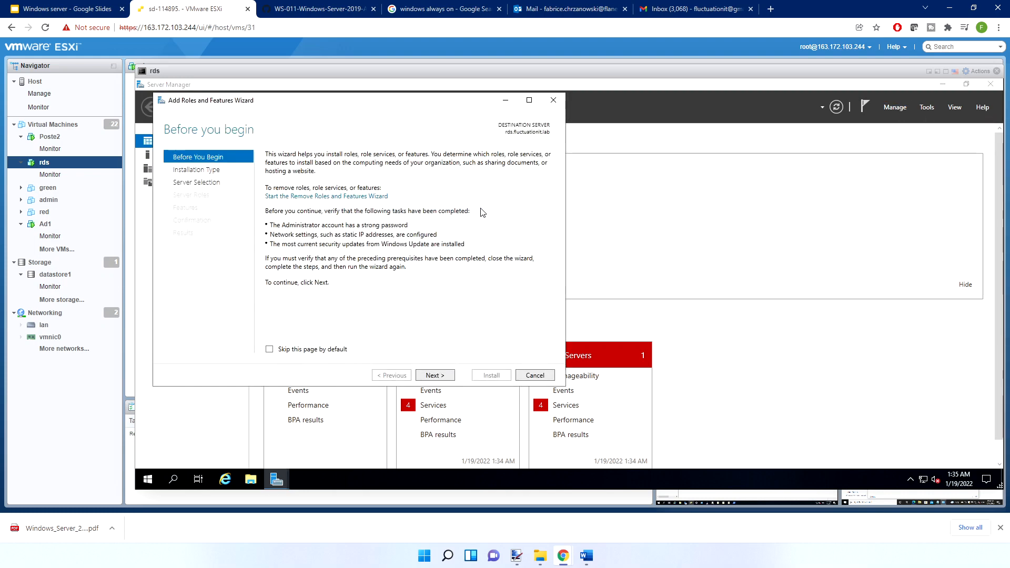
pyautogui.click(442, 377)
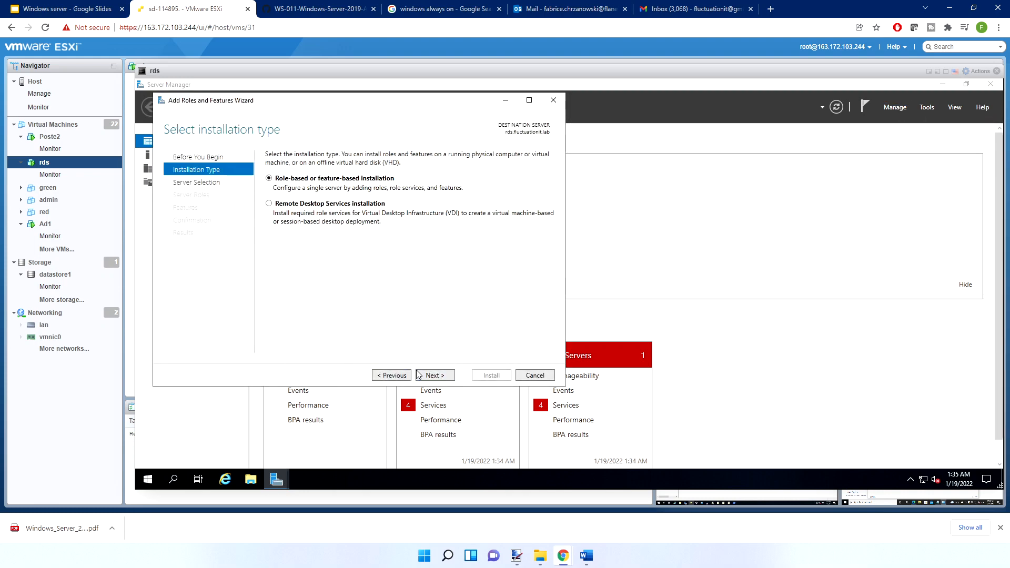
pyautogui.click(435, 375)
pyautogui.click(432, 373)
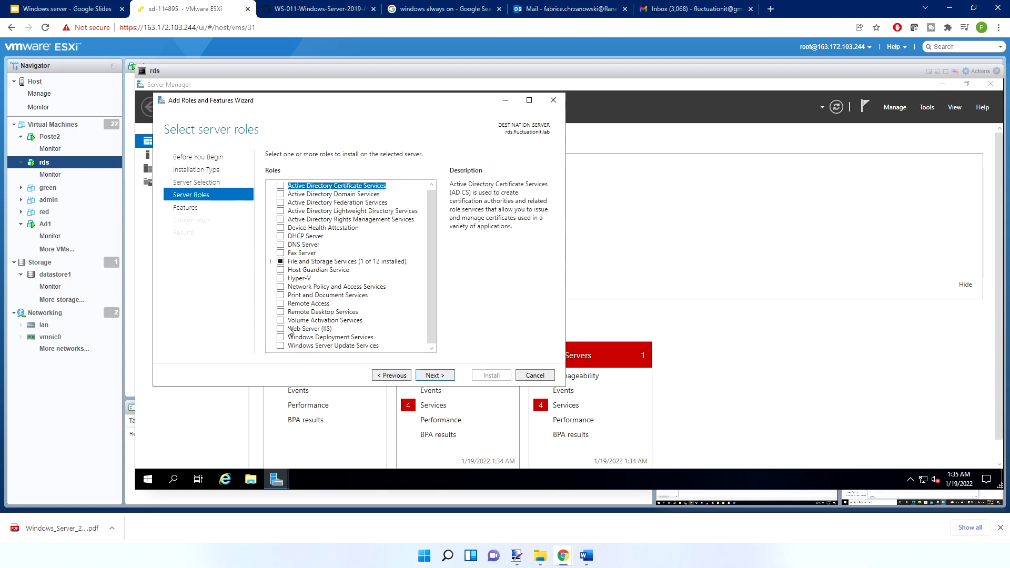
pyautogui.click(280, 329)
pyautogui.click(397, 329)
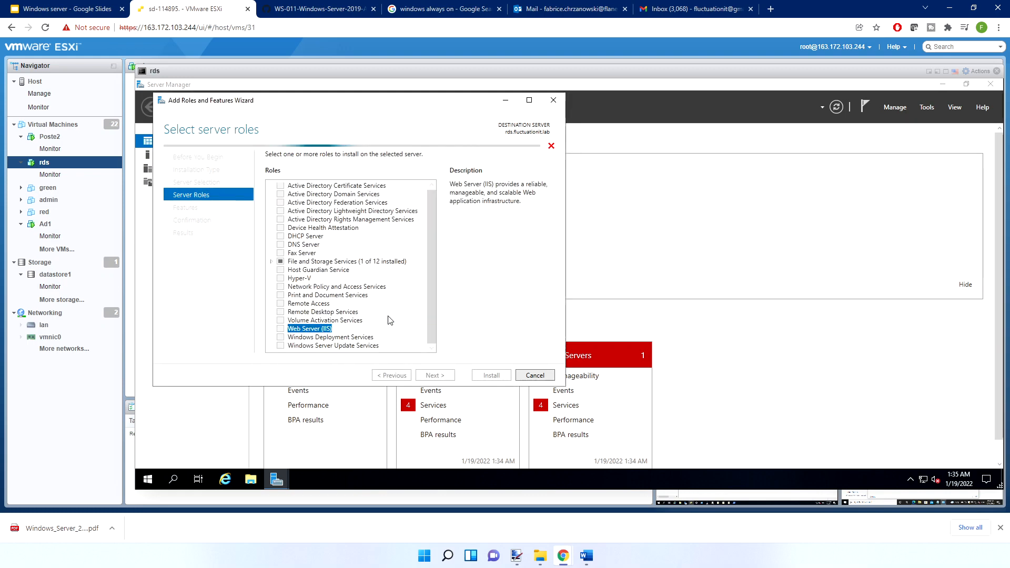
# Accept the default features and review the Web Server role services, keeping the default selection through to the installation confirmation
pyautogui.click(434, 376)
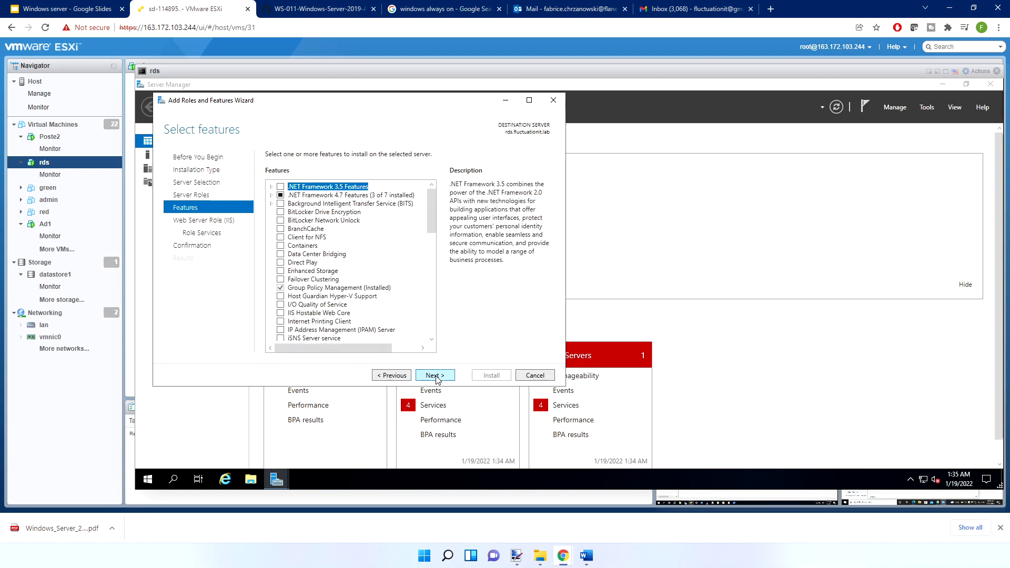
pyautogui.click(436, 375)
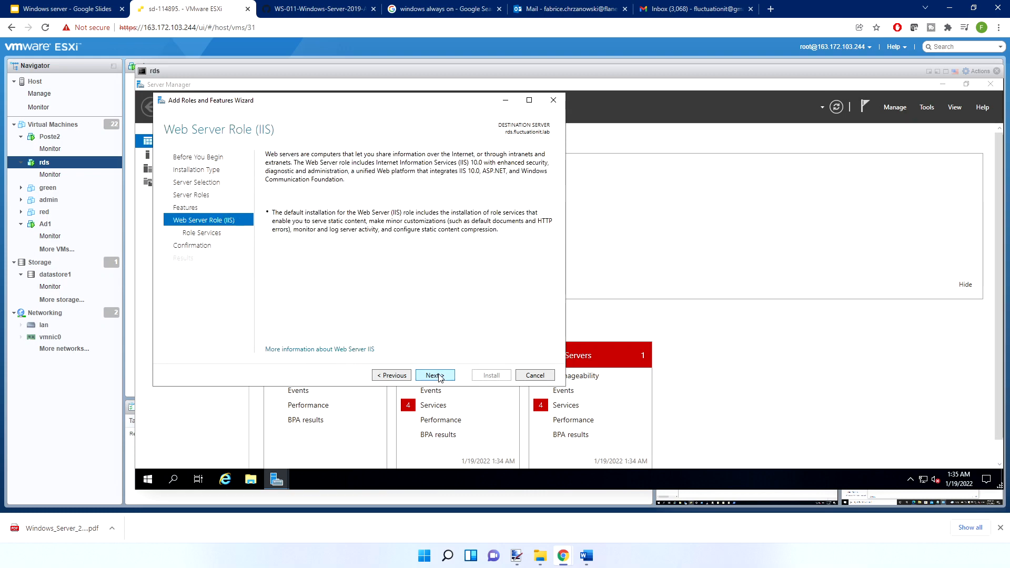
pyautogui.click(439, 376)
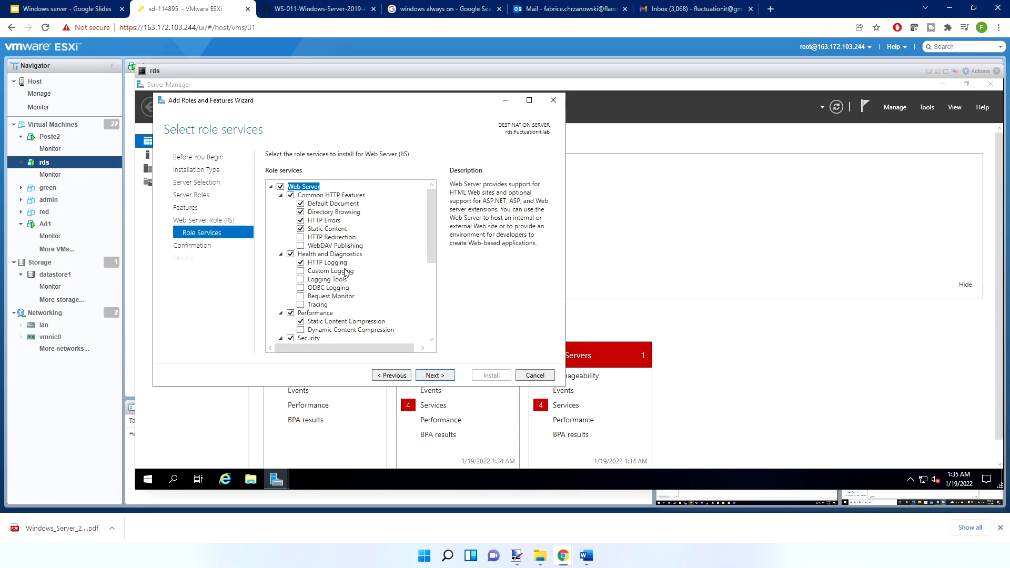
pyautogui.scroll(-1, 345, 271)
pyautogui.scroll(-3, 335, 284)
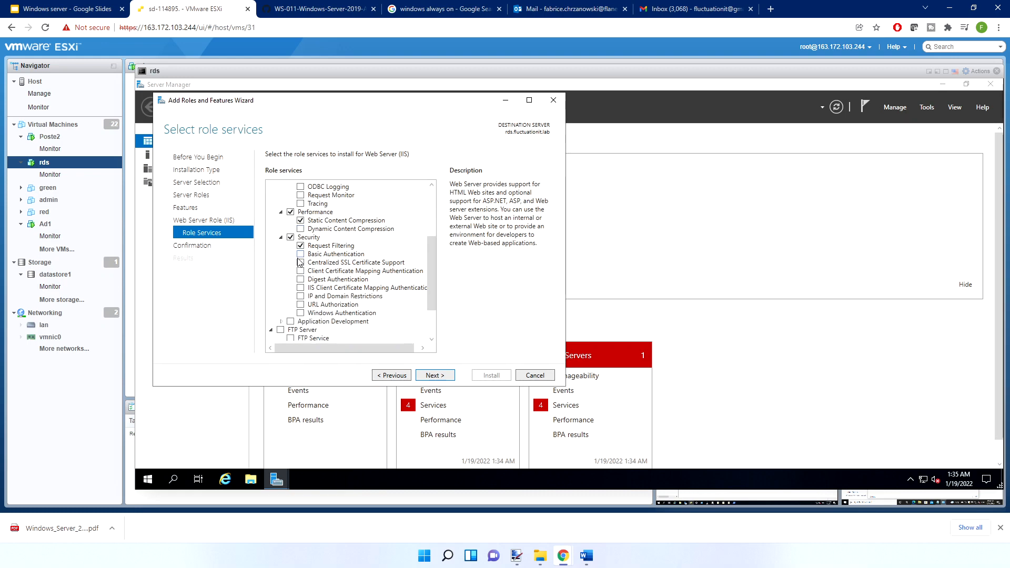
pyautogui.scroll(-2, 301, 262)
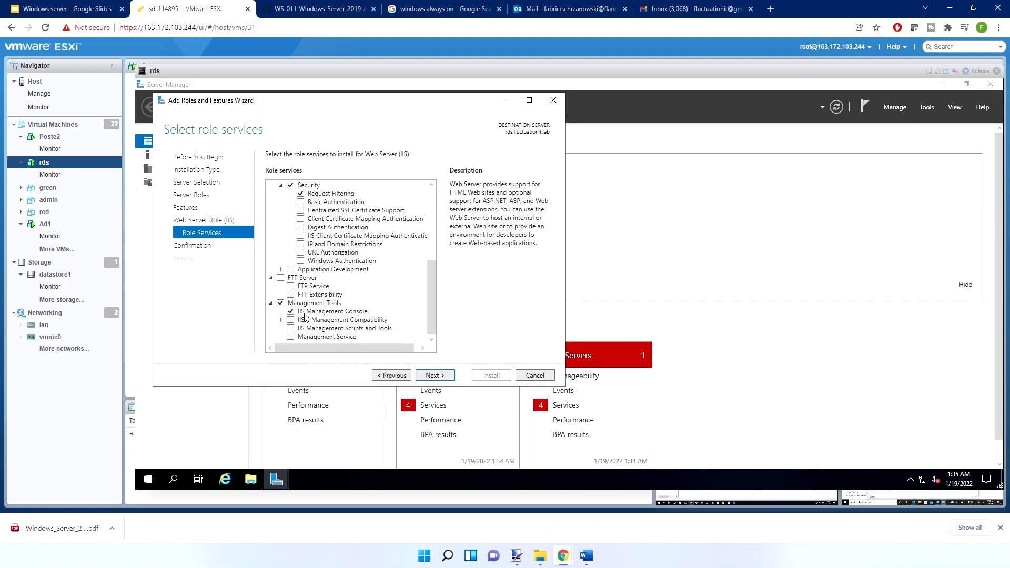
pyautogui.click(434, 375)
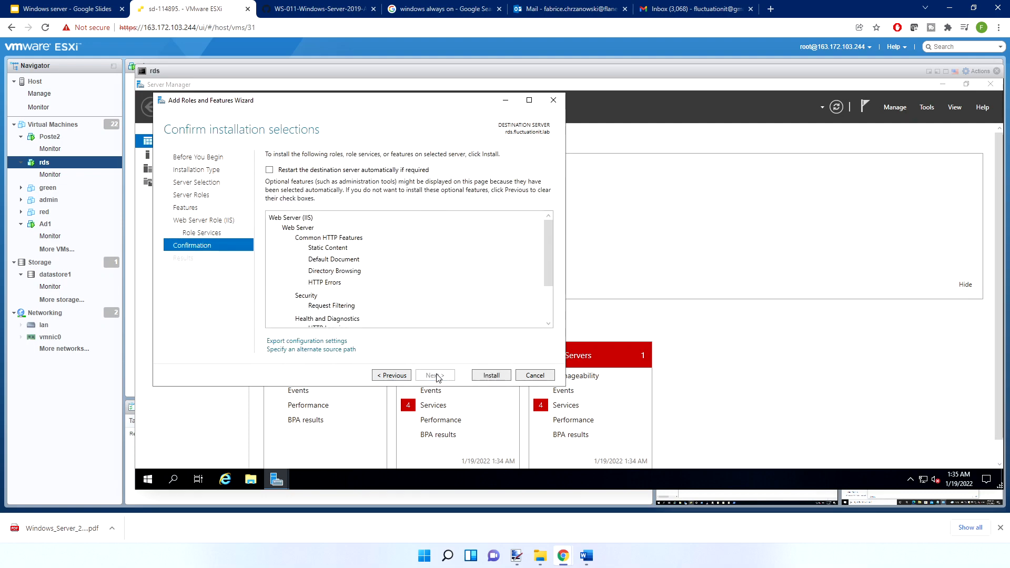
# Install the Web Server (IIS) role and close the wizard once installation finishes
pyautogui.click(490, 375)
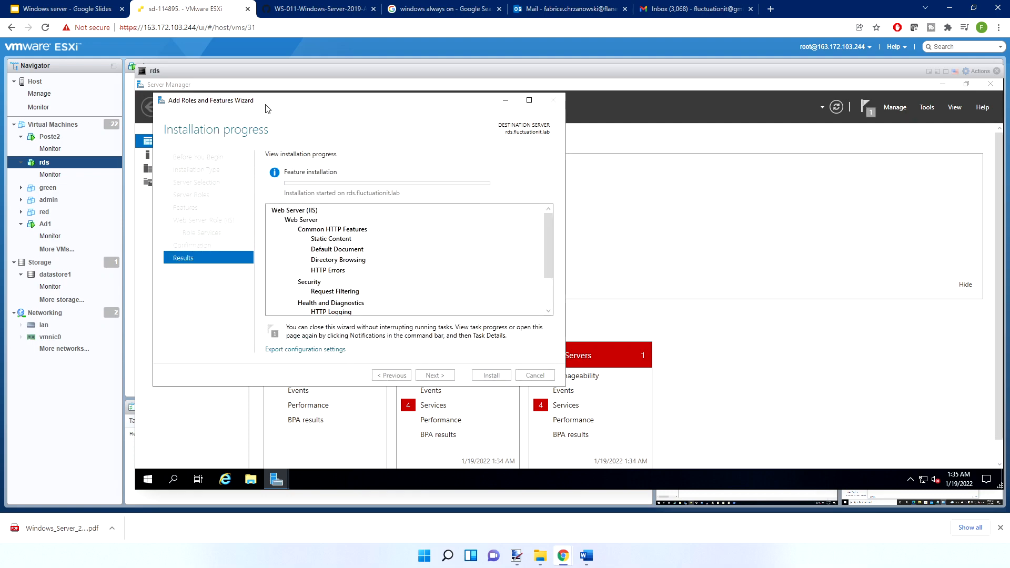
pyautogui.moveTo(266, 108); pyautogui.dragTo(333, 113)
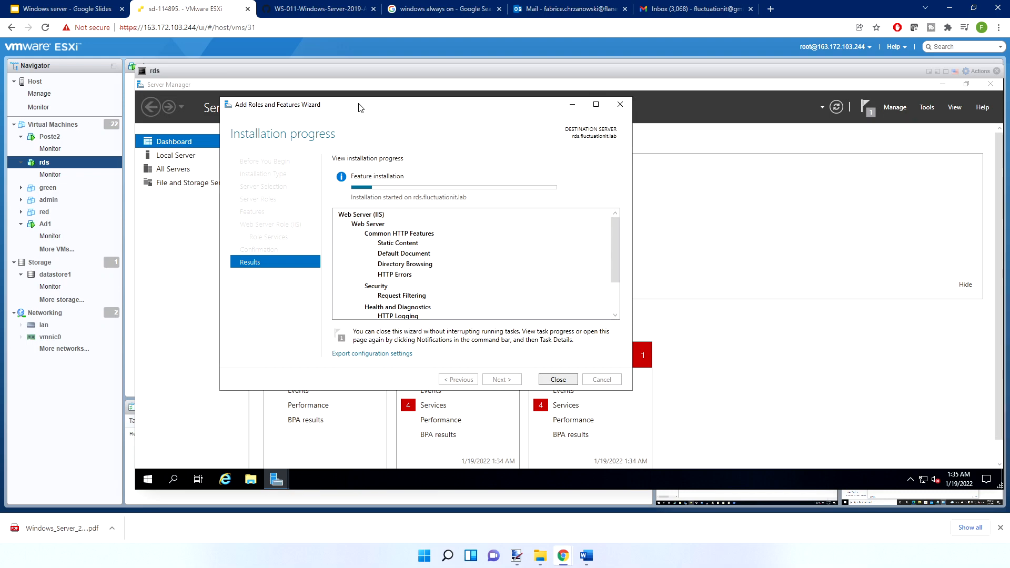
pyautogui.moveTo(357, 107); pyautogui.dragTo(369, 107)
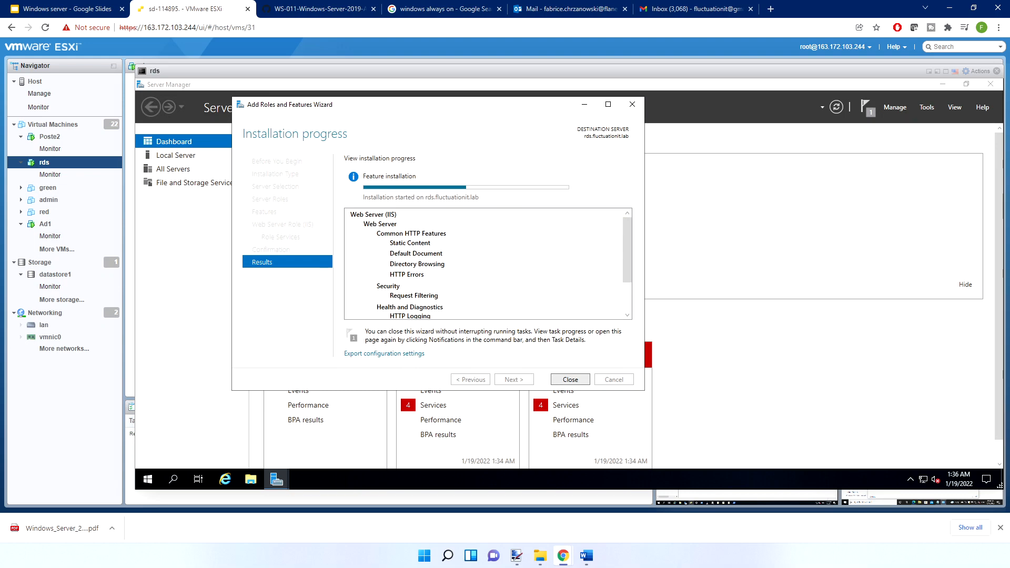
pyautogui.click(564, 380)
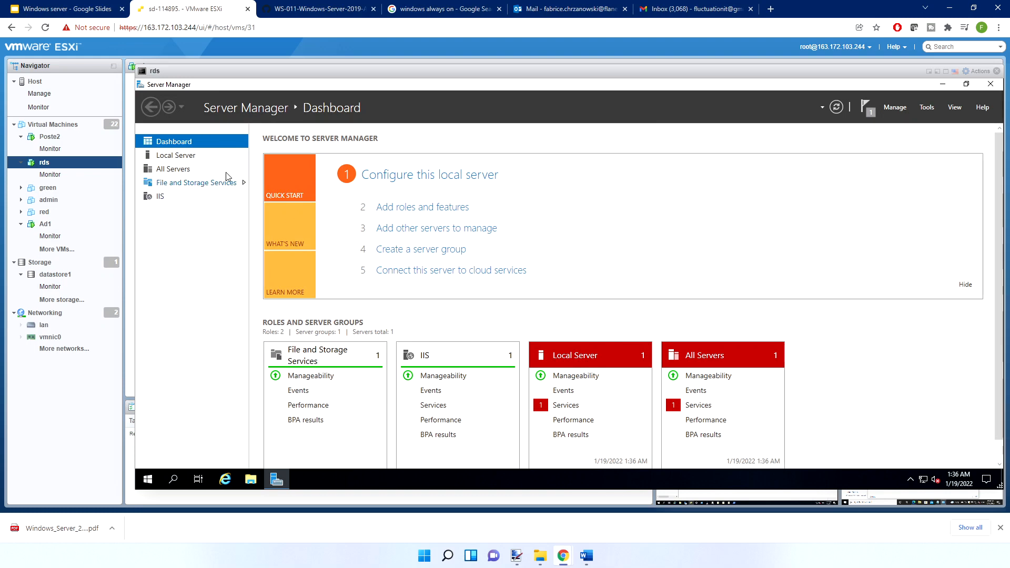
pyautogui.click(225, 479)
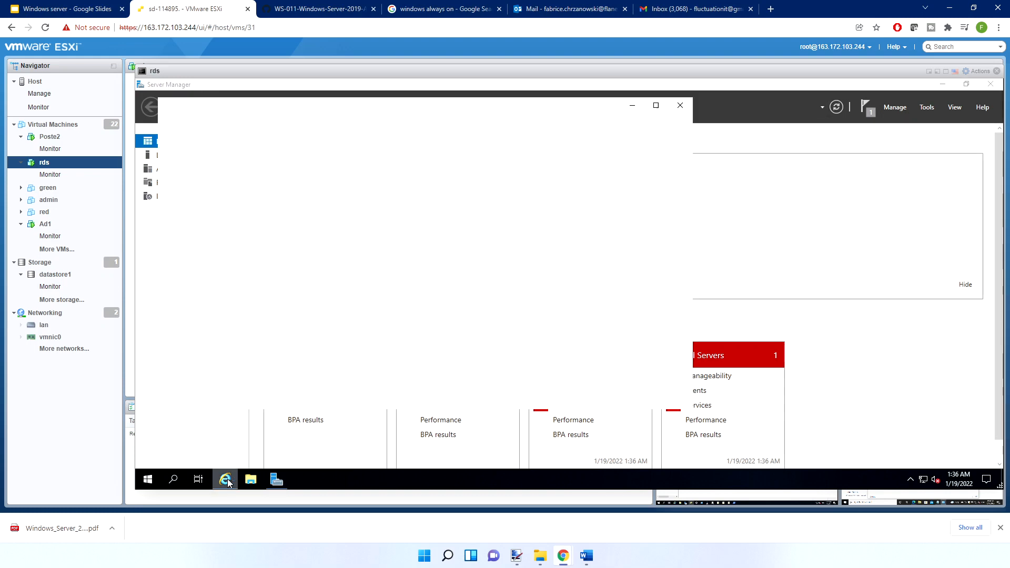
pyautogui.click(544, 339)
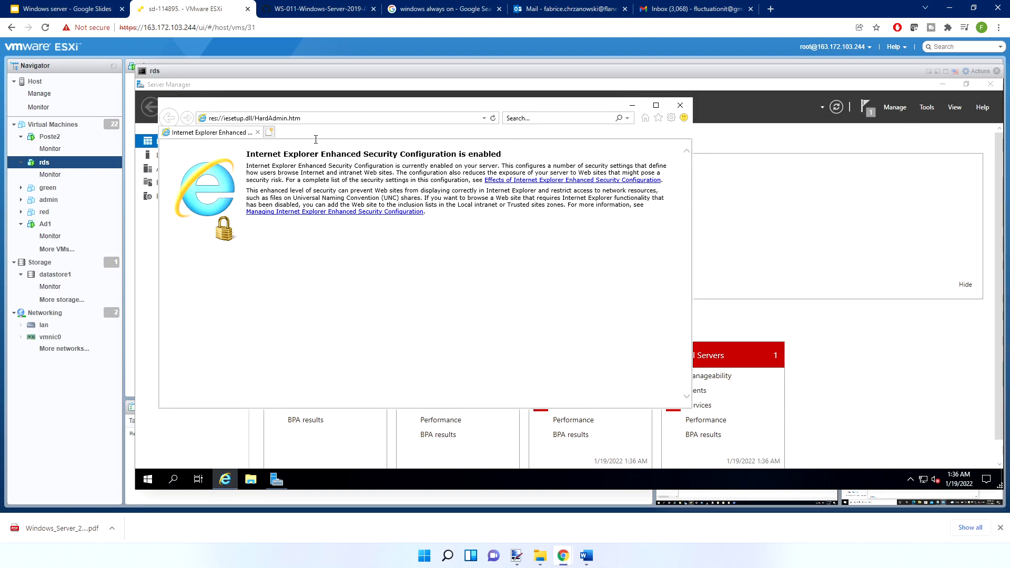
pyautogui.click(311, 118)
pyautogui.write('http://localhost')
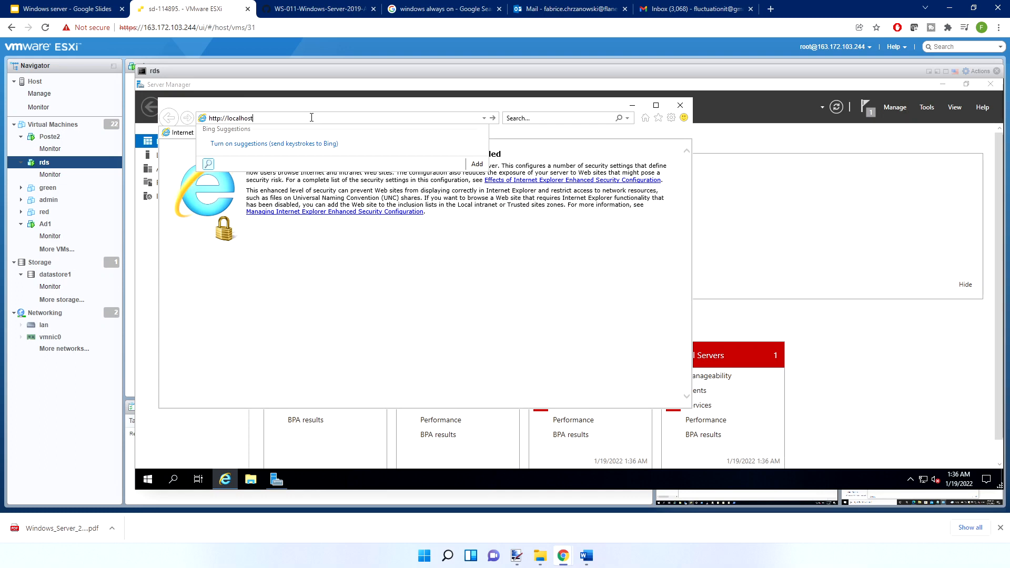
pyautogui.press('Return')
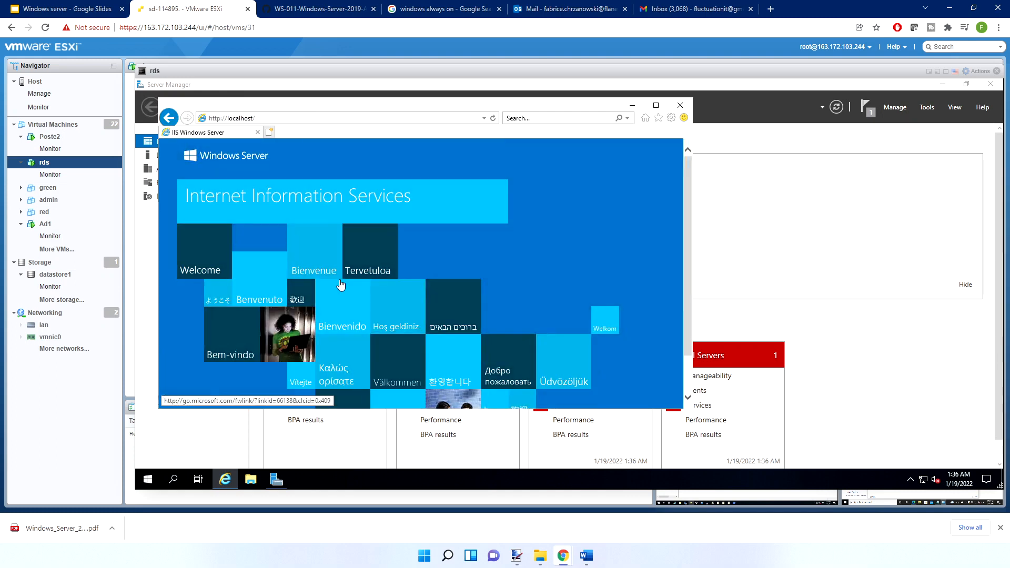
pyautogui.click(656, 106)
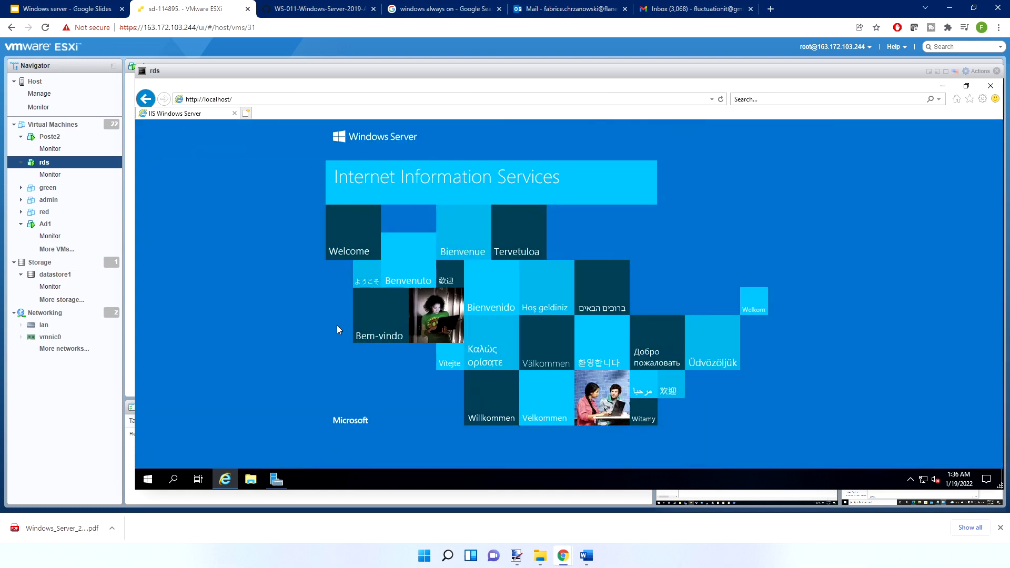
# Open Windows PowerShell and set its console font size to 24
pyautogui.click(147, 479)
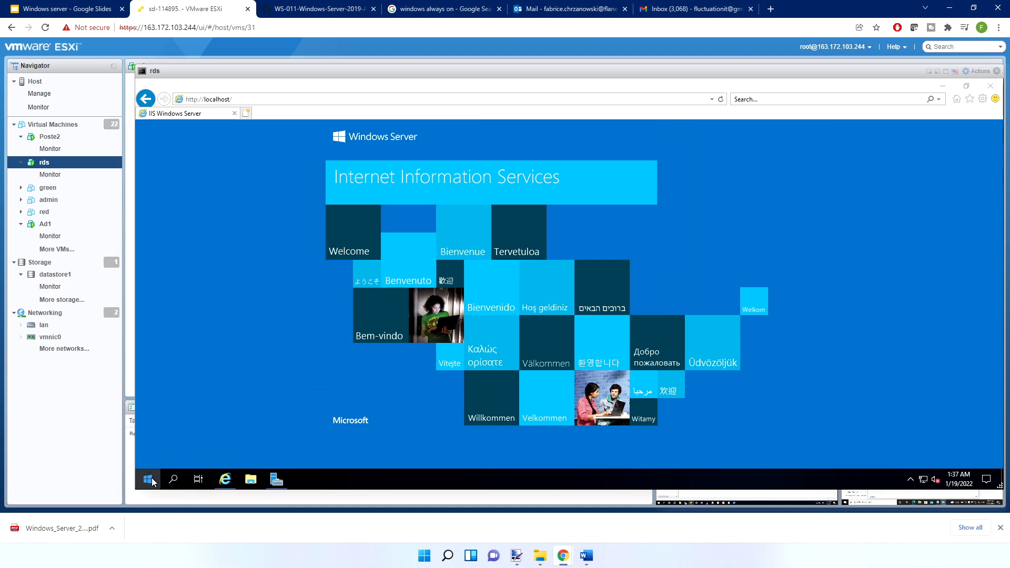
pyautogui.click(382, 183)
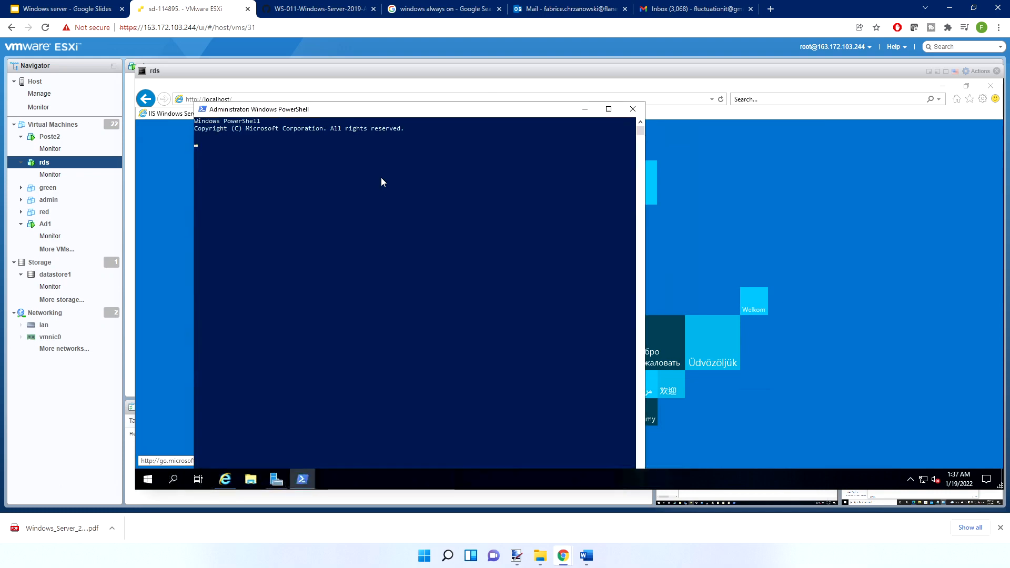
pyautogui.click(202, 109)
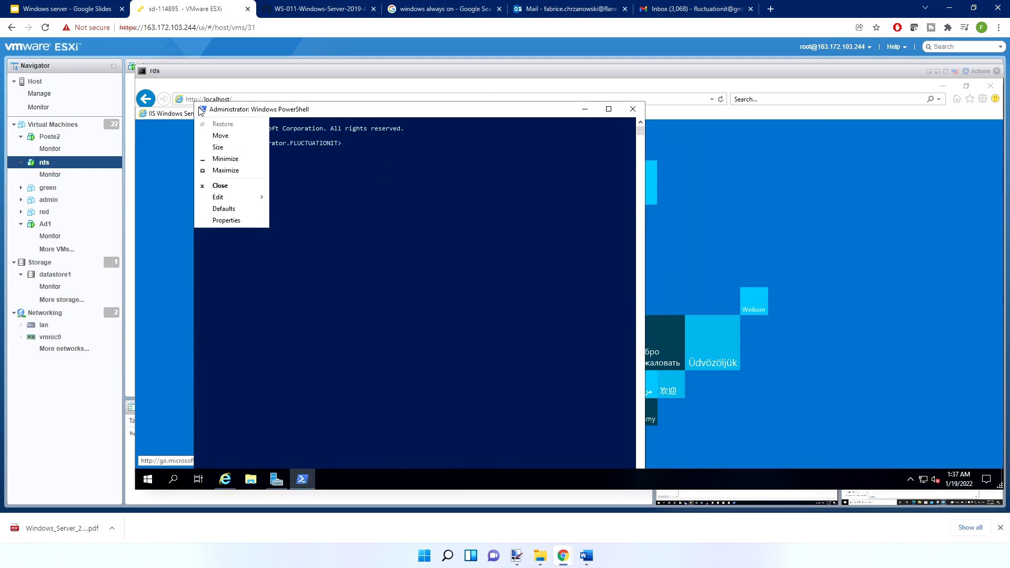
pyautogui.click(230, 220)
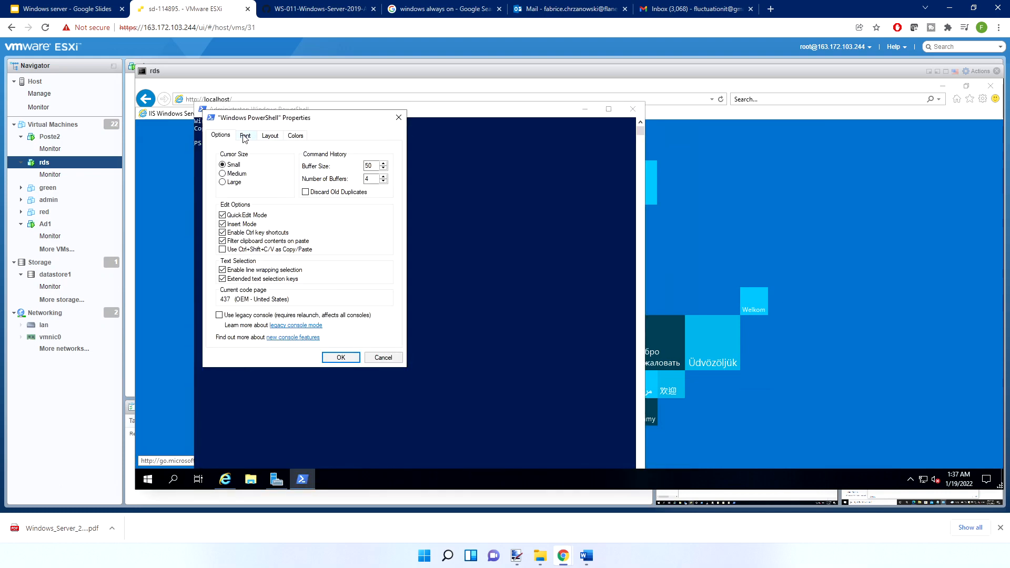
pyautogui.click(244, 136)
pyautogui.click(222, 198)
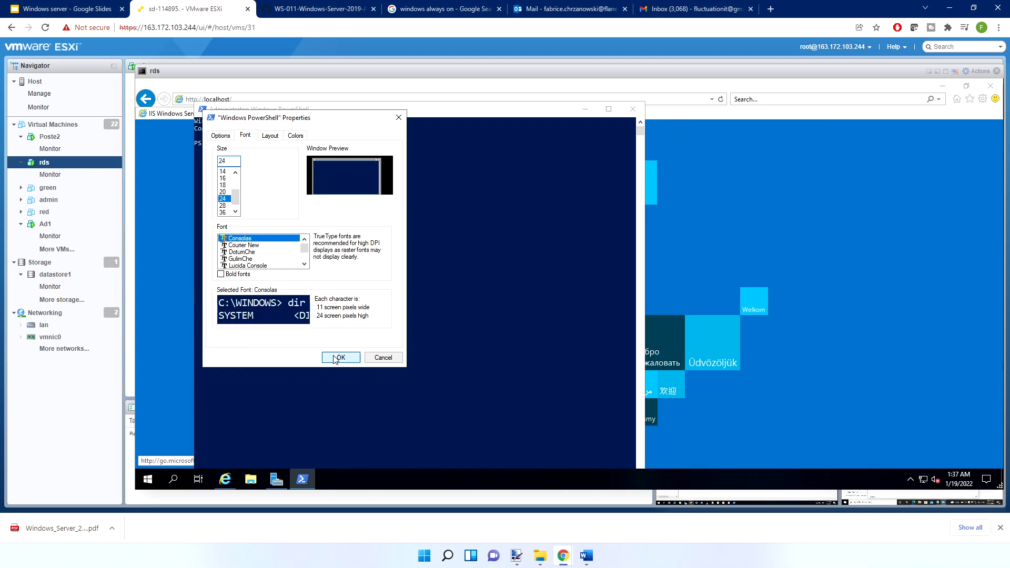
pyautogui.click(340, 358)
# List the server's services with the gsv command and examine their names and statuses throughout the output
pyautogui.write('gsv')
pyautogui.press('Return')
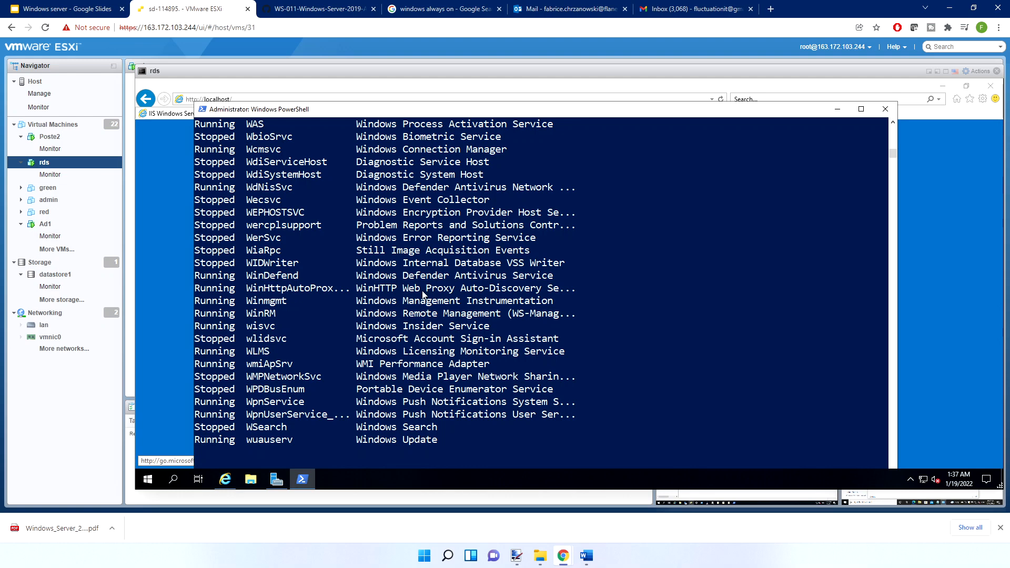
pyautogui.scroll(6, 423, 294)
pyautogui.scroll(9, 422, 294)
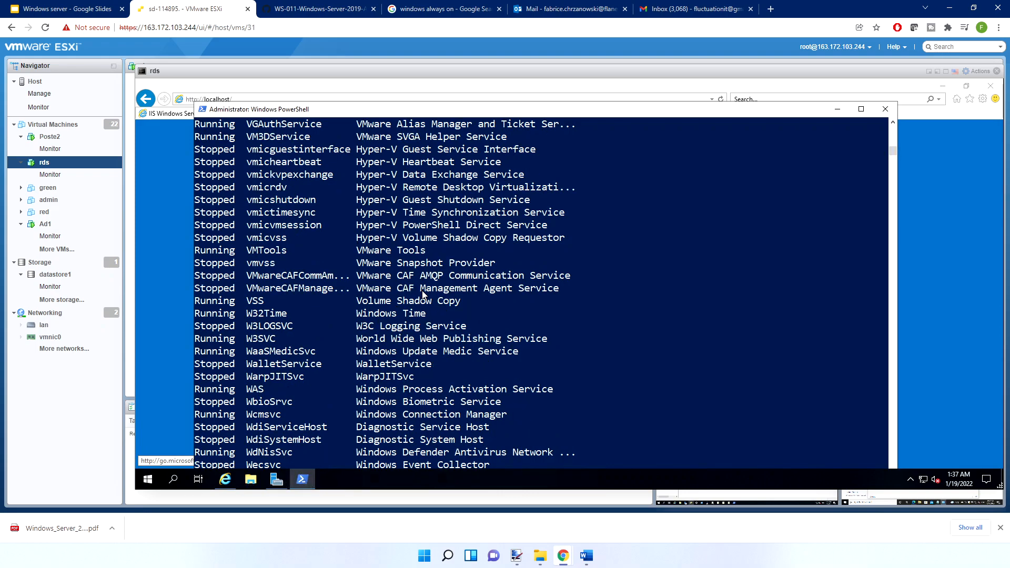
pyautogui.scroll(10, 422, 295)
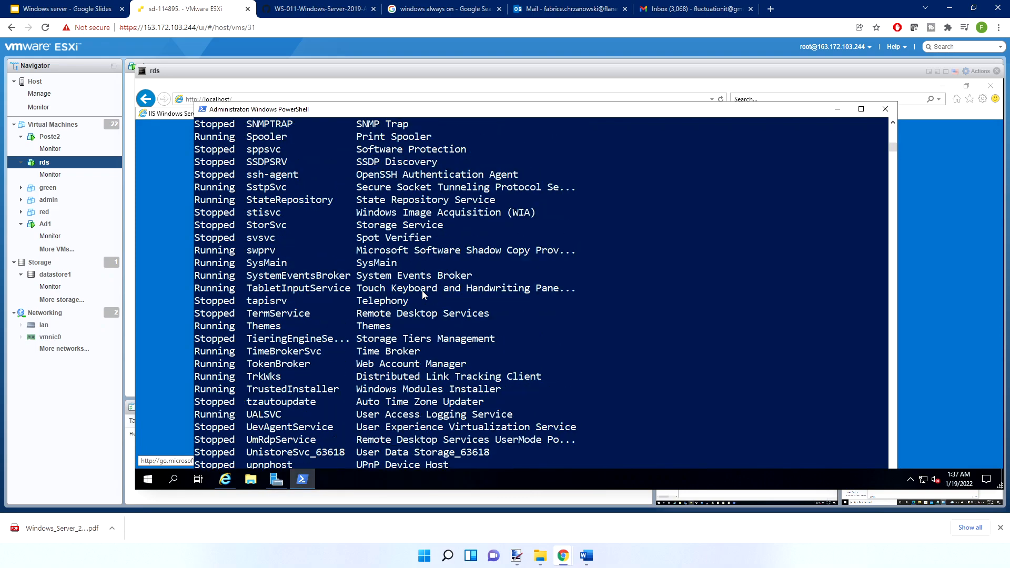
pyautogui.scroll(15, 422, 294)
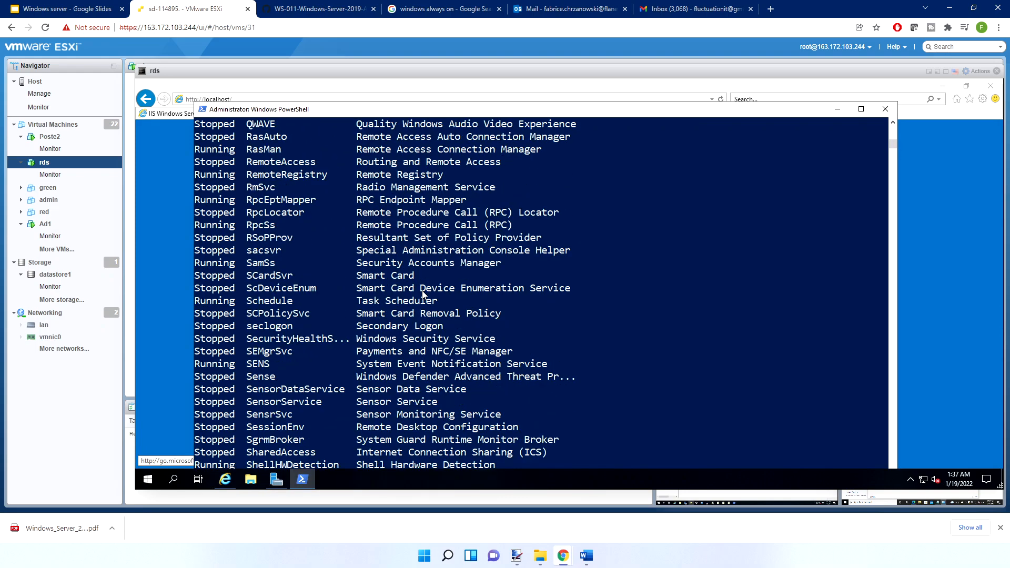
pyautogui.scroll(15, 422, 295)
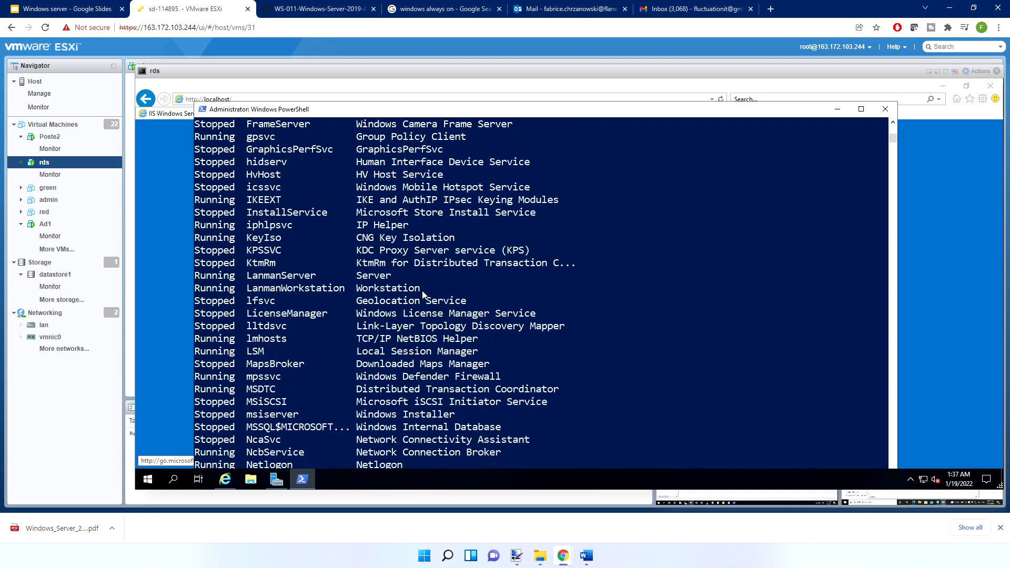
pyautogui.scroll(11, 422, 295)
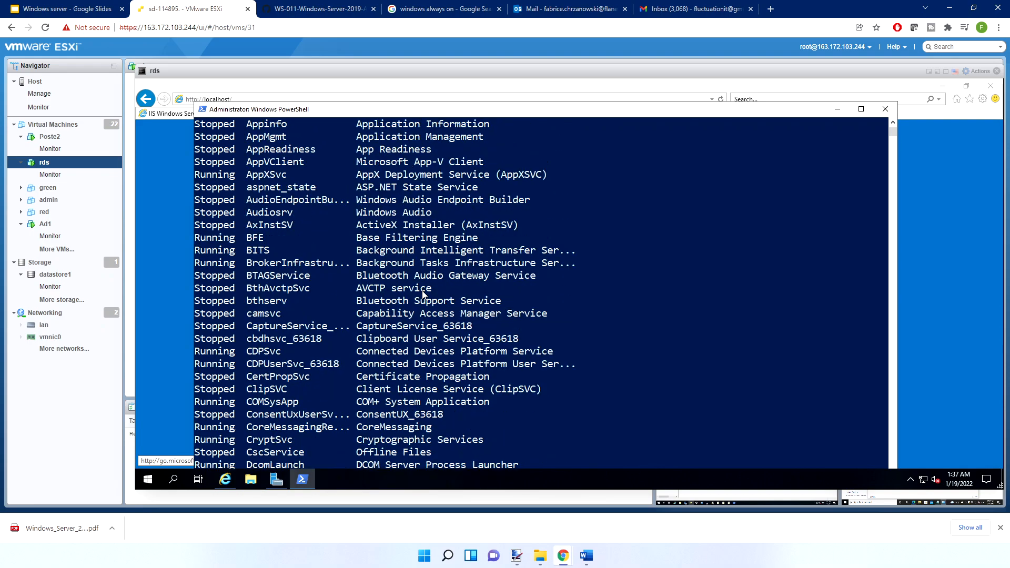
pyautogui.scroll(-18, 422, 295)
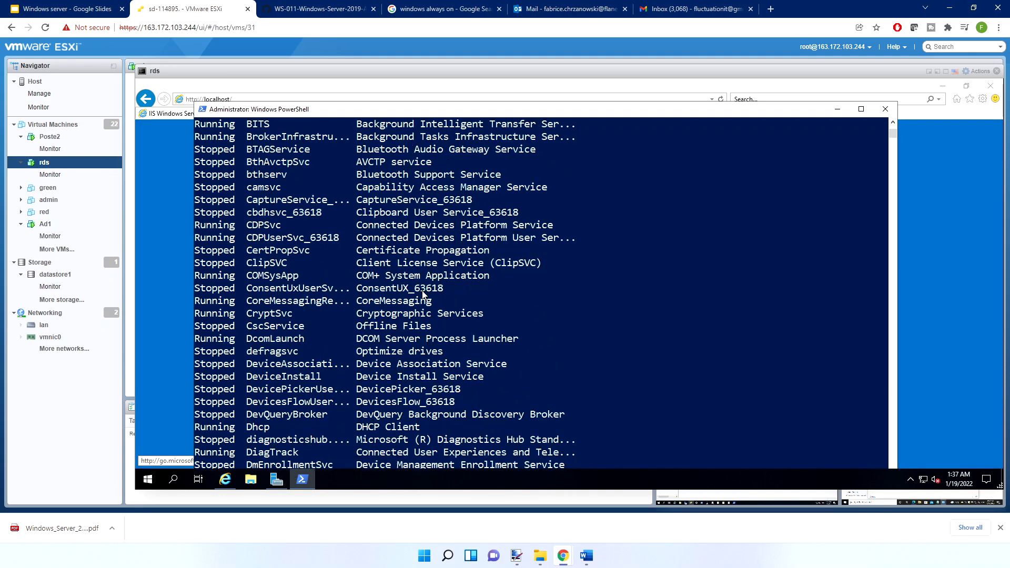
pyautogui.scroll(-13, 422, 294)
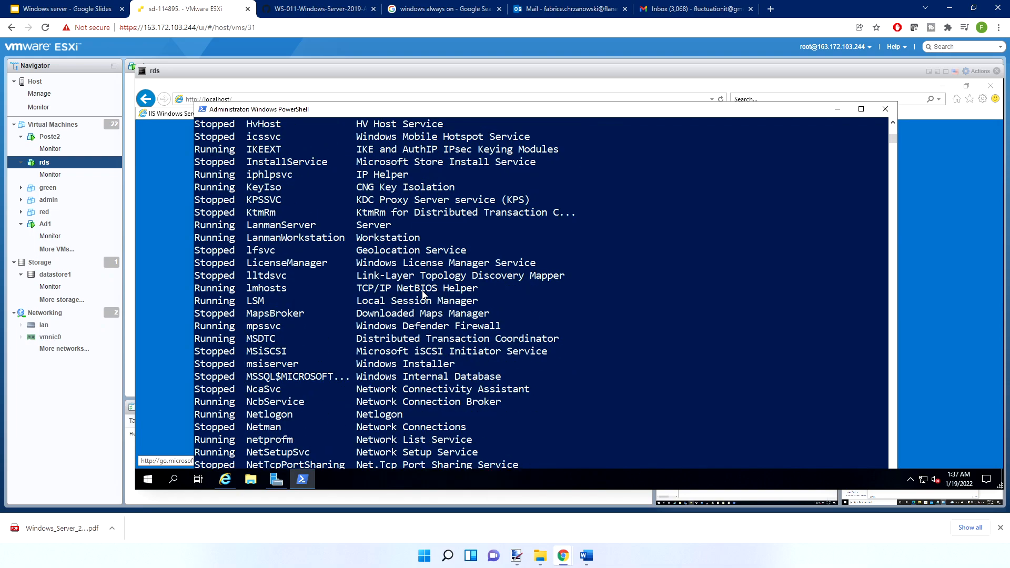
pyautogui.scroll(-11, 422, 295)
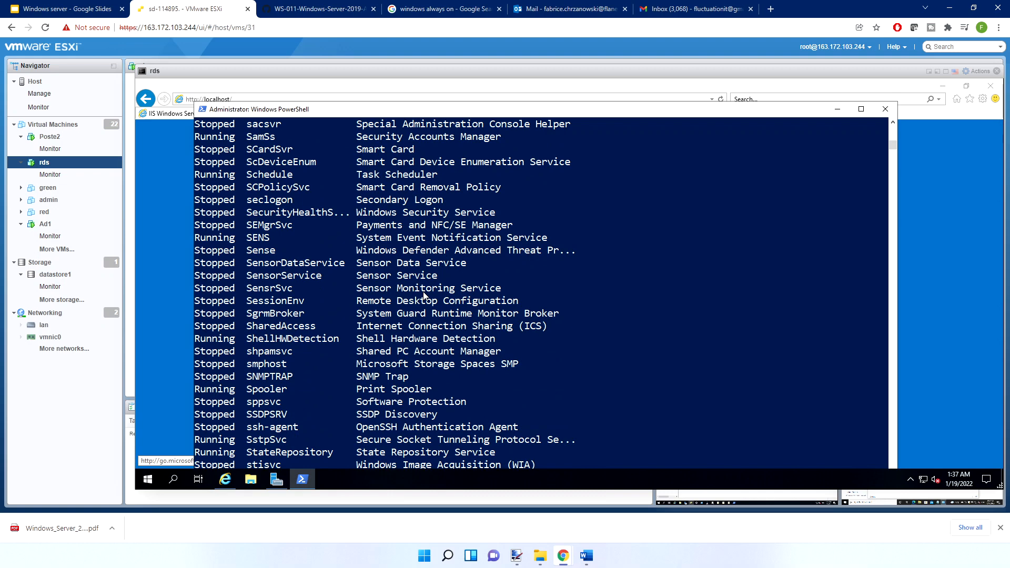
pyautogui.scroll(-2, 403, 220)
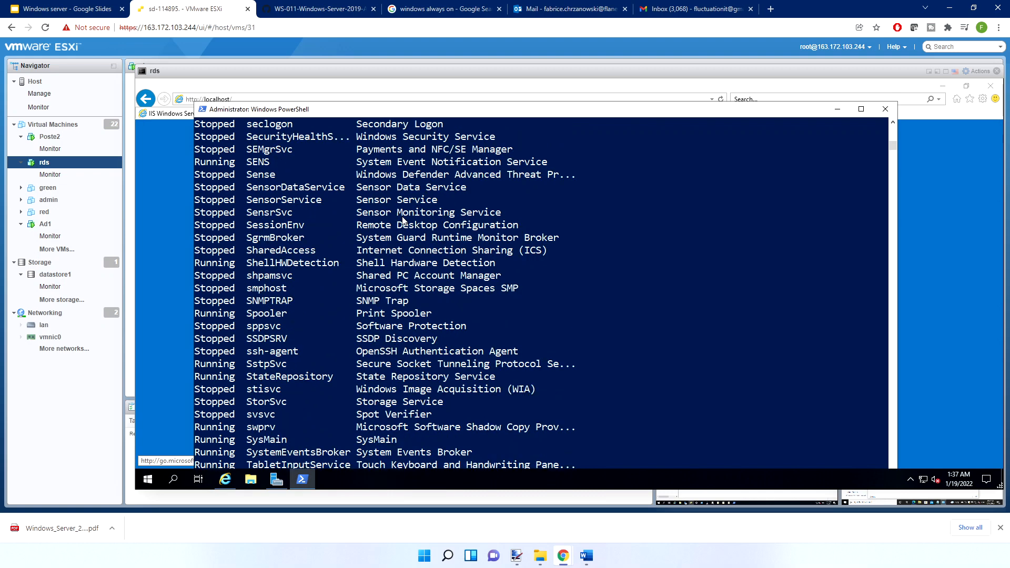
pyautogui.scroll(-1, 402, 220)
pyautogui.scroll(-8, 493, 299)
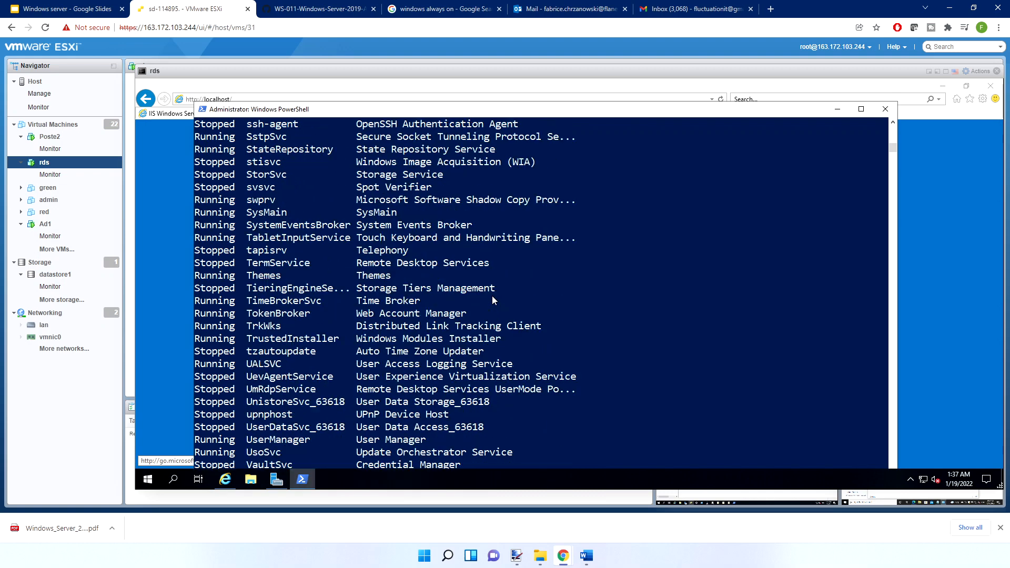
# Examine the remainder of the service list, marking the World Wide Web Publishing Service (W3SVC) entry
pyautogui.scroll(-1, 493, 300)
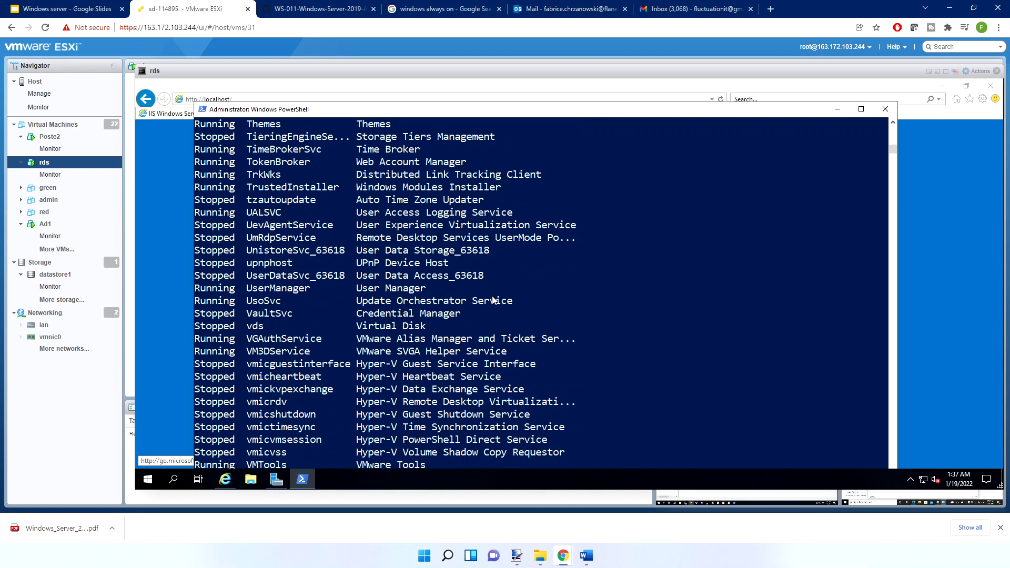
pyautogui.scroll(-4, 493, 300)
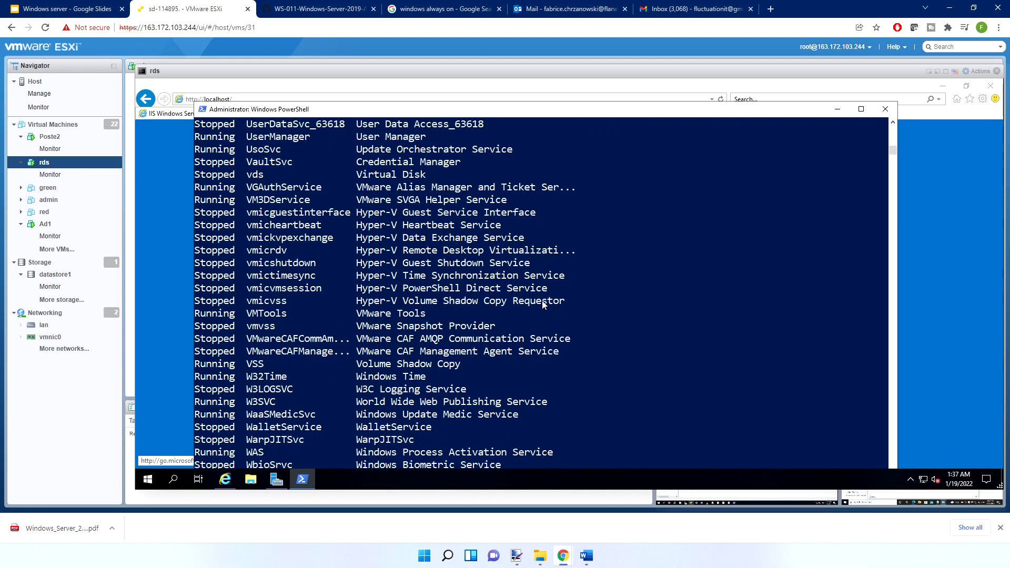
pyautogui.moveTo(258, 410); pyautogui.dragTo(455, 401)
pyautogui.moveTo(213, 403); pyautogui.dragTo(517, 407)
pyautogui.scroll(-14, 444, 324)
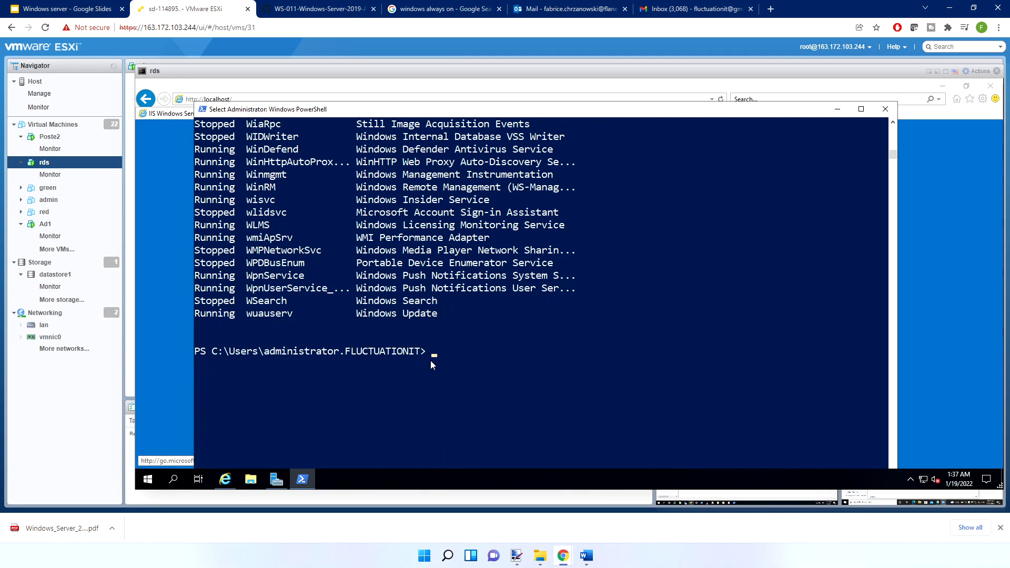
pyautogui.scroll(3, 431, 361)
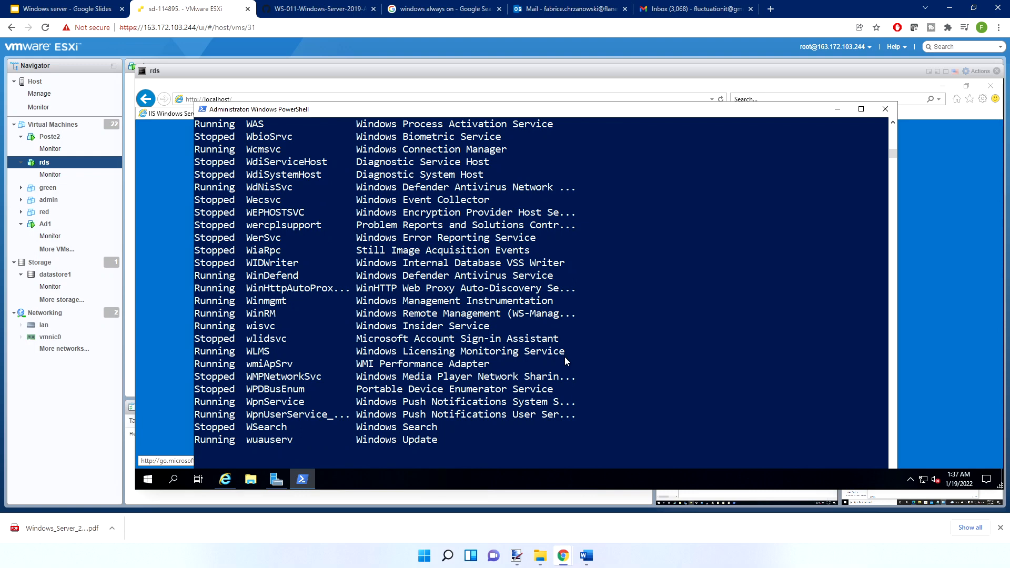
# Enter iisreset.exe at the PowerShell prompt without running it, and minimize the console
pyautogui.write('iis')
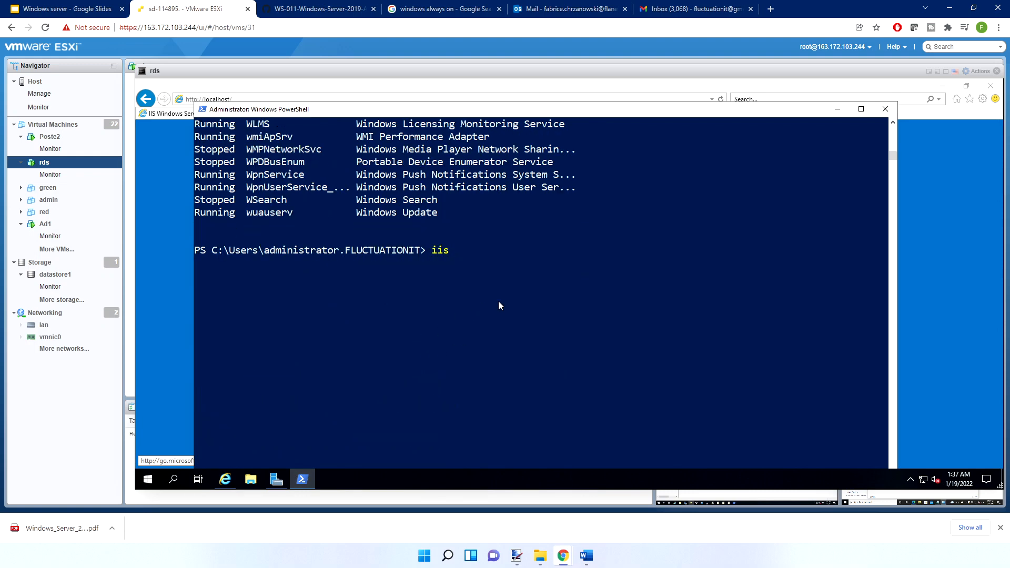
pyautogui.scroll(6, 498, 302)
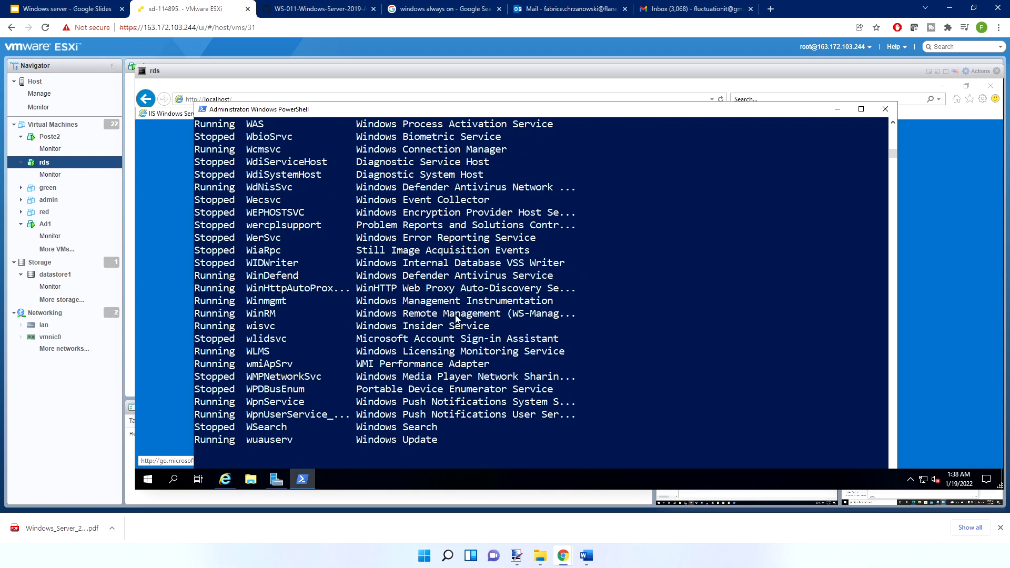
pyautogui.scroll(-6, 465, 309)
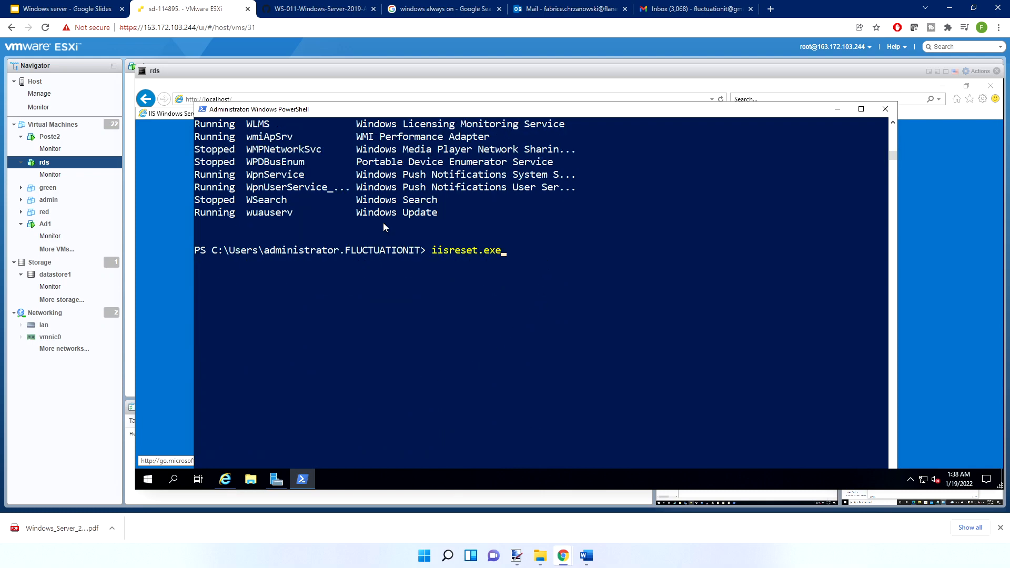
pyautogui.click(837, 110)
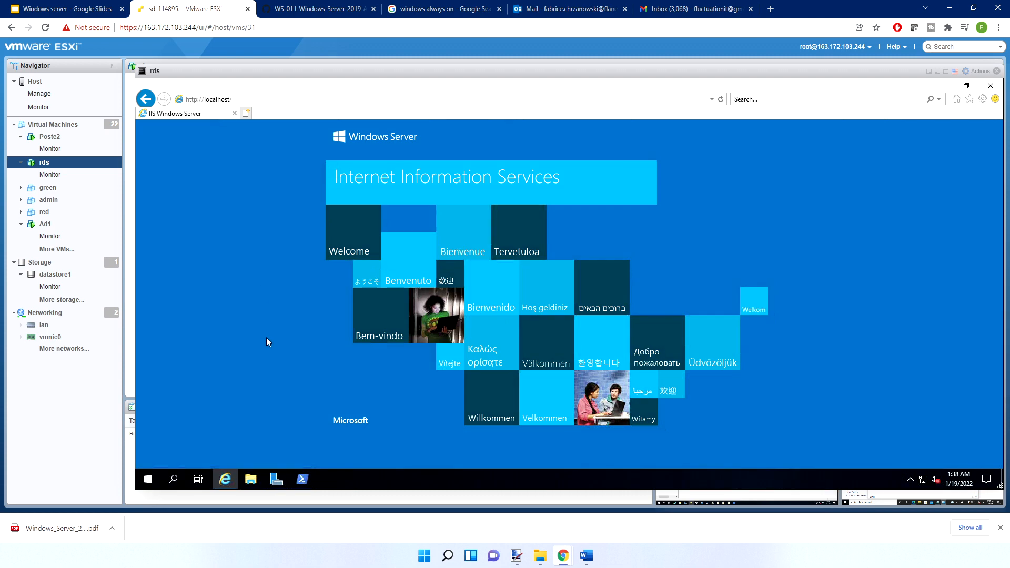
# Open the C:\inetpub\wwwroot folder in File Explorer
pyautogui.click(250, 479)
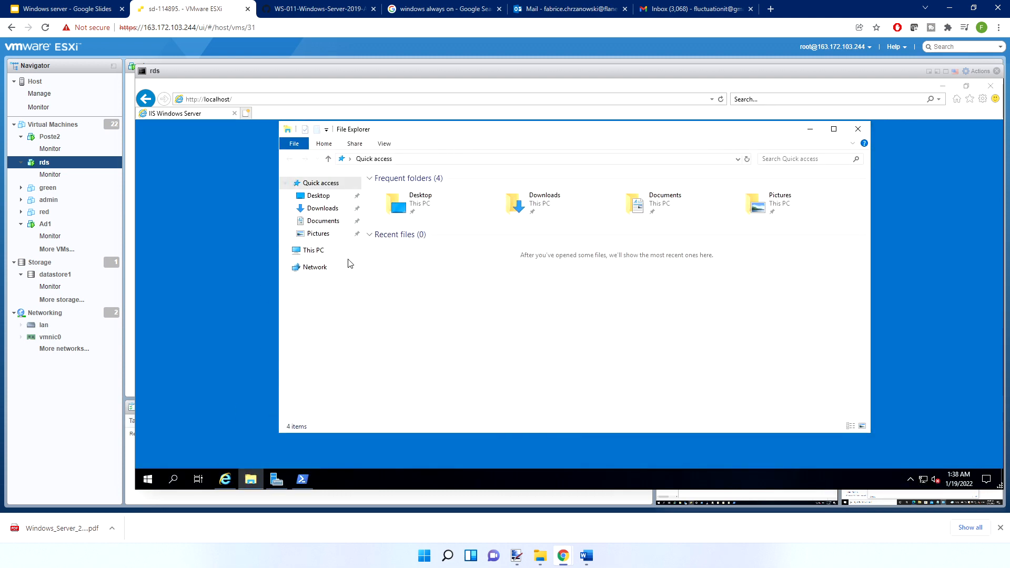
pyautogui.click(329, 254)
pyautogui.doubleClick(449, 309)
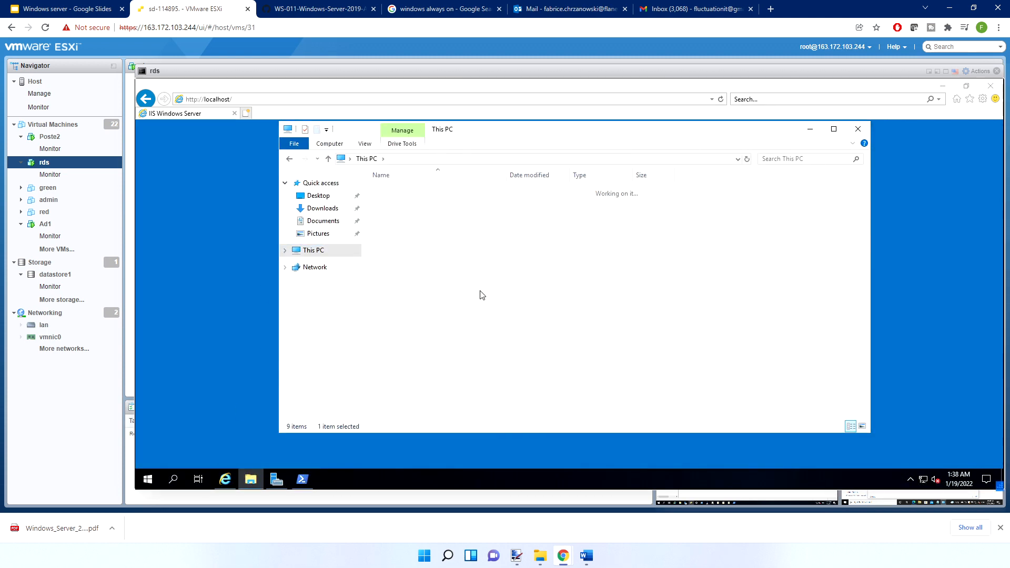
pyautogui.doubleClick(415, 191)
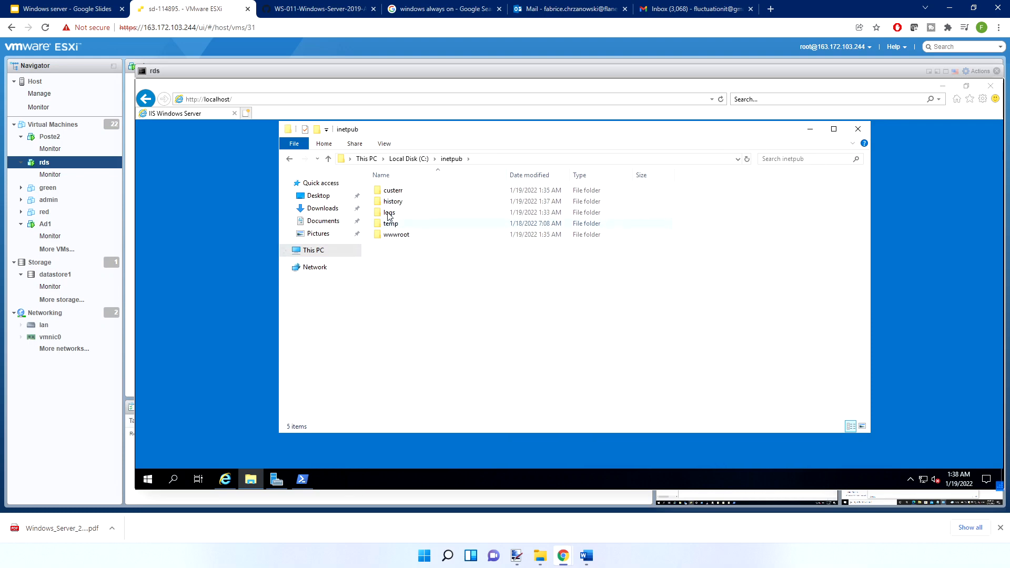
pyautogui.doubleClick(395, 235)
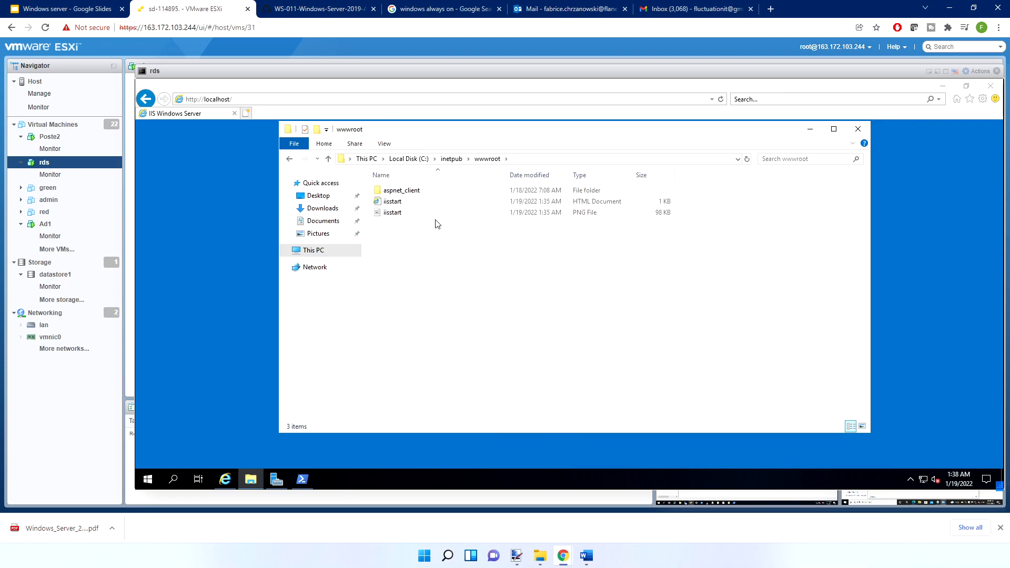
# View the iisstart HTML document in Internet Explorer, close the browser, and select the iisstart PNG file in wwwroot
pyautogui.doubleClick(386, 204)
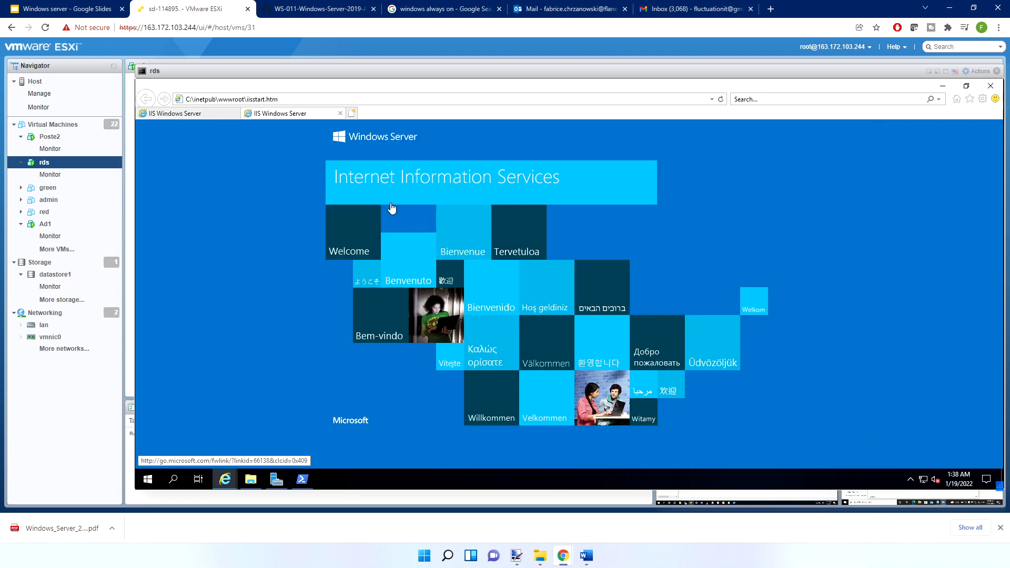
pyautogui.click(339, 113)
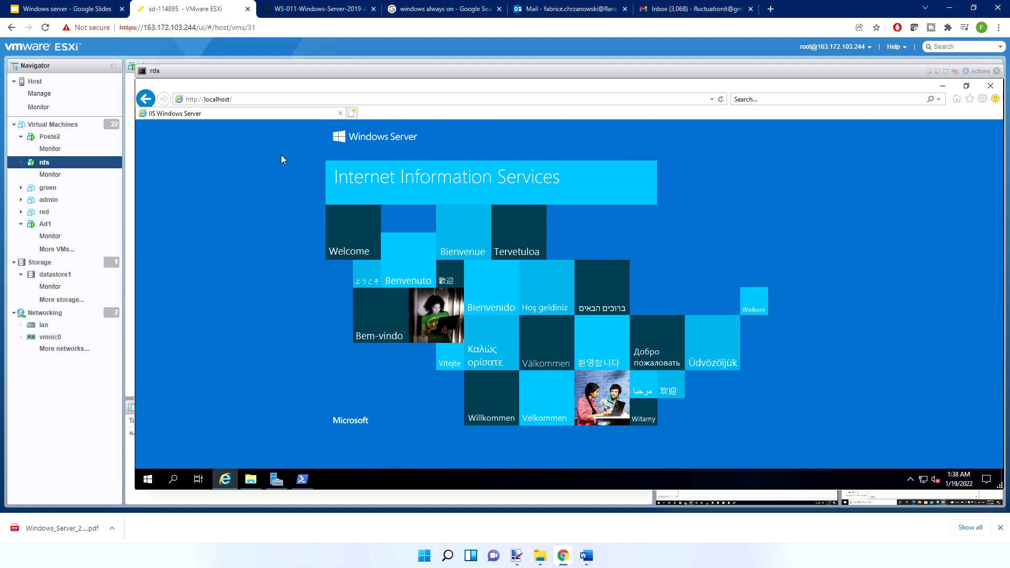
pyautogui.click(235, 113)
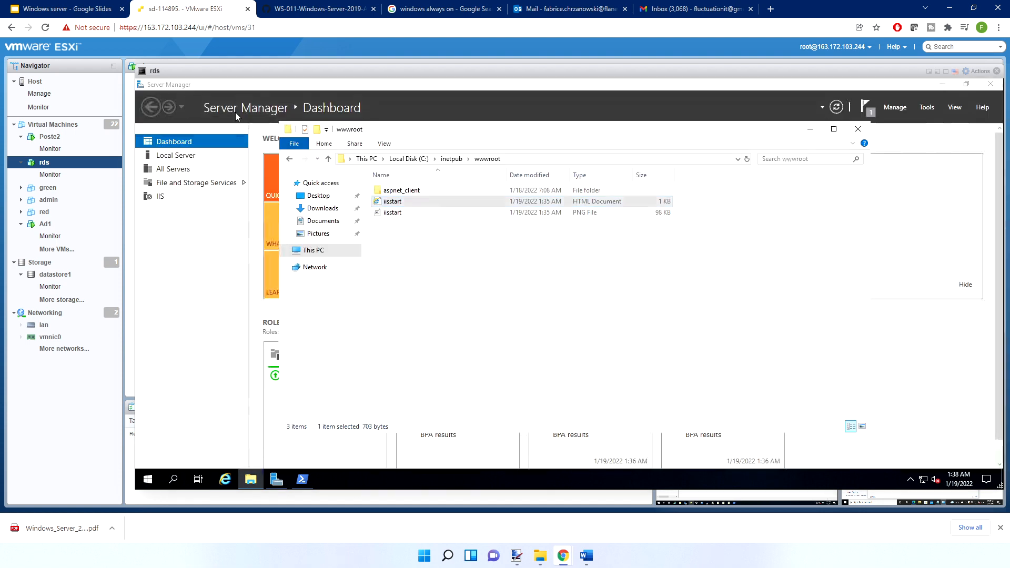
pyautogui.click(393, 213)
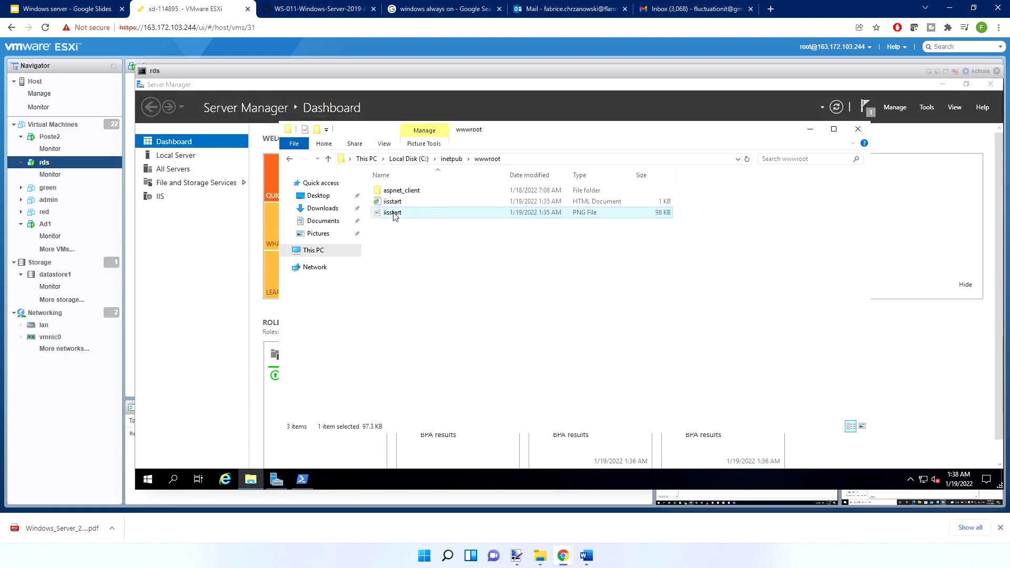
# Switch to Server Manager, view its IIS page, and launch Internet Information Services (IIS) Manager in a maximized window
pyautogui.click(286, 483)
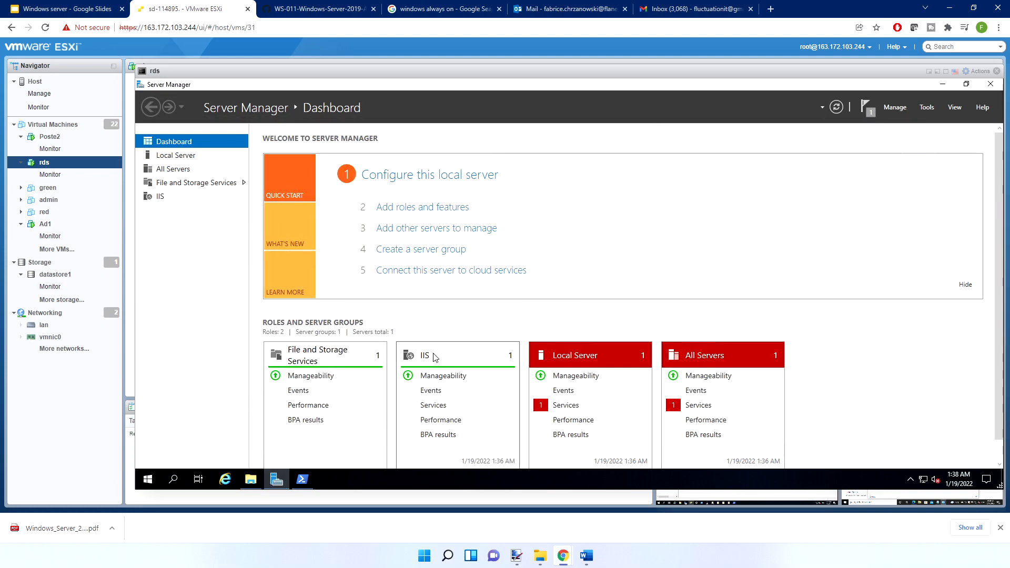
pyautogui.click(161, 196)
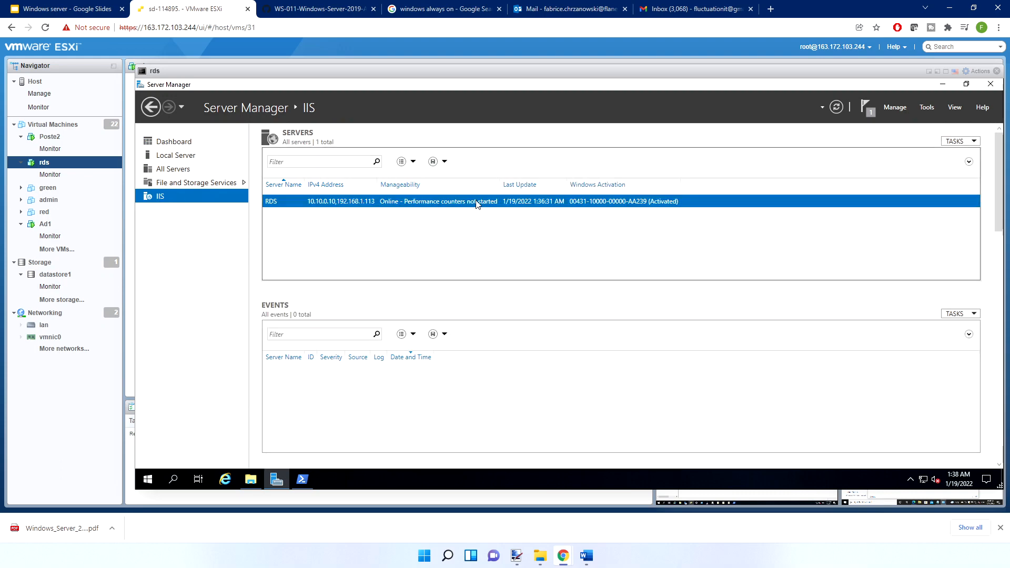
pyautogui.click(924, 107)
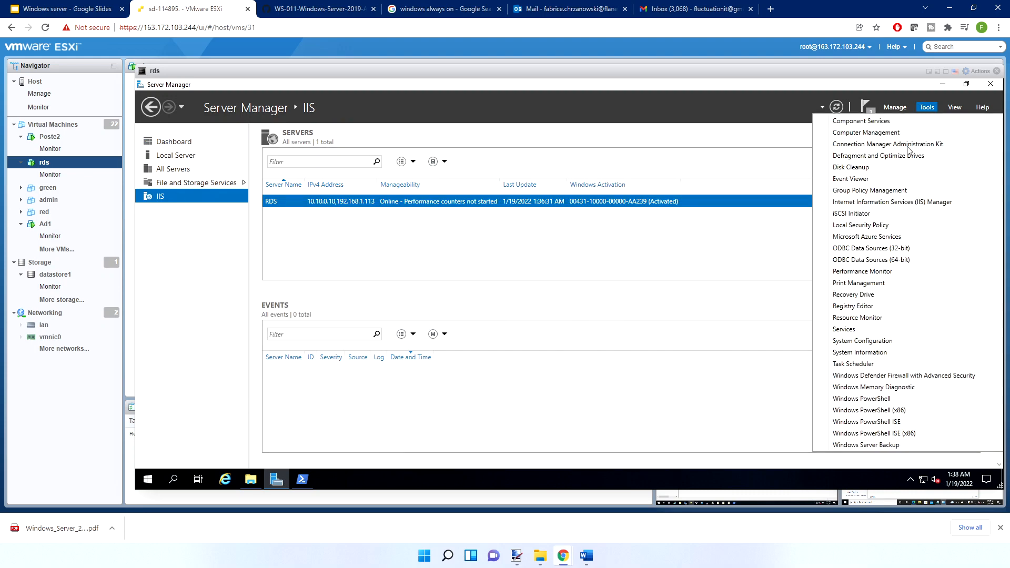
pyautogui.click(907, 202)
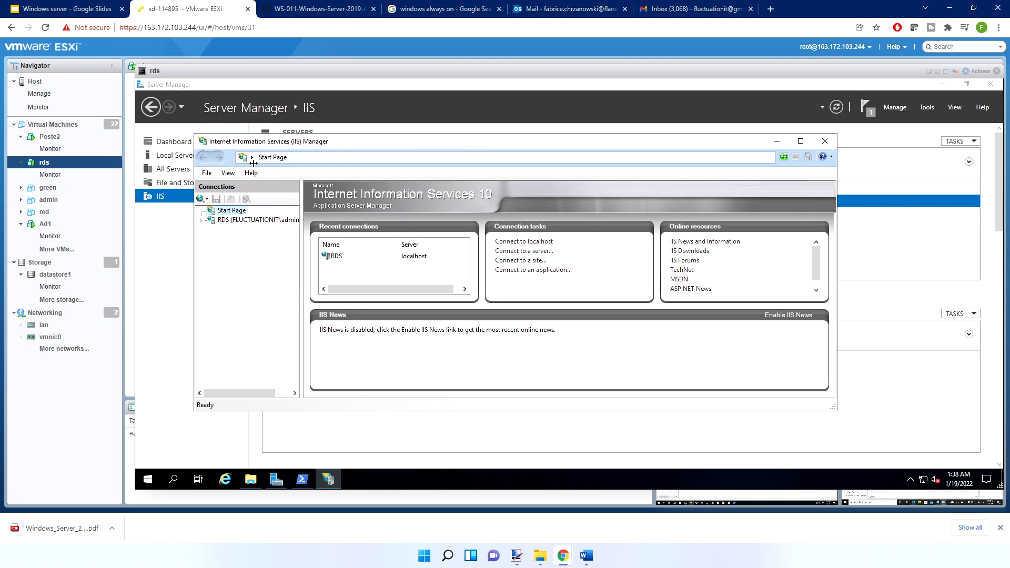
pyautogui.doubleClick(278, 142)
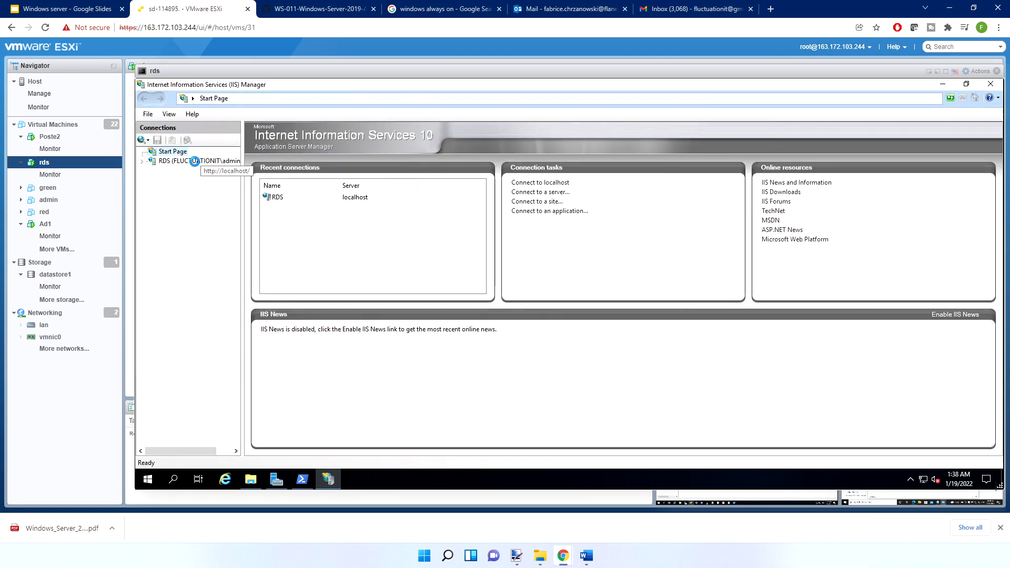
# Expand the RDS server connection and view its application pools, selecting DefaultAppPool
pyautogui.click(195, 162)
pyautogui.doubleClick(190, 162)
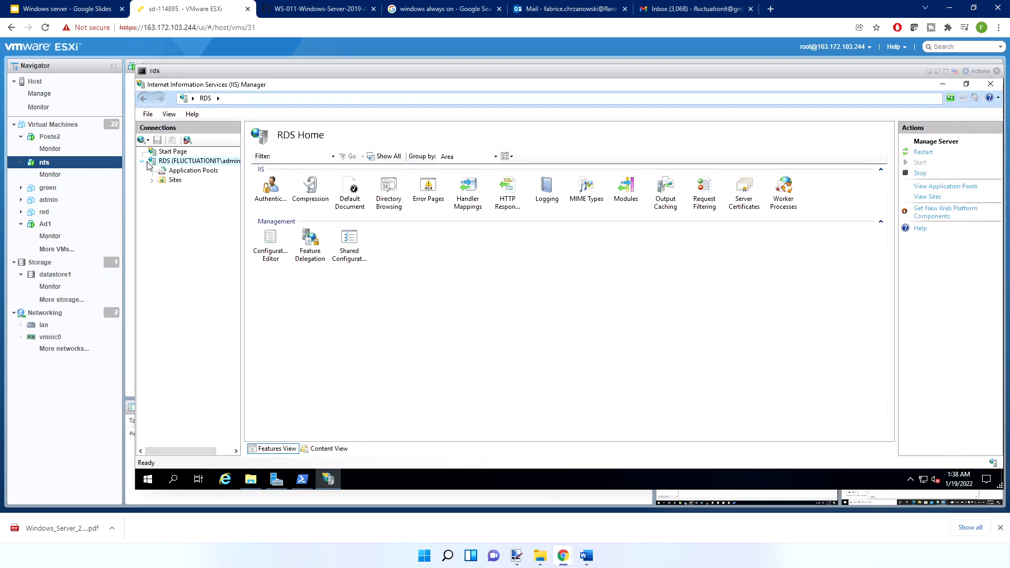
pyautogui.click(188, 172)
pyautogui.click(296, 199)
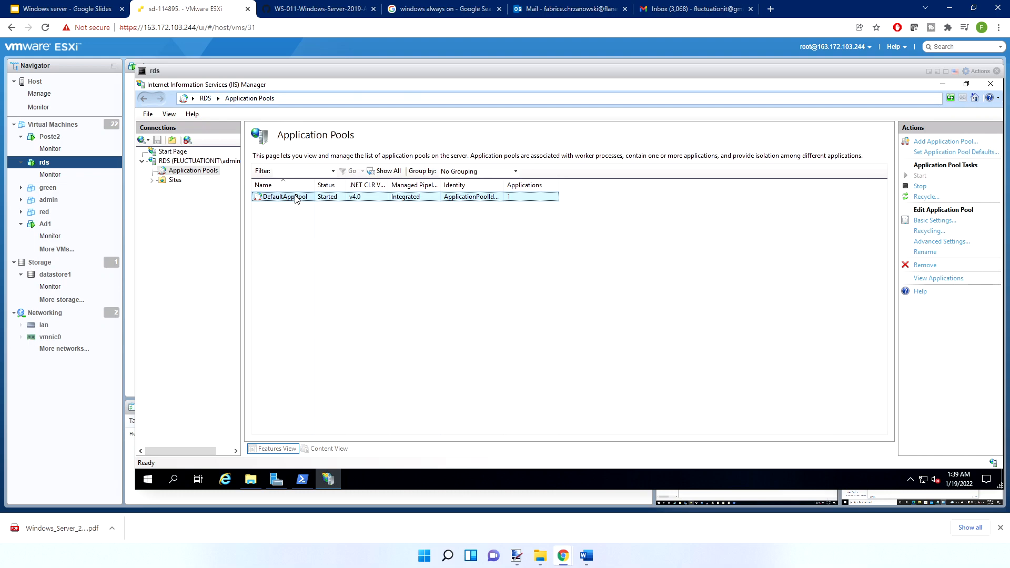
# Expand Sites, inspect the Default Web Site's features and its Default Document list, and return to the site's home view
pyautogui.click(152, 180)
pyautogui.click(195, 190)
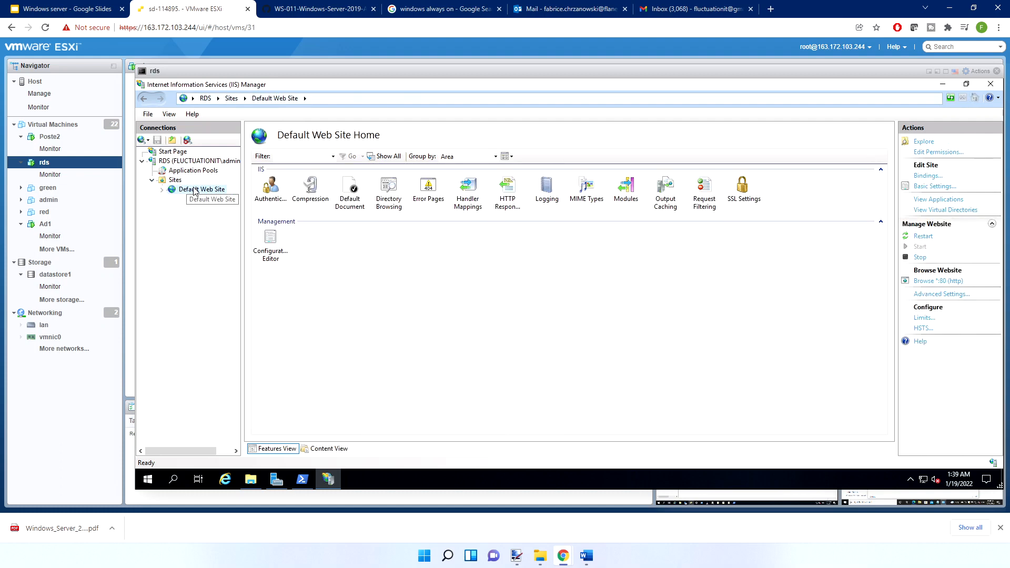
pyautogui.click(273, 191)
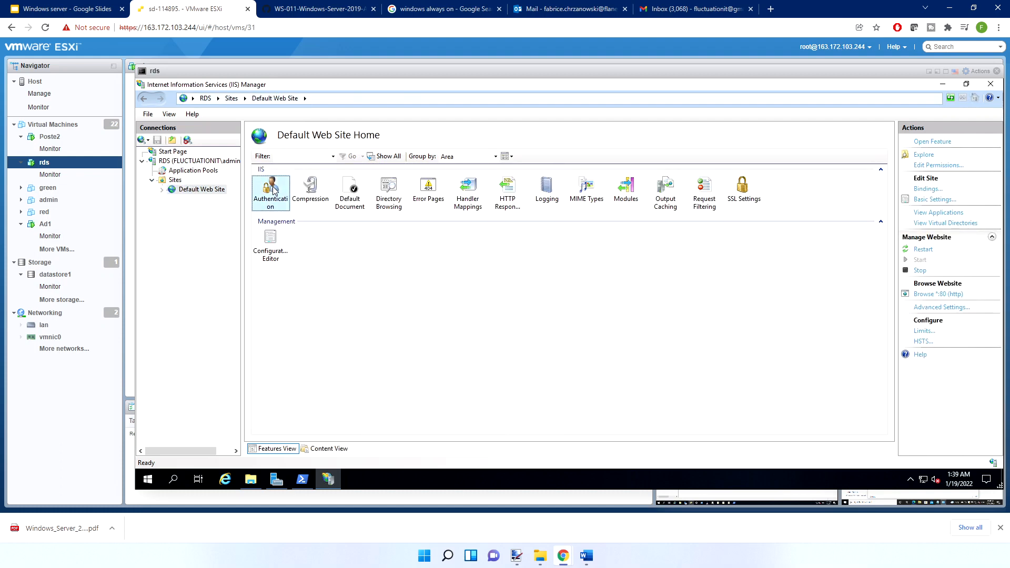
pyautogui.click(314, 195)
pyautogui.doubleClick(358, 199)
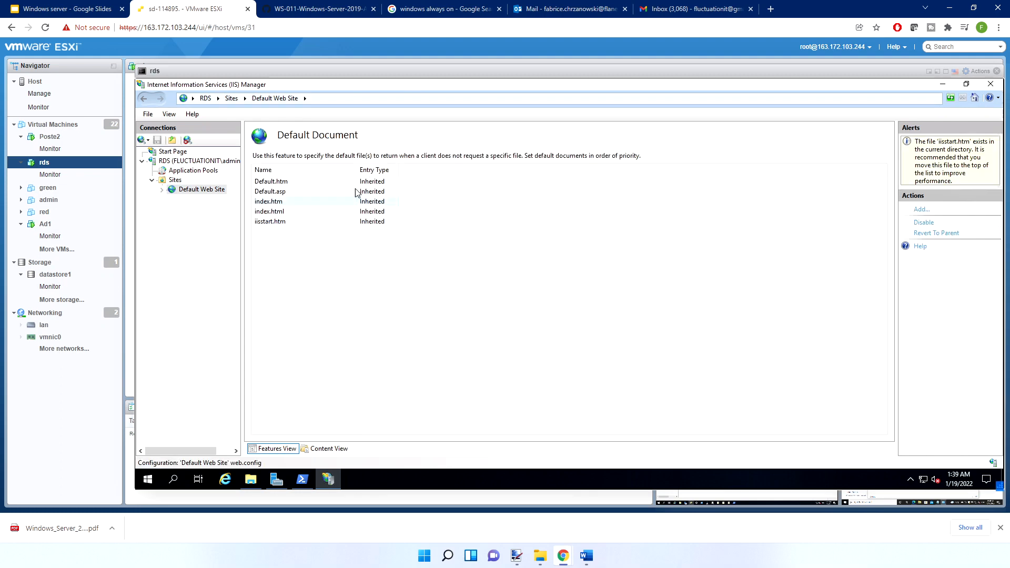
pyautogui.click(208, 191)
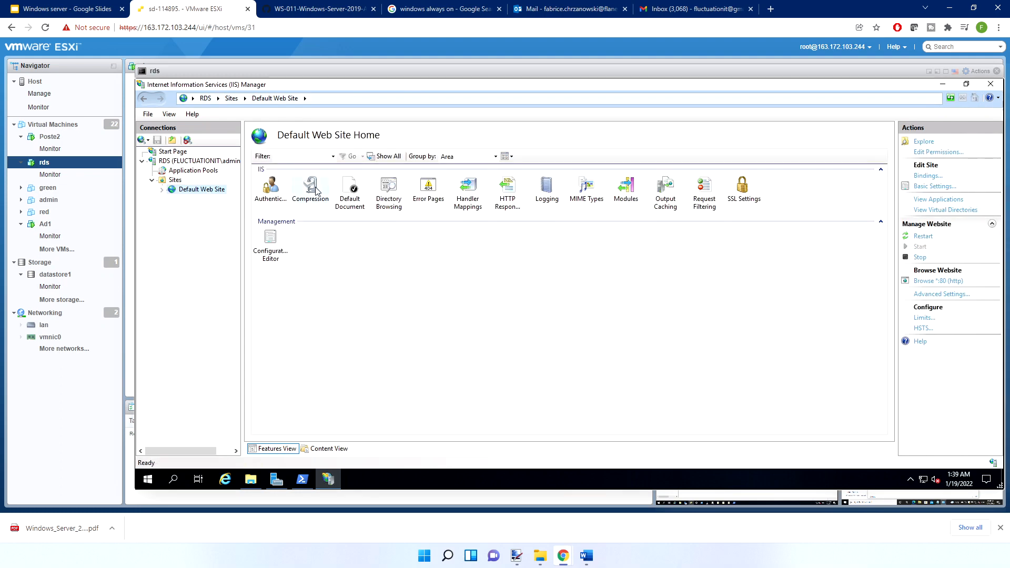
# Inspect the Default Web Site's Logging settings and its W3C logging fields, leaving the field selection unmodified
pyautogui.click(429, 199)
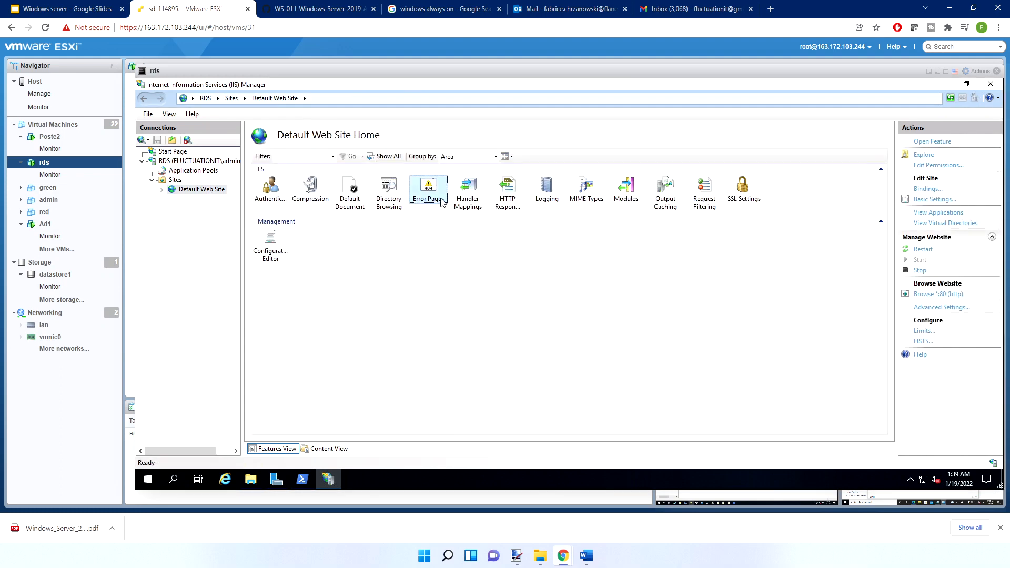
pyautogui.click(545, 199)
pyautogui.doubleClick(545, 199)
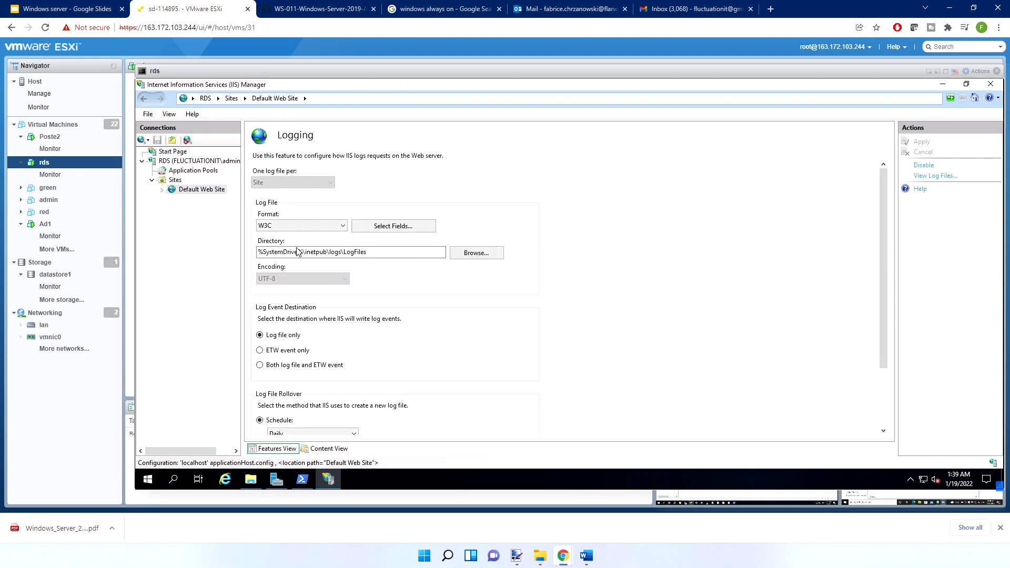
pyautogui.click(400, 228)
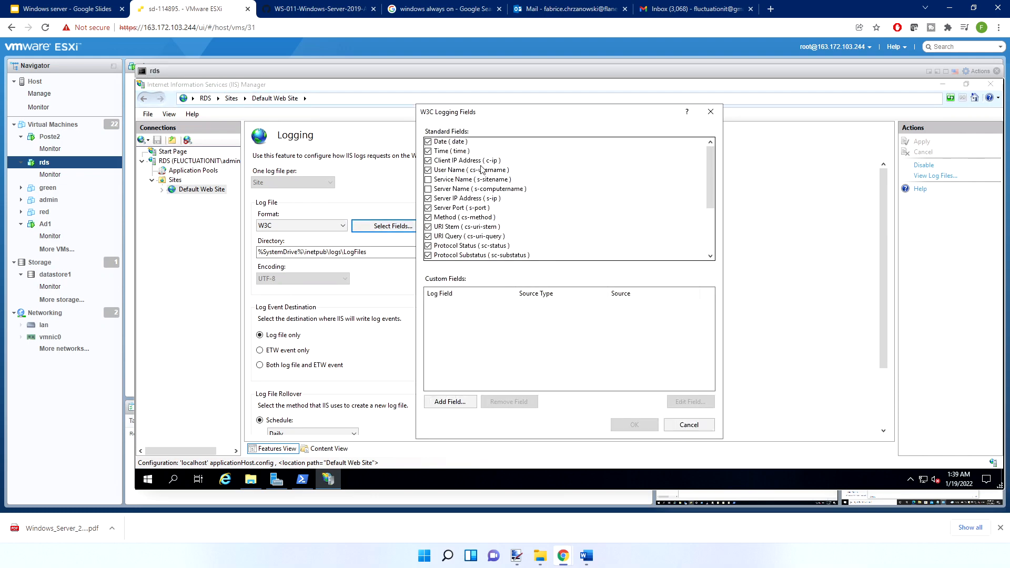
pyautogui.scroll(-3, 485, 202)
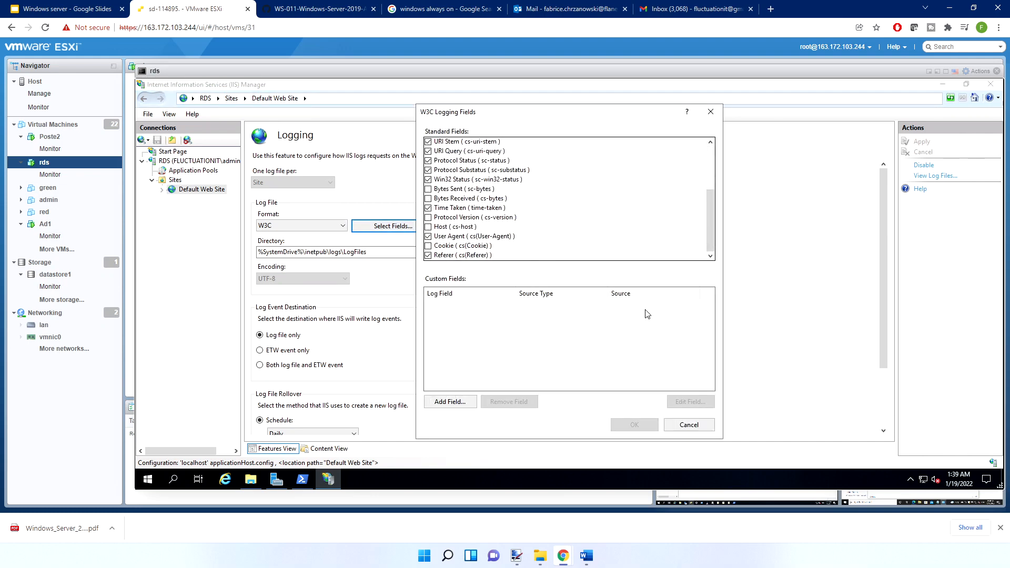
pyautogui.click(679, 425)
pyautogui.scroll(-3, 368, 315)
pyautogui.scroll(3, 332, 306)
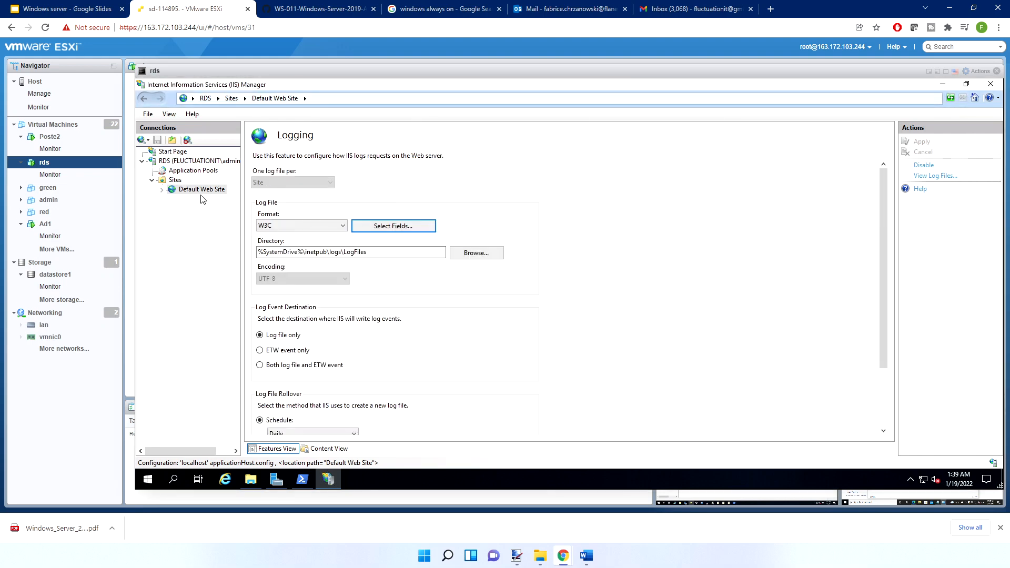
# Return to the Default Web Site's home view and inspect its site bindings
pyautogui.click(202, 190)
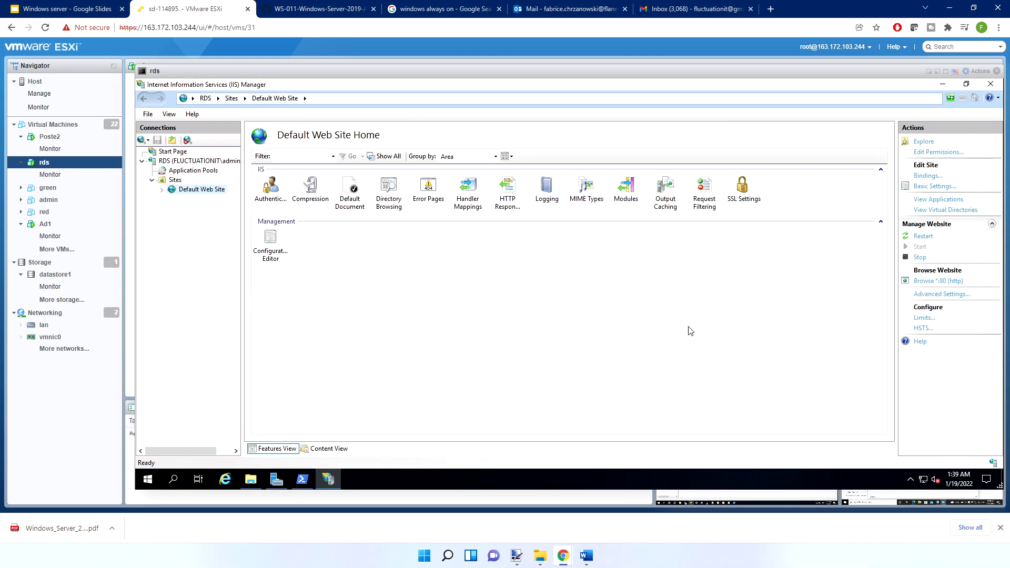
pyautogui.click(741, 190)
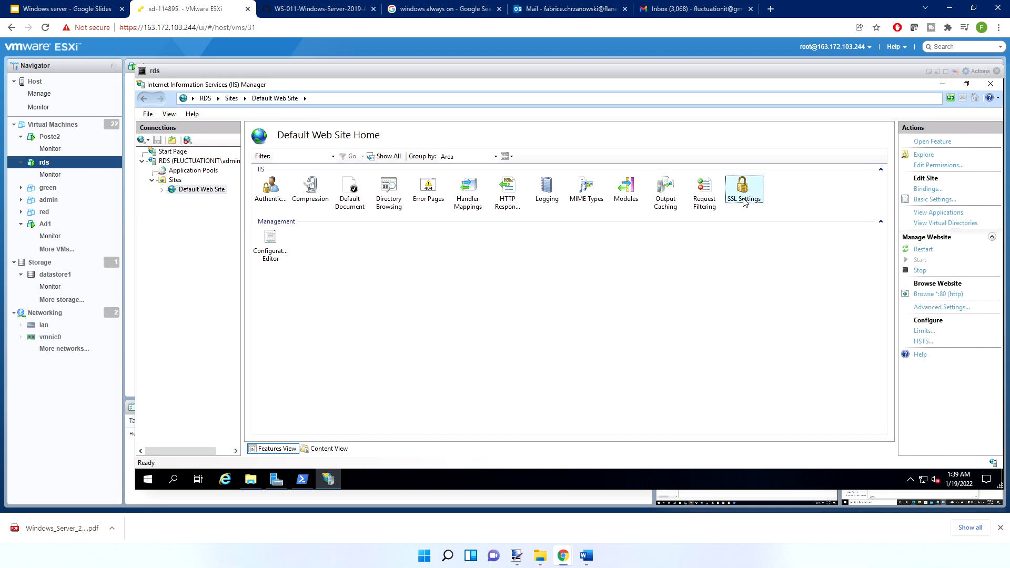
pyautogui.click(930, 190)
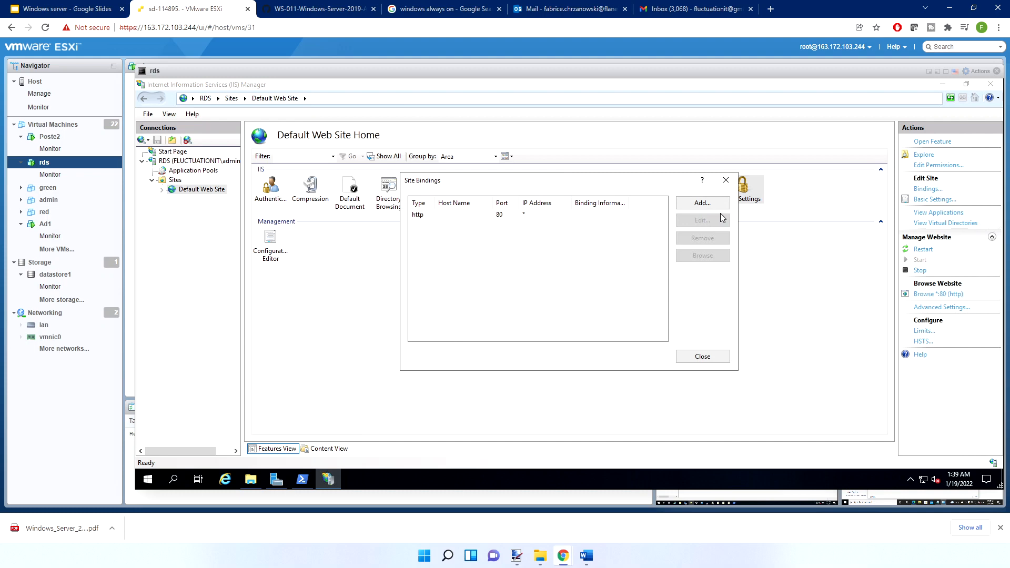
pyautogui.click(725, 181)
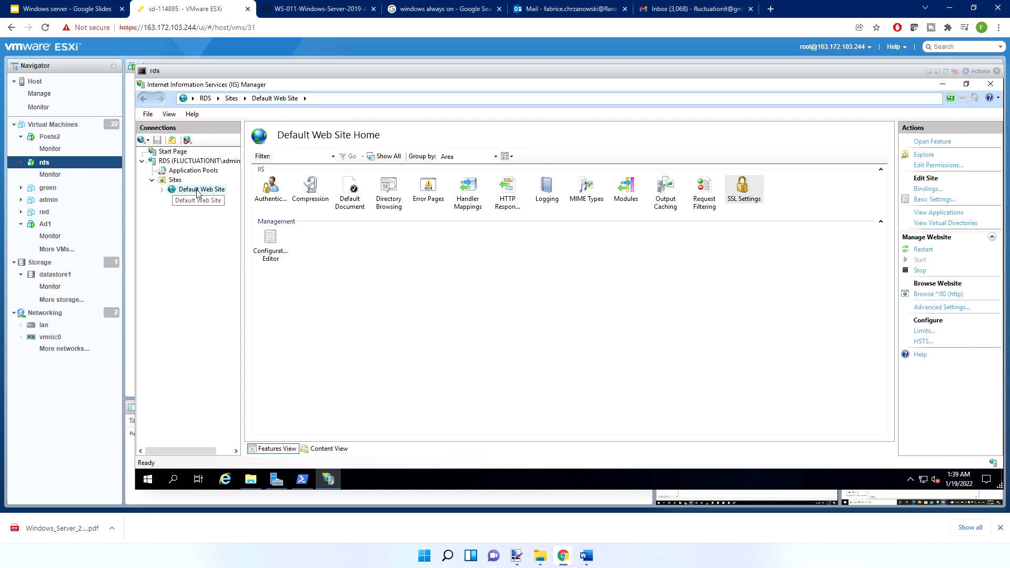
# Set the port of the Default Web Site's http binding to 8081 and close the bindings list
pyautogui.click(926, 189)
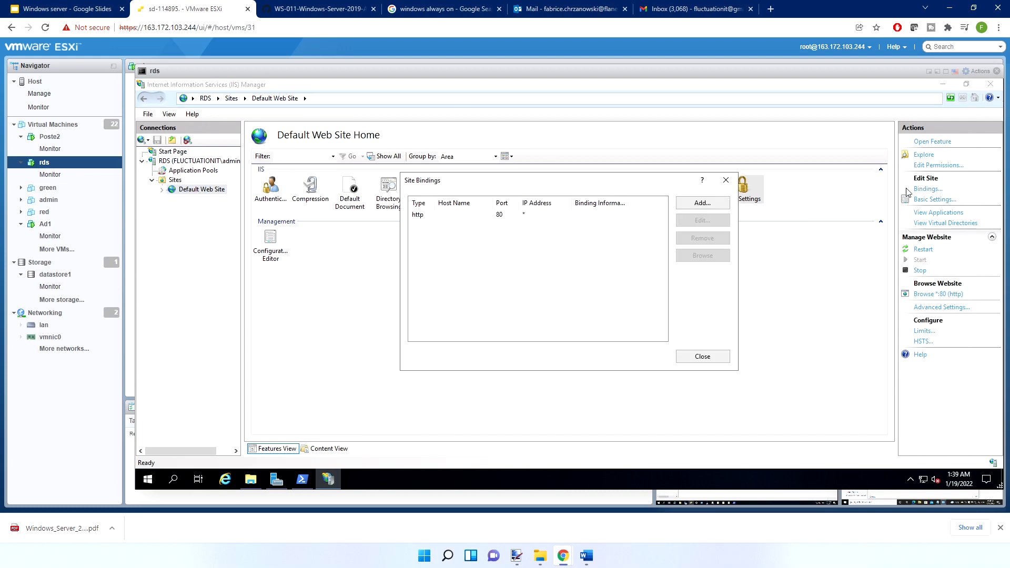
pyautogui.click(488, 215)
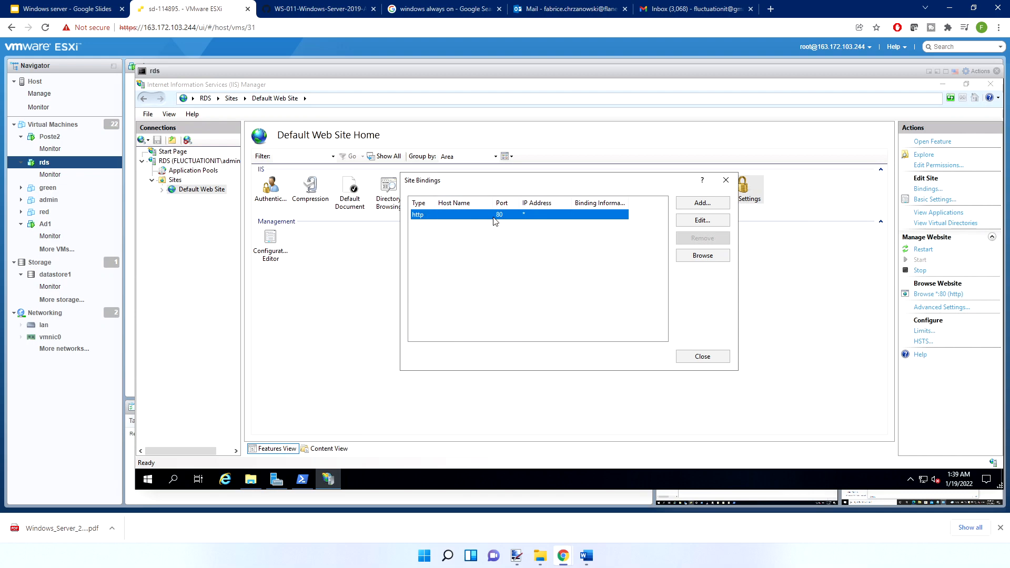
pyautogui.click(693, 220)
pyautogui.click(634, 201)
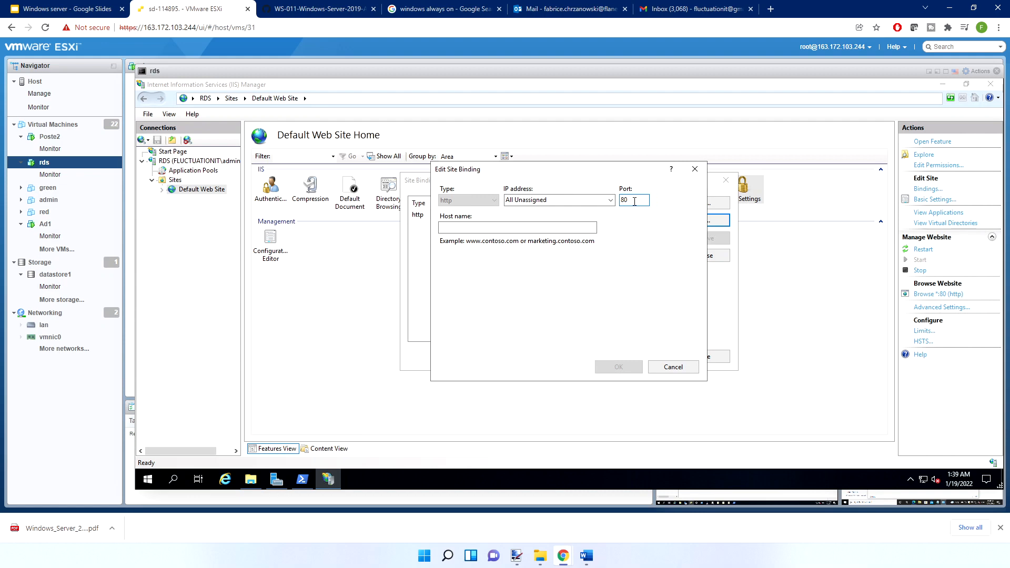
pyautogui.write('81')
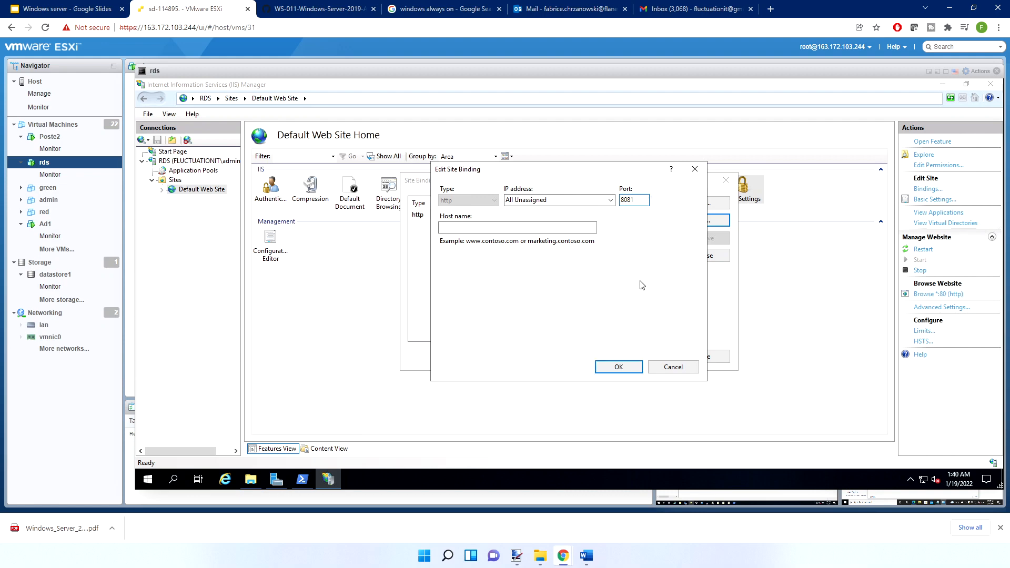
pyautogui.click(628, 364)
pyautogui.click(686, 354)
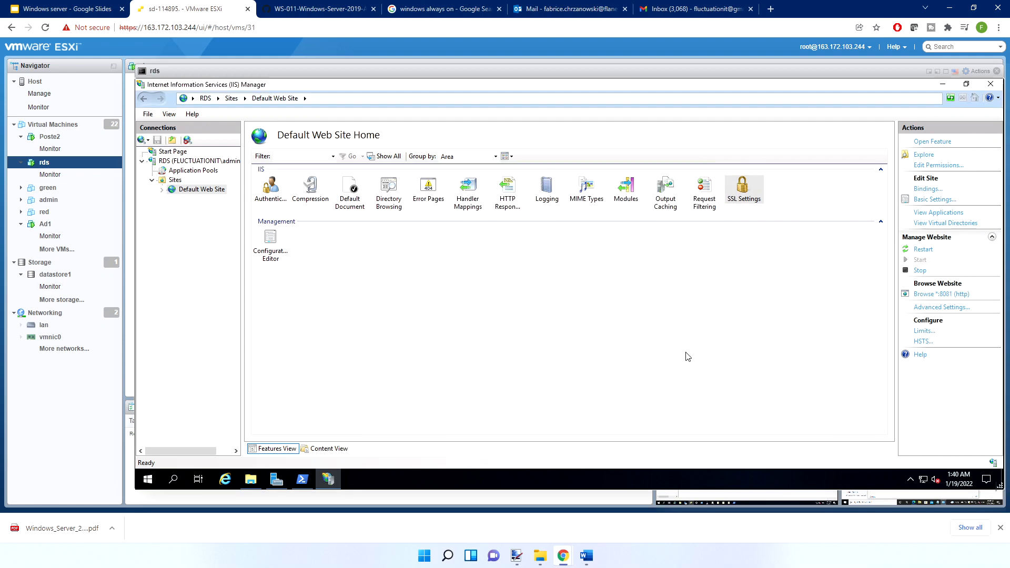
pyautogui.click(230, 481)
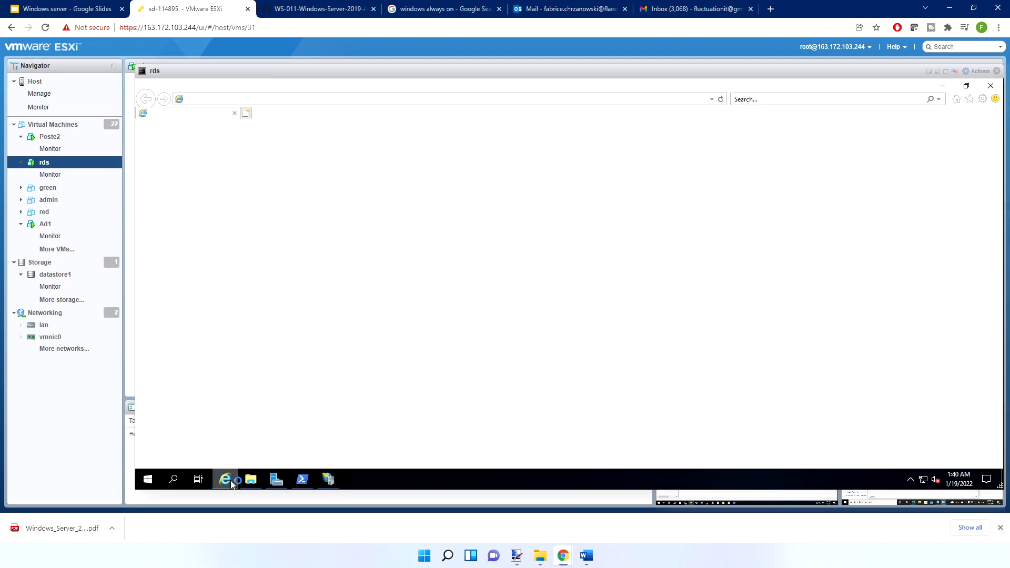
pyautogui.click(288, 102)
pyautogui.write('localhost')
pyautogui.press('Return')
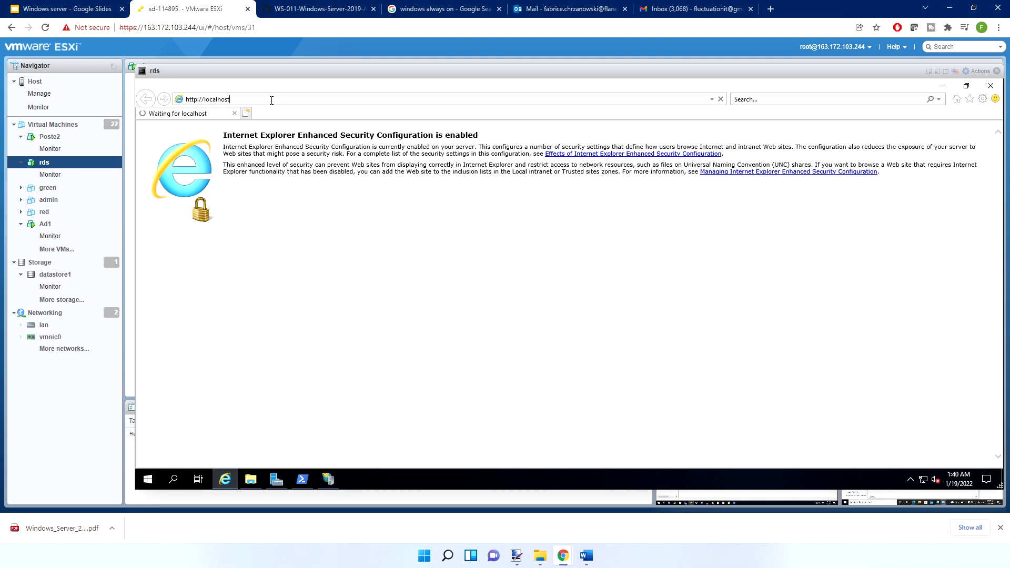
pyautogui.click(271, 101)
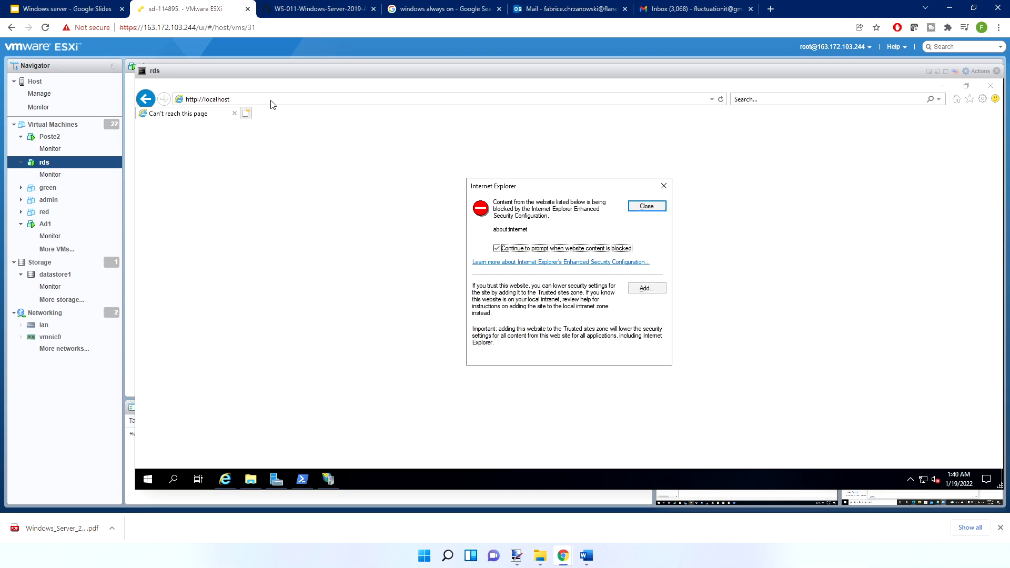
pyautogui.press('Return')
pyautogui.click(270, 98)
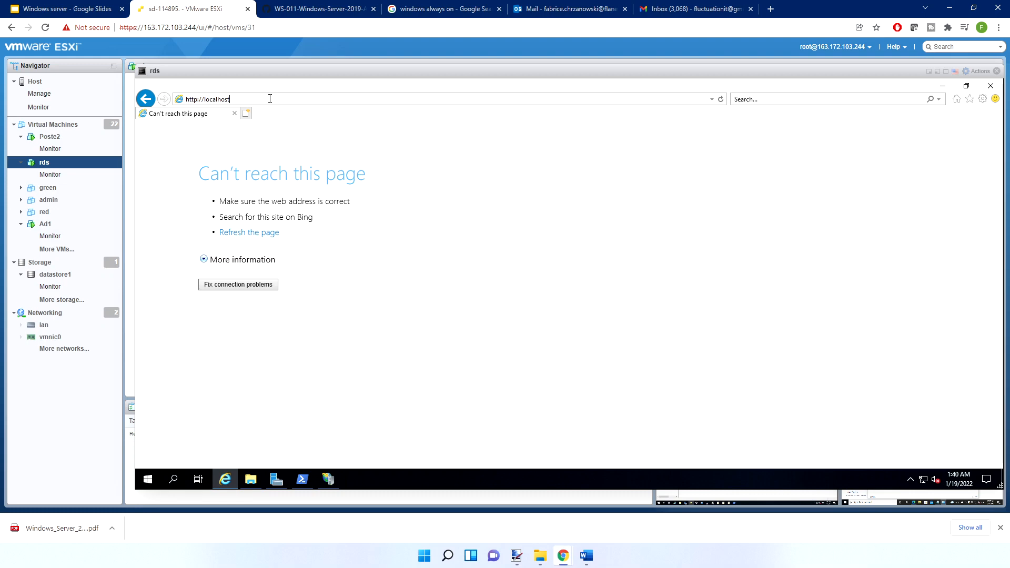
pyautogui.write(':')
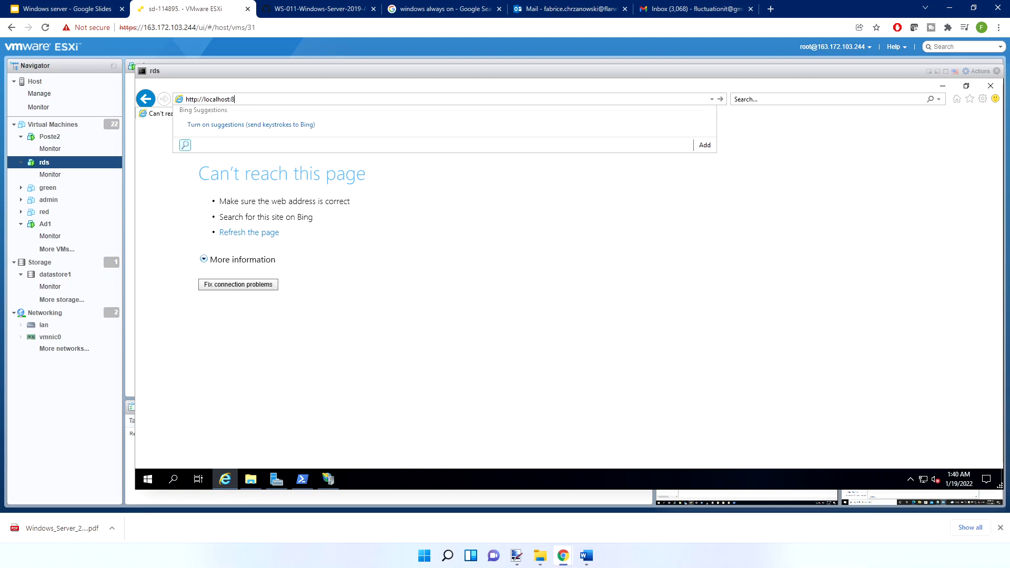
pyautogui.write('8081')
pyautogui.press('Return')
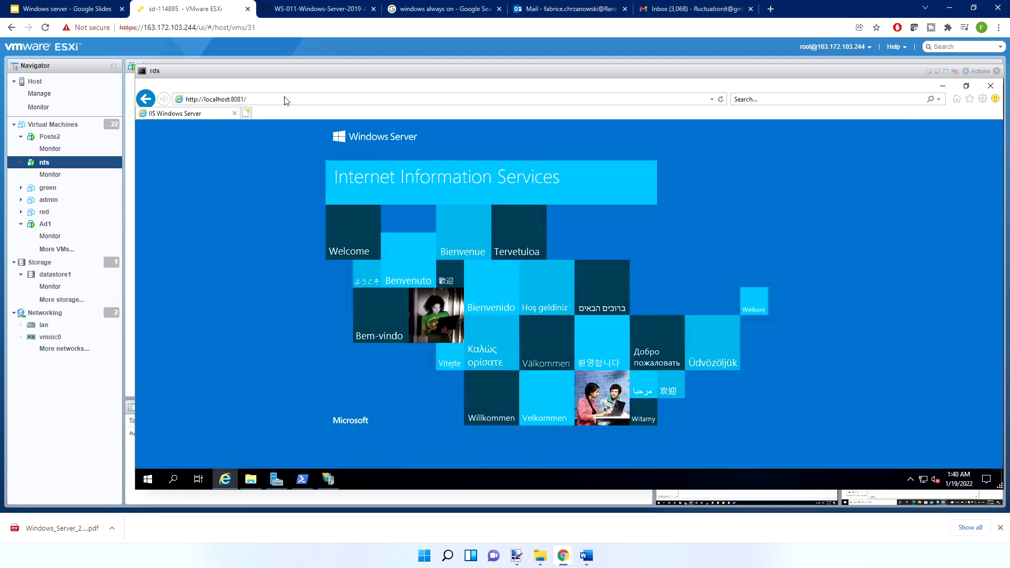
pyautogui.click(944, 88)
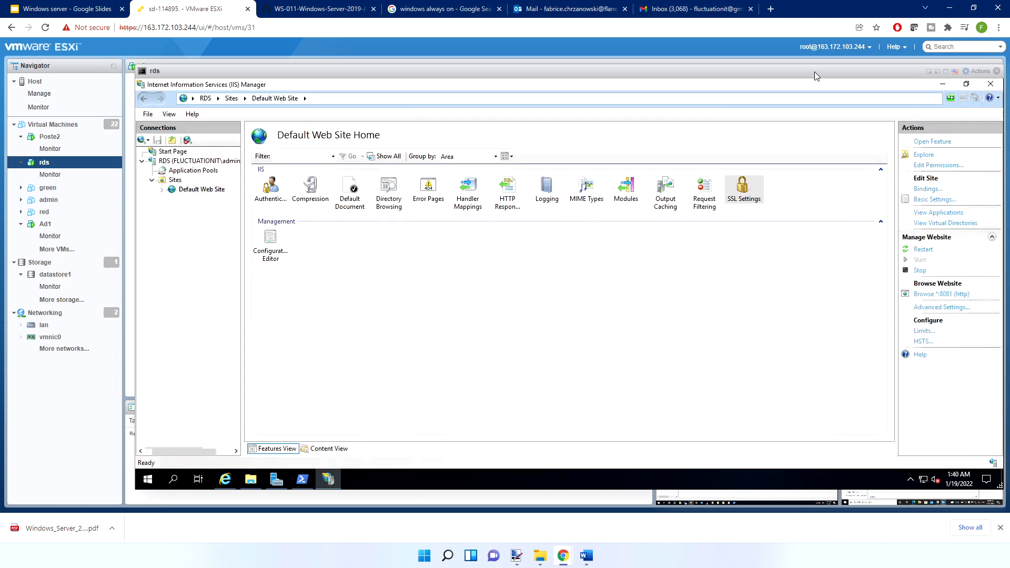
# Set the port of the Default Web Site's http binding to 80 and close the bindings list
pyautogui.click(927, 189)
pyautogui.doubleClick(542, 215)
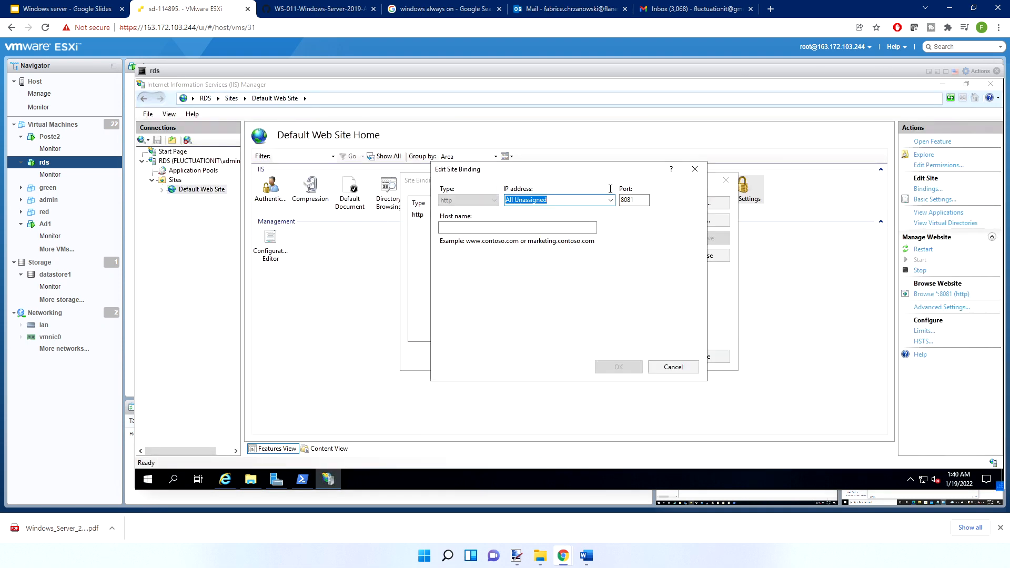
pyautogui.click(633, 199)
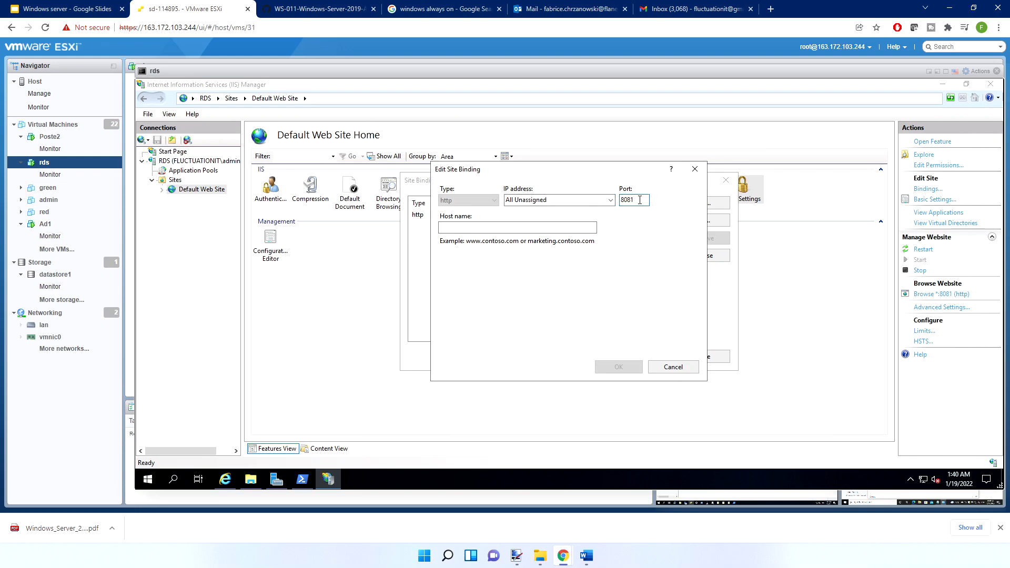
pyautogui.press('BackSpace')
pyautogui.press('BackSpace')
pyautogui.press('BackSpace')
pyautogui.press('BackSpace')
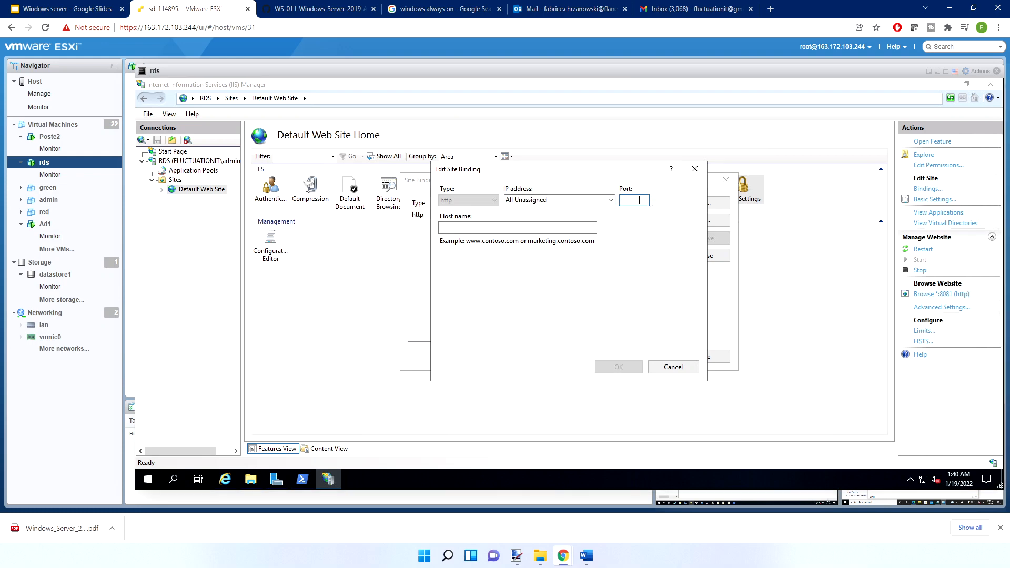
pyautogui.write('80')
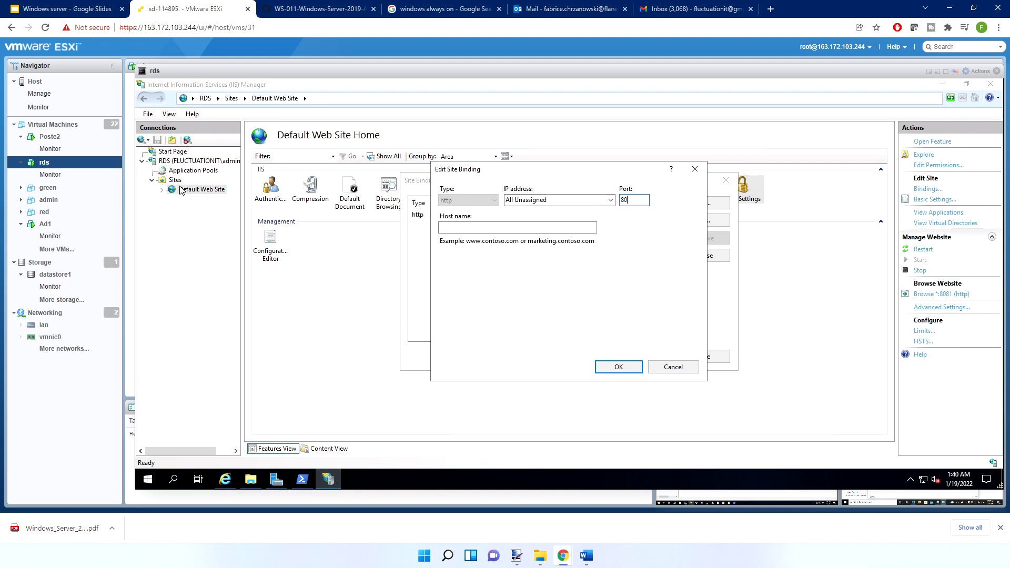
pyautogui.doubleClick(622, 200)
pyautogui.rightClick(621, 202)
pyautogui.click(631, 199)
pyautogui.click(625, 367)
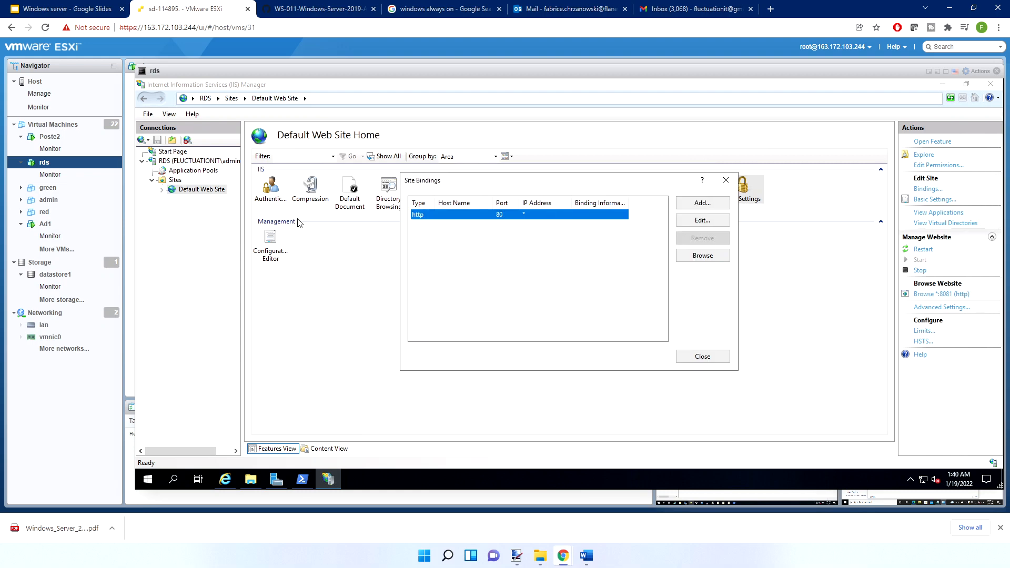
pyautogui.click(702, 356)
# Begin adding a website under Sites with the site name mkt
pyautogui.rightClick(175, 180)
pyautogui.click(212, 184)
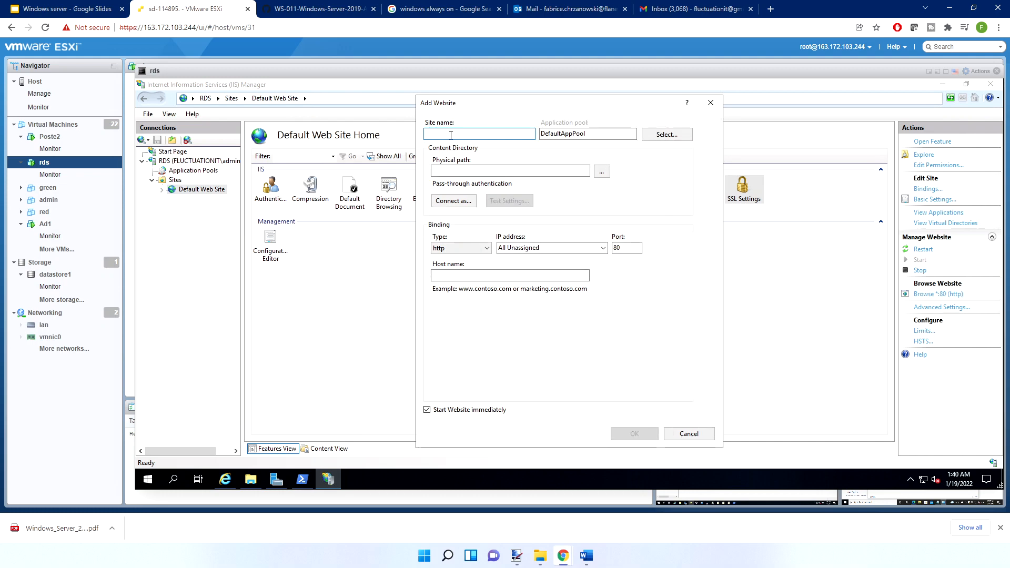
pyautogui.write('mkt')
# Create a folder named mkt inside C:\inetpub and use it as the new website's physical path
pyautogui.click(601, 171)
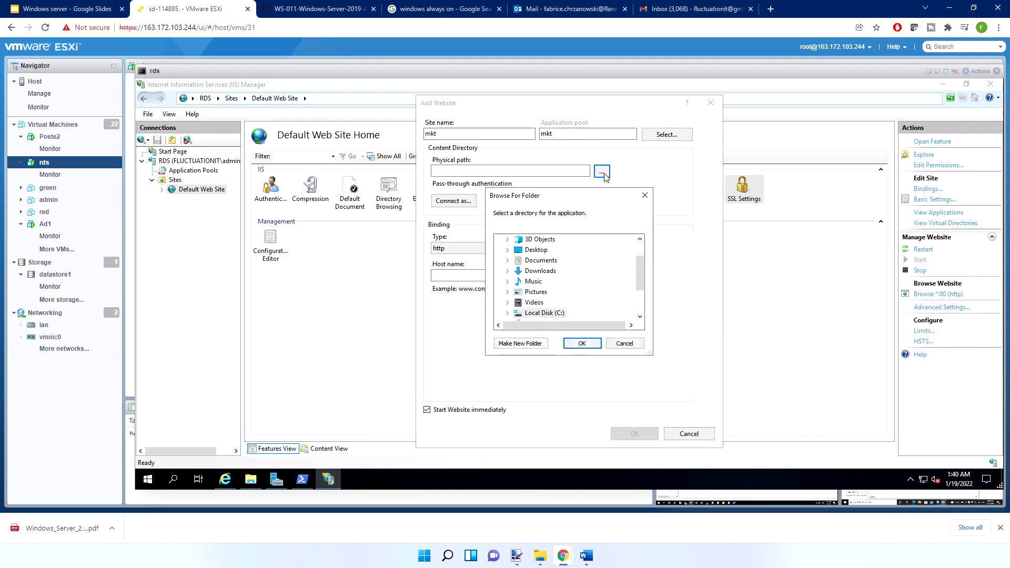
pyautogui.scroll(-2, 545, 300)
pyautogui.click(508, 260)
pyautogui.scroll(-1, 545, 287)
pyautogui.scroll(1, 545, 284)
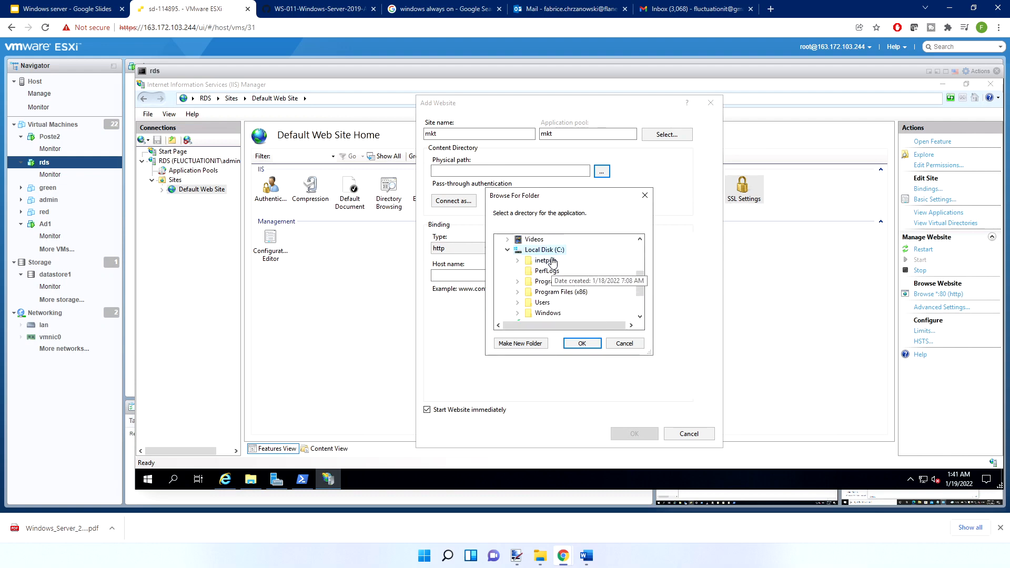
pyautogui.doubleClick(542, 260)
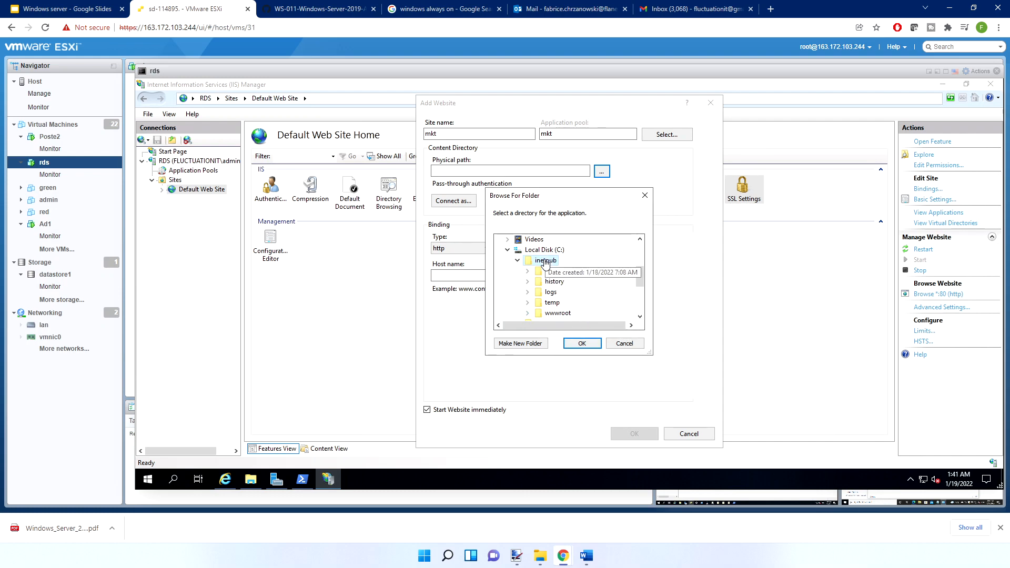
pyautogui.click(532, 344)
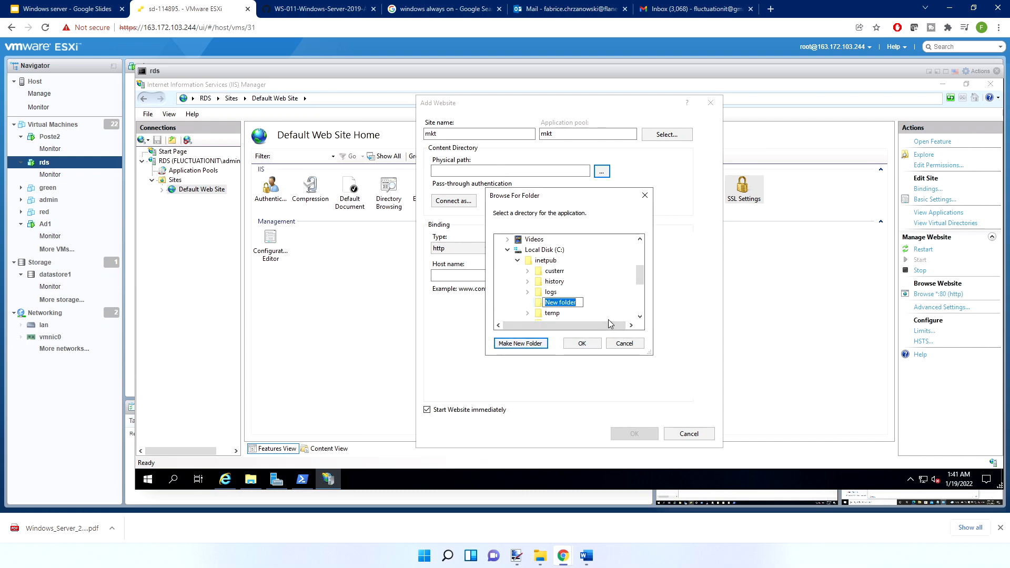
pyautogui.write('mkt')
pyautogui.press('Return')
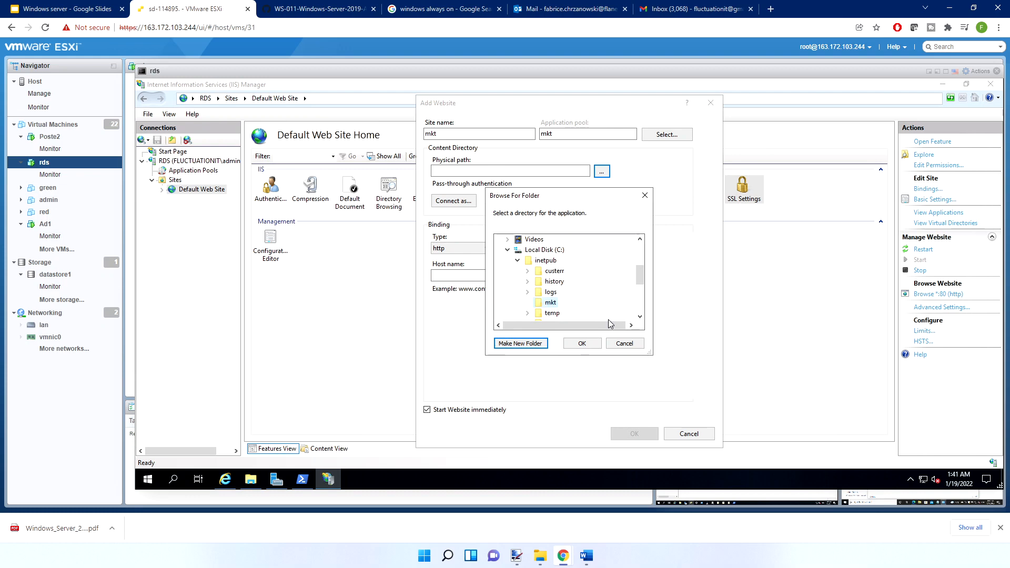
pyautogui.click(582, 344)
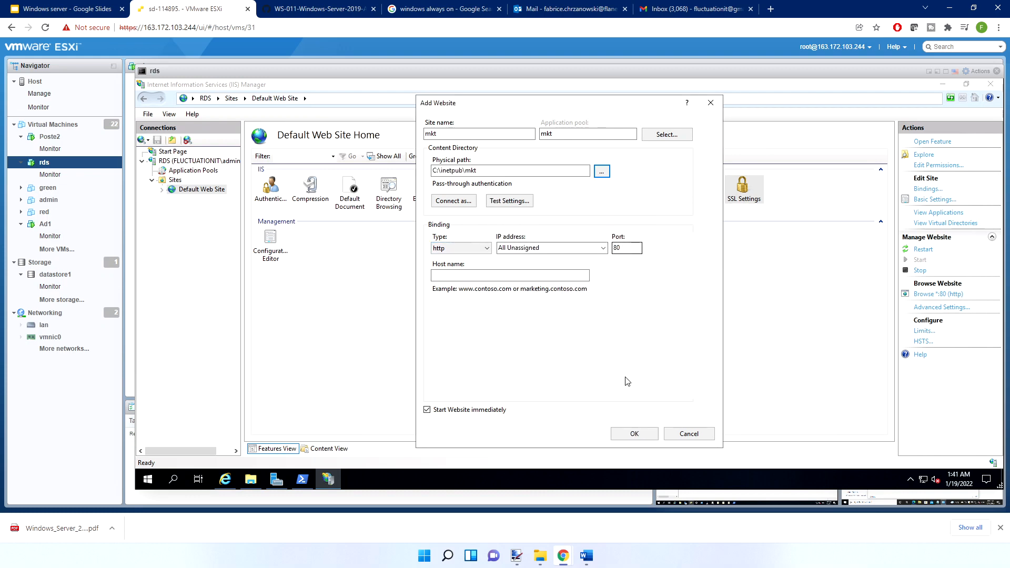
# Create the mkt website with the duplicate port 80 binding and try to start it
pyautogui.click(635, 434)
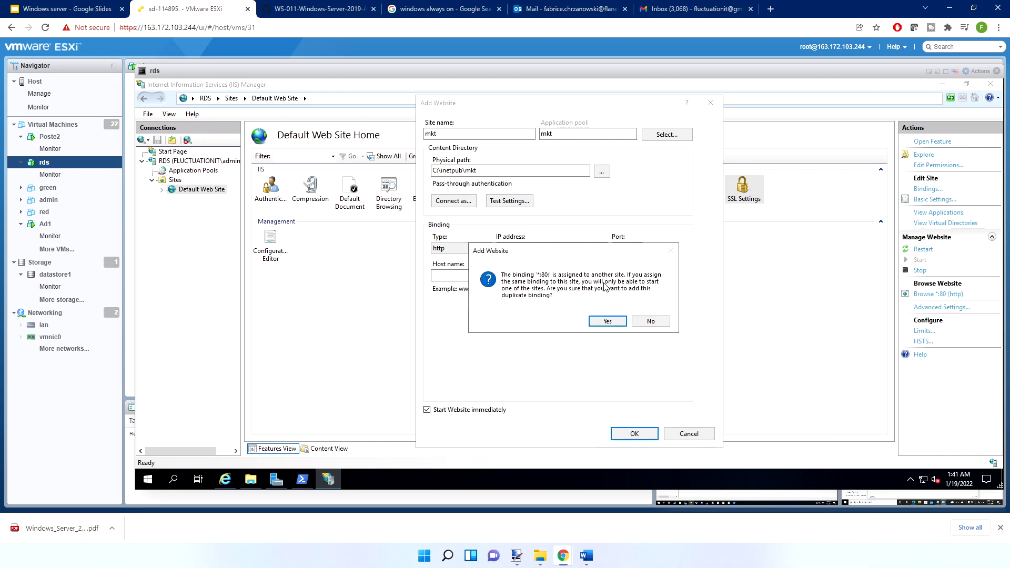
pyautogui.click(607, 322)
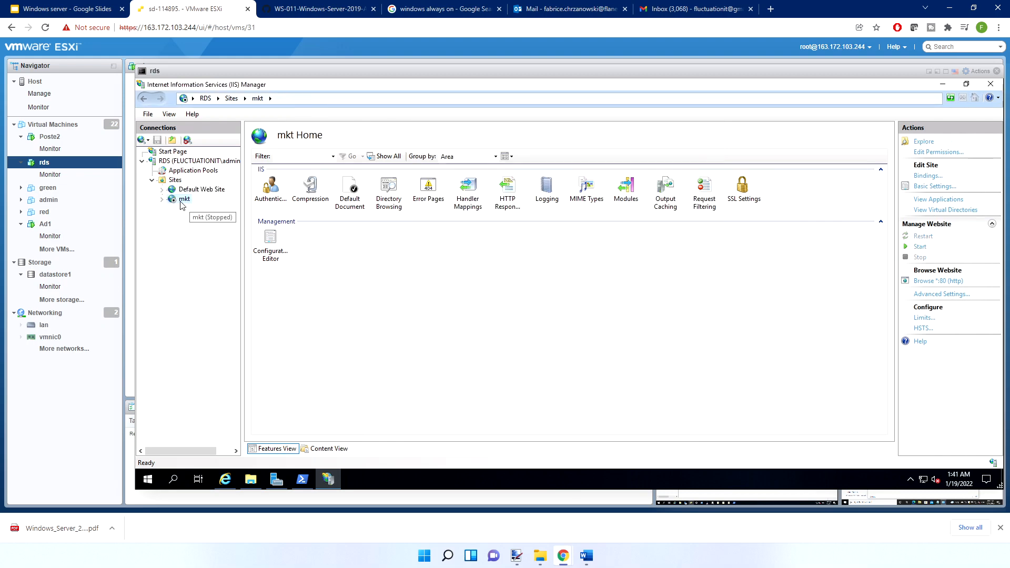
pyautogui.rightClick(182, 202)
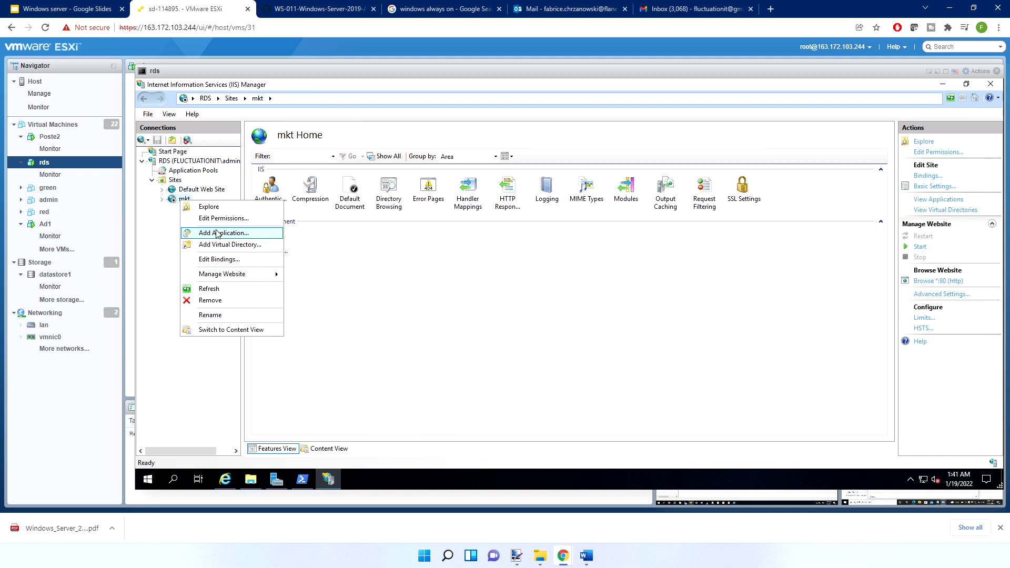
pyautogui.moveTo(236, 274)
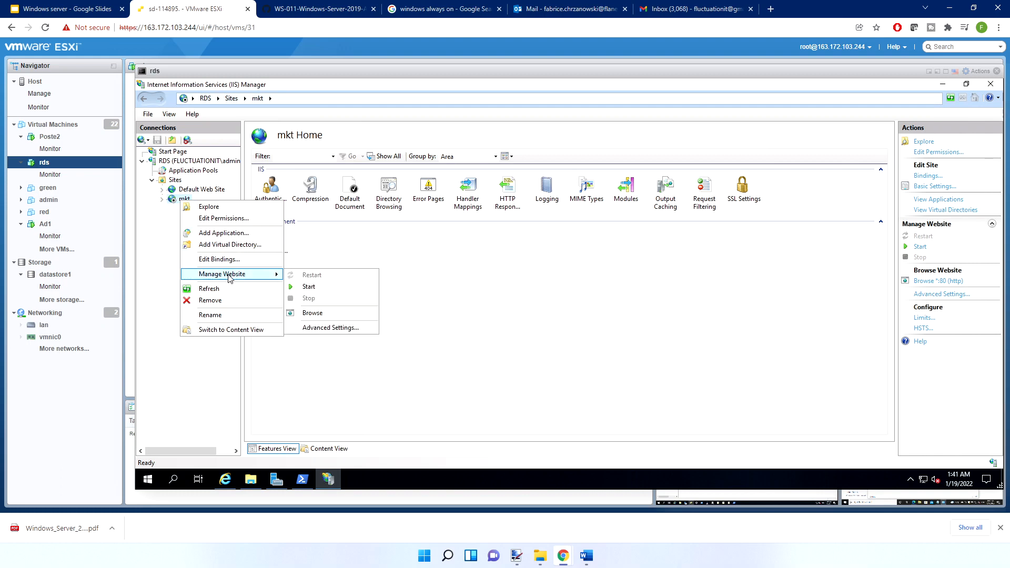
pyautogui.click(305, 287)
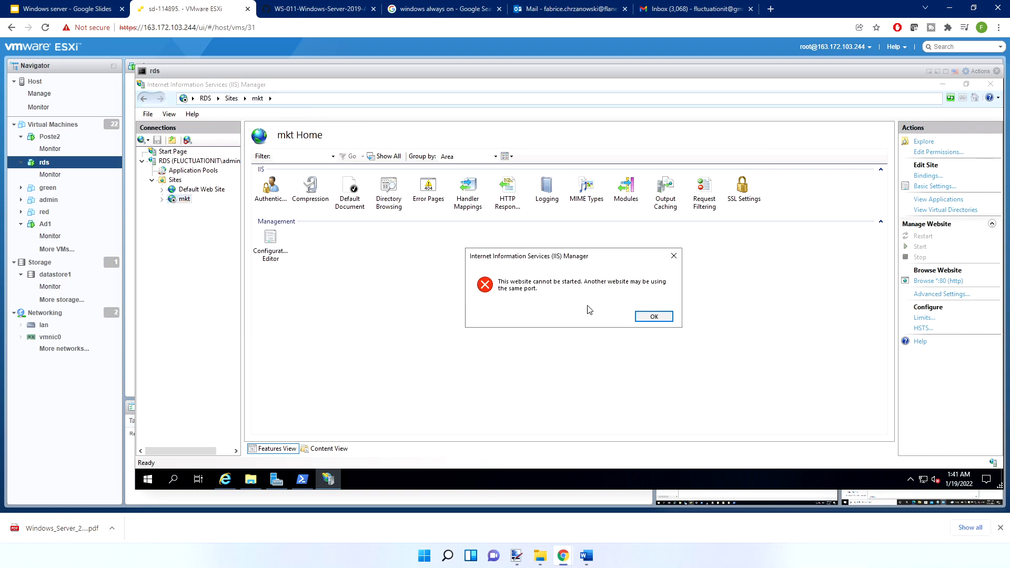
pyautogui.click(654, 316)
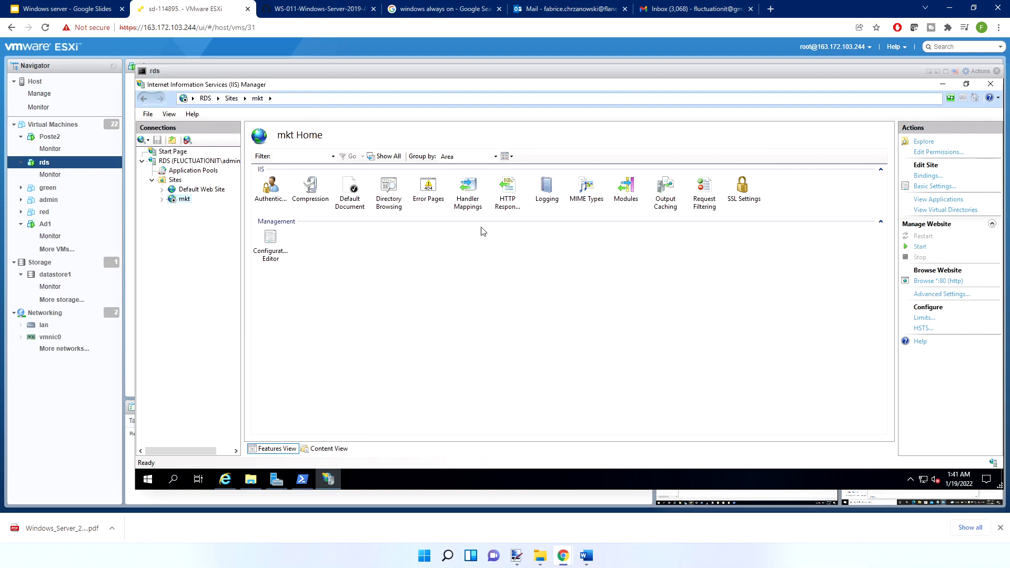
# Set the port of the mkt site's http binding to 81 and close the bindings list
pyautogui.rightClick(184, 202)
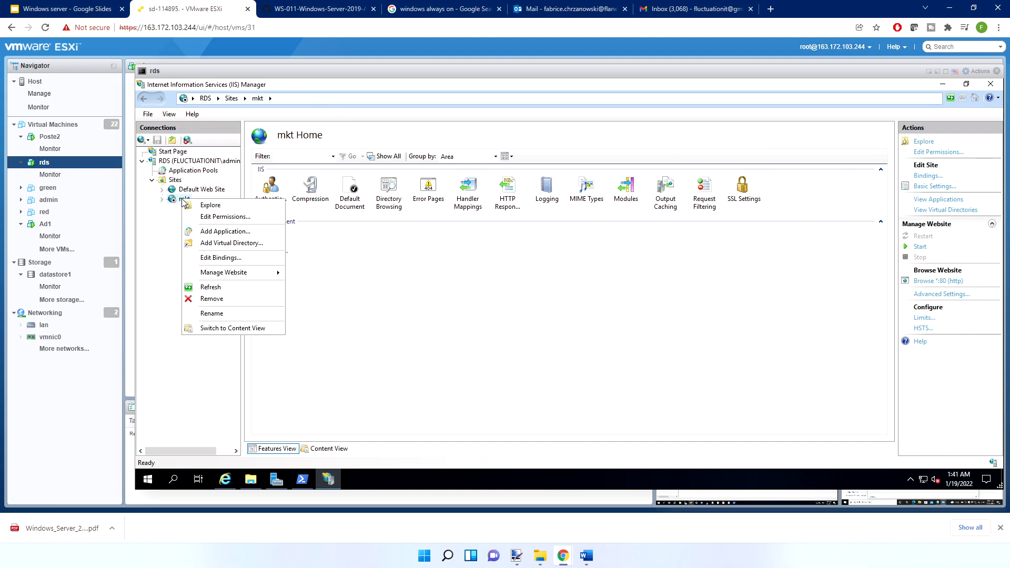
pyautogui.click(220, 257)
pyautogui.doubleClick(500, 217)
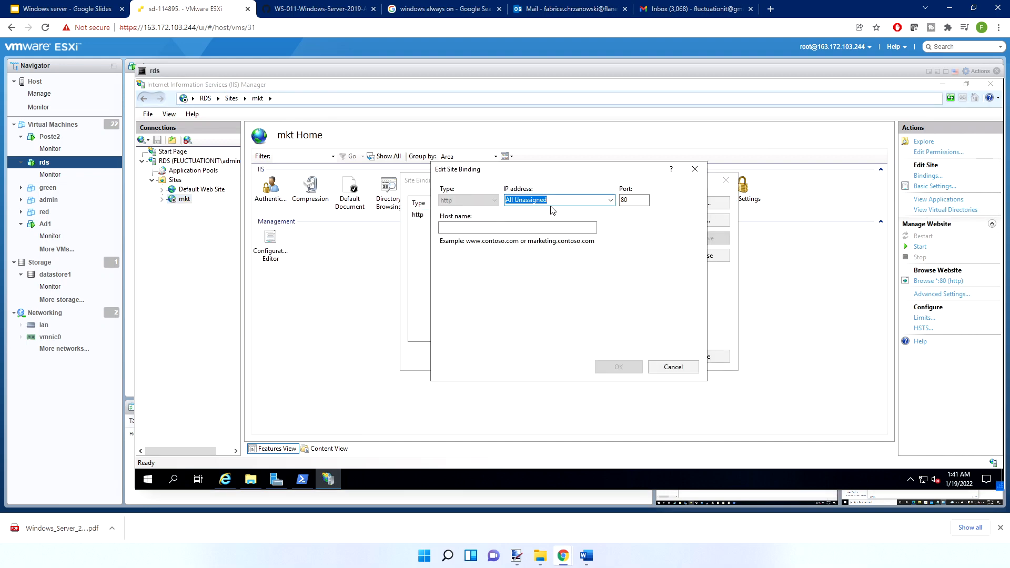
pyautogui.click(634, 199)
pyautogui.press('BackSpace')
pyautogui.write('1')
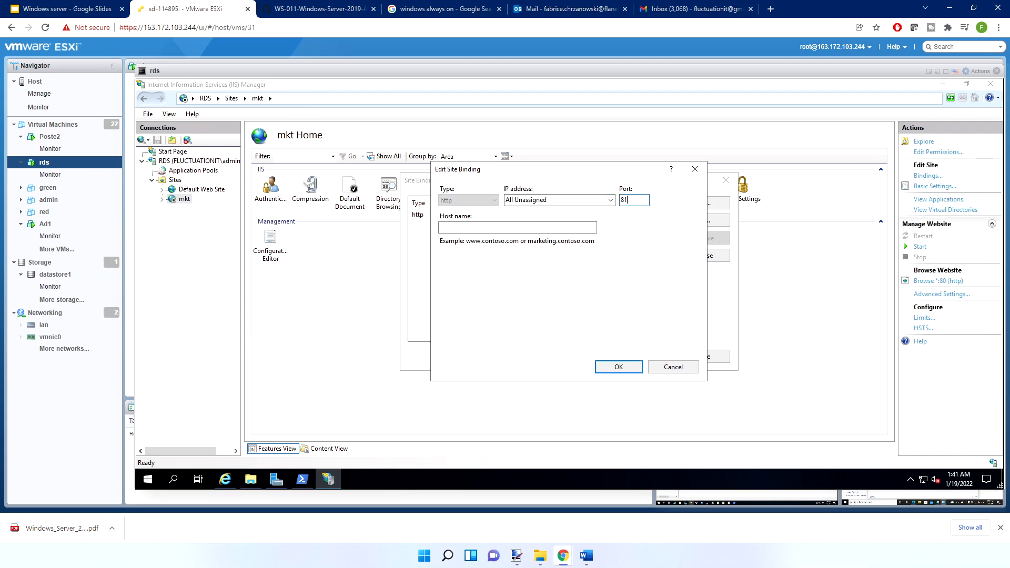
pyautogui.click(616, 366)
pyautogui.click(684, 357)
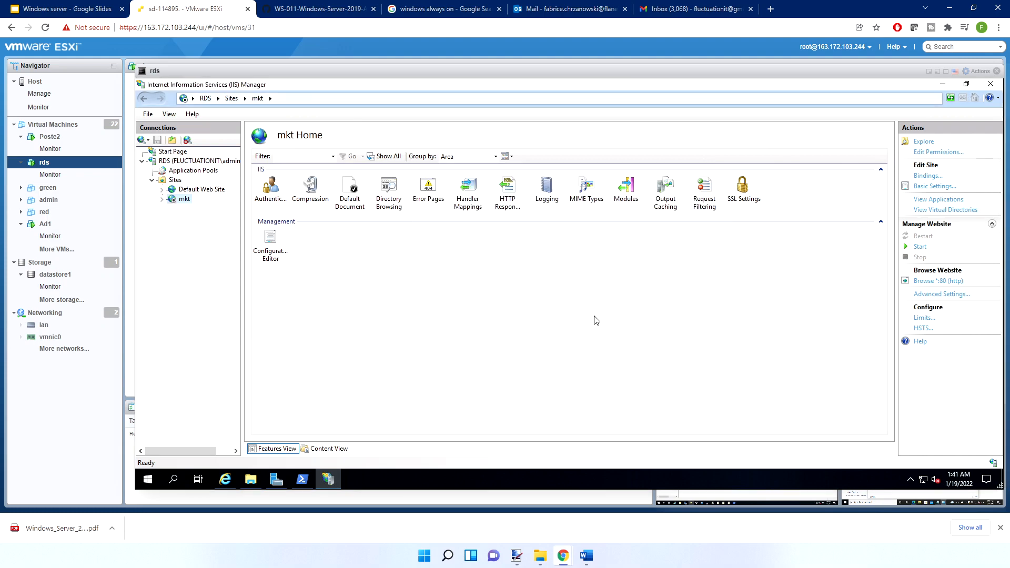
# Start the mkt website in IIS Manager
pyautogui.rightClick(186, 201)
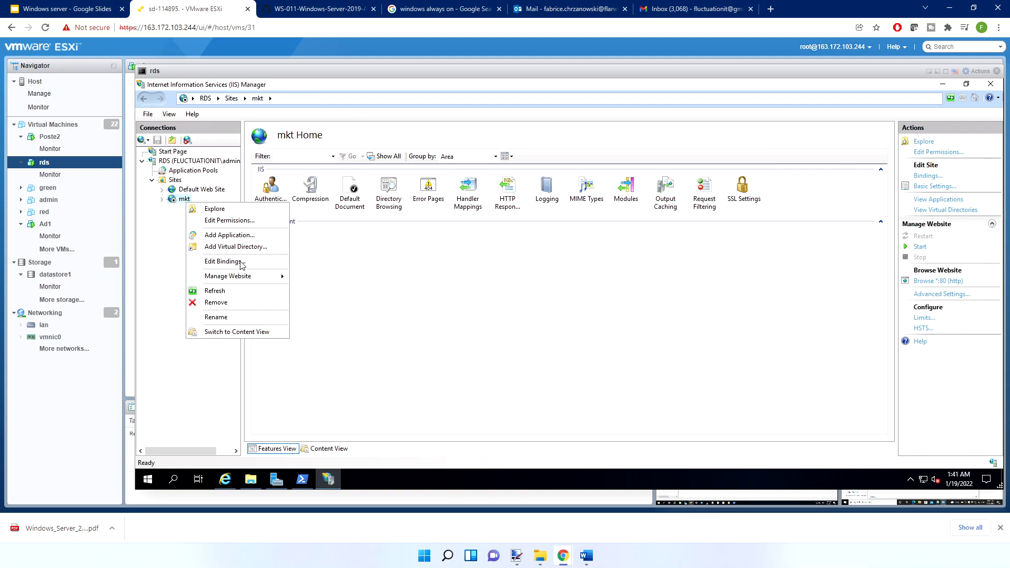
pyautogui.moveTo(244, 276)
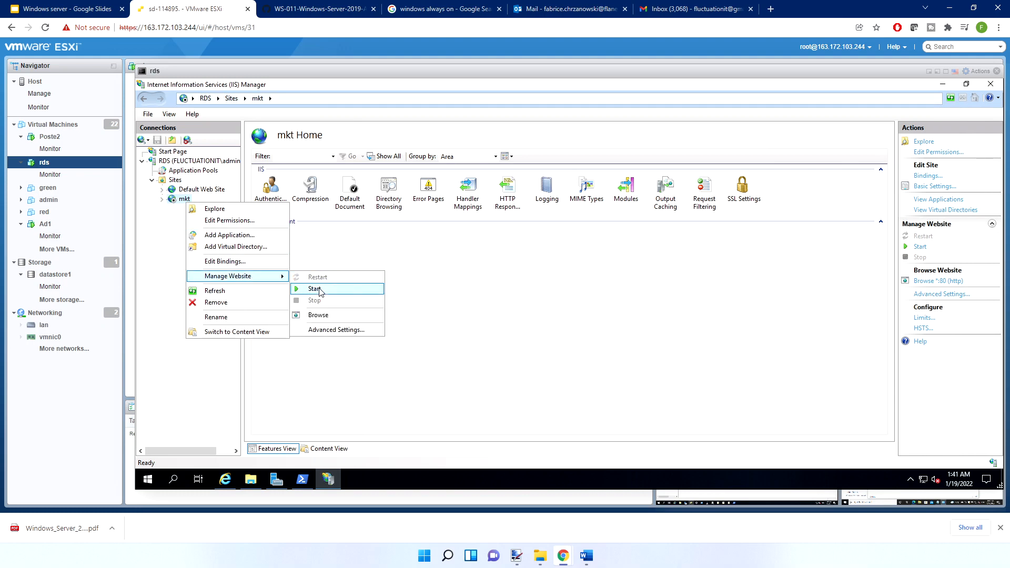
pyautogui.click(316, 288)
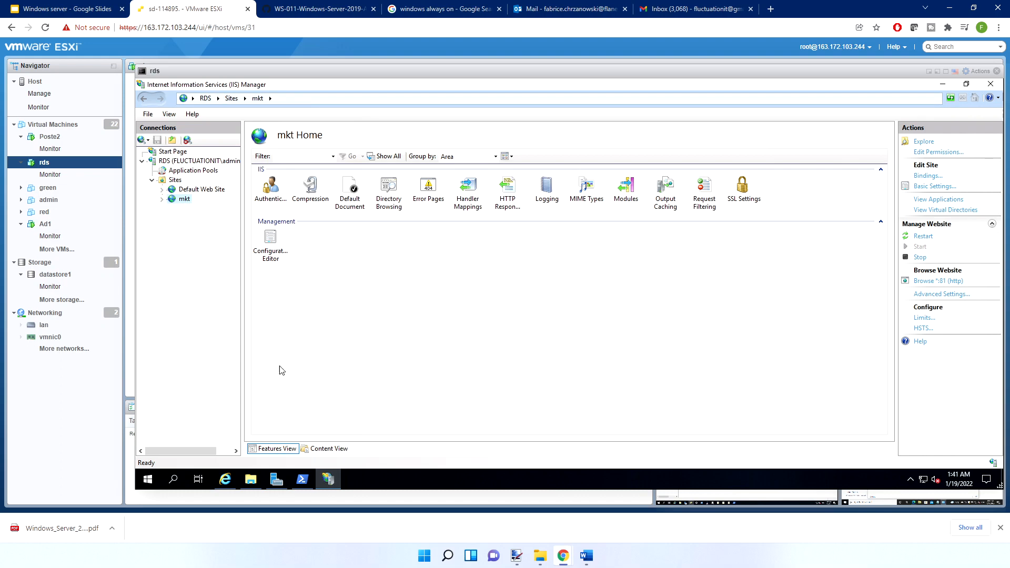
# Copy the iisstart HTML and PNG files from C:\inetpub\wwwroot into the C:\inetpub\mkt folder
pyautogui.click(251, 479)
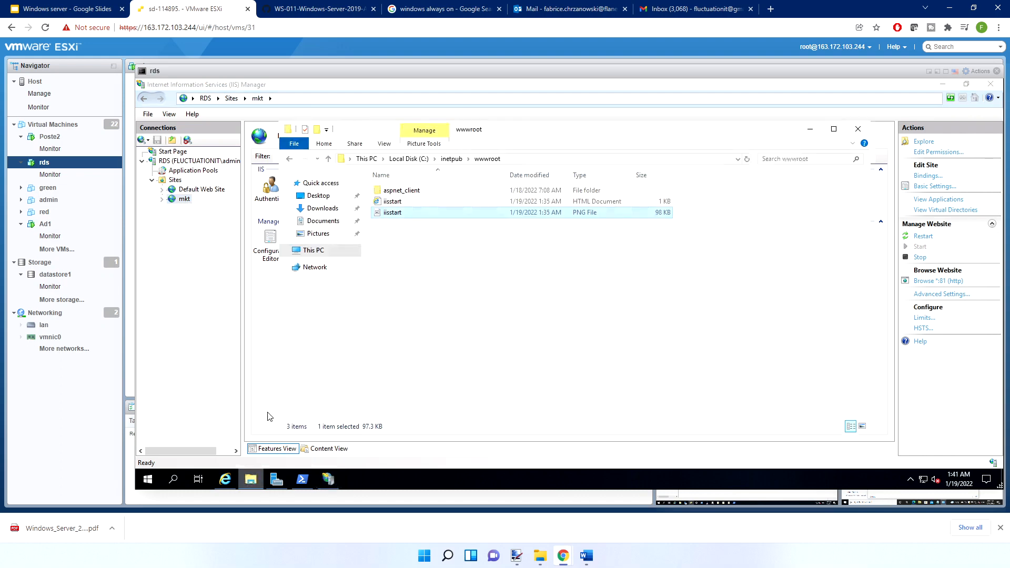
pyautogui.keyDown('ctrl'); pyautogui.click(392, 202); pyautogui.keyUp('ctrl')
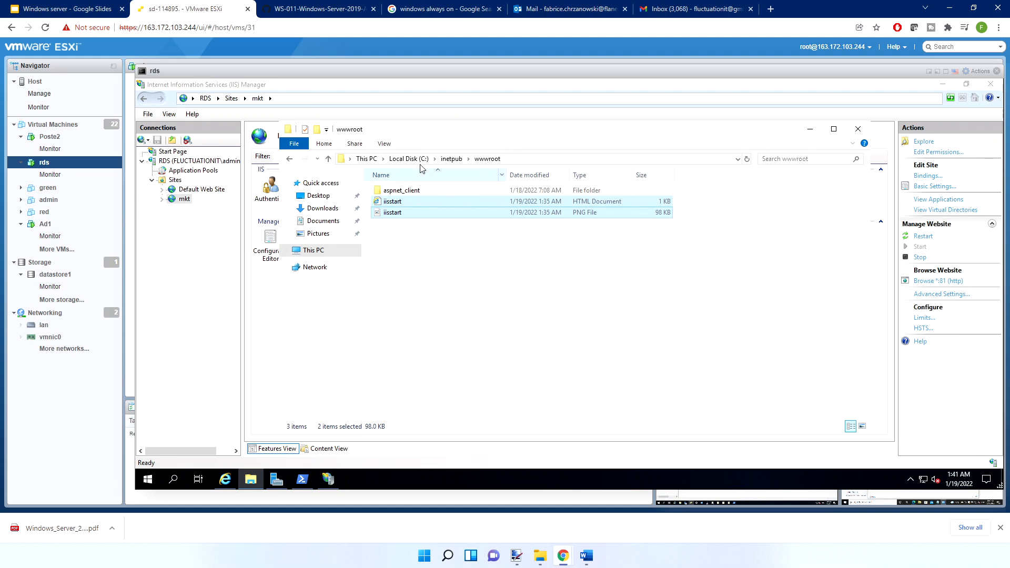
pyautogui.click(490, 157)
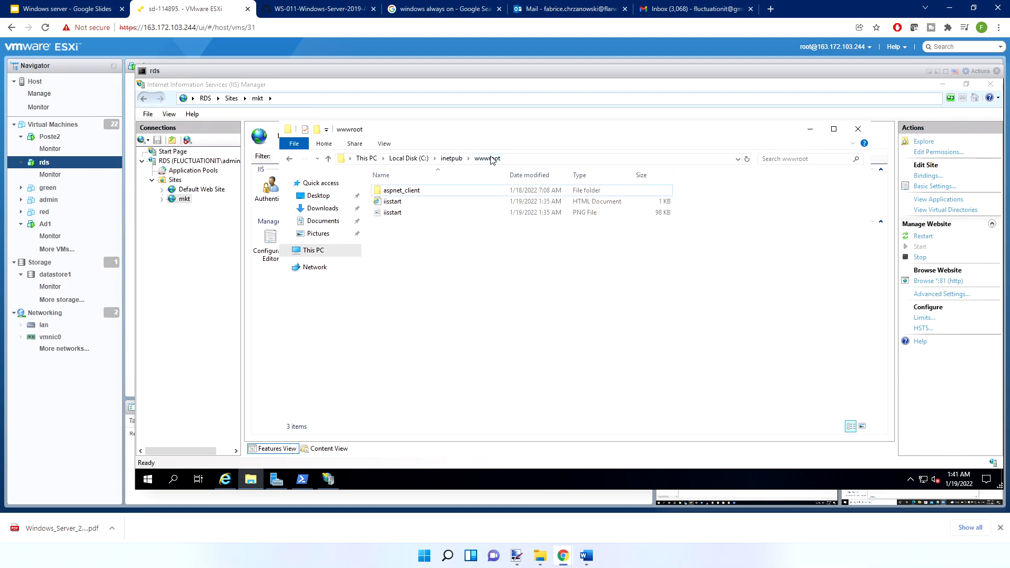
pyautogui.click(451, 159)
pyautogui.doubleClick(389, 223)
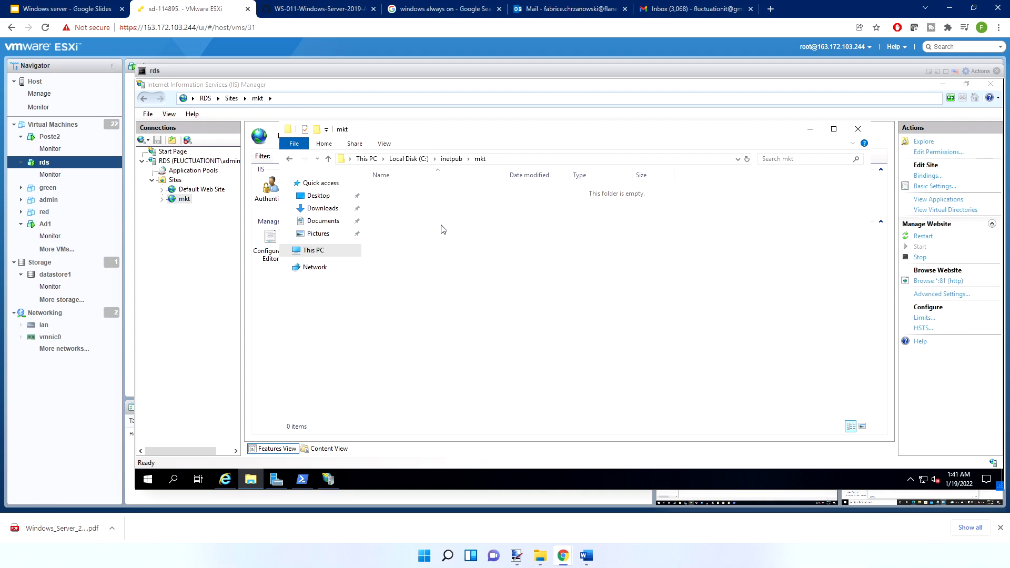
pyautogui.hotkey('ctrl', 'v')
pyautogui.click(394, 192)
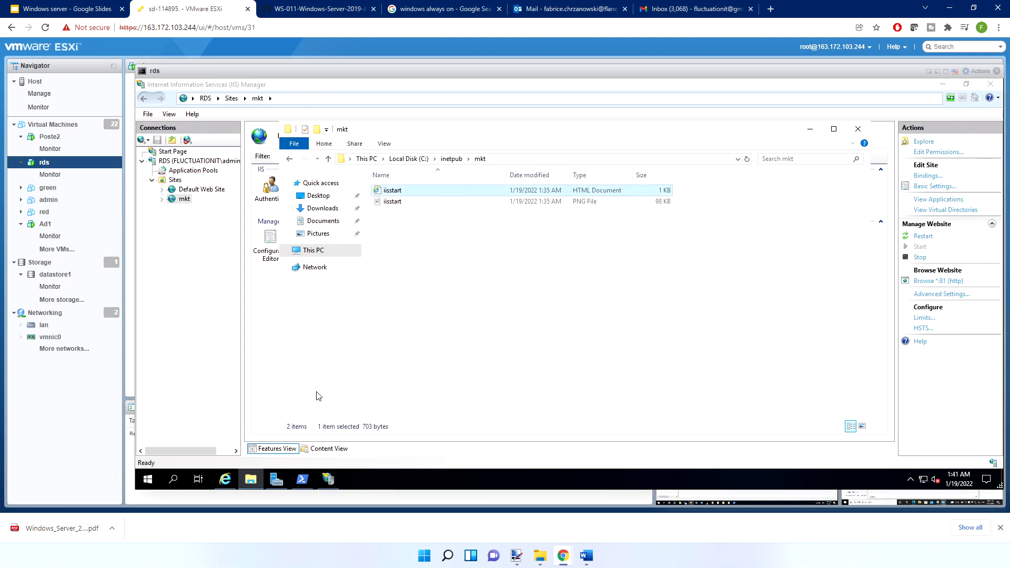
# Try to search the web for google in Internet Explorer, dismissing the trusted sites prompts and closing the browser
pyautogui.click(235, 483)
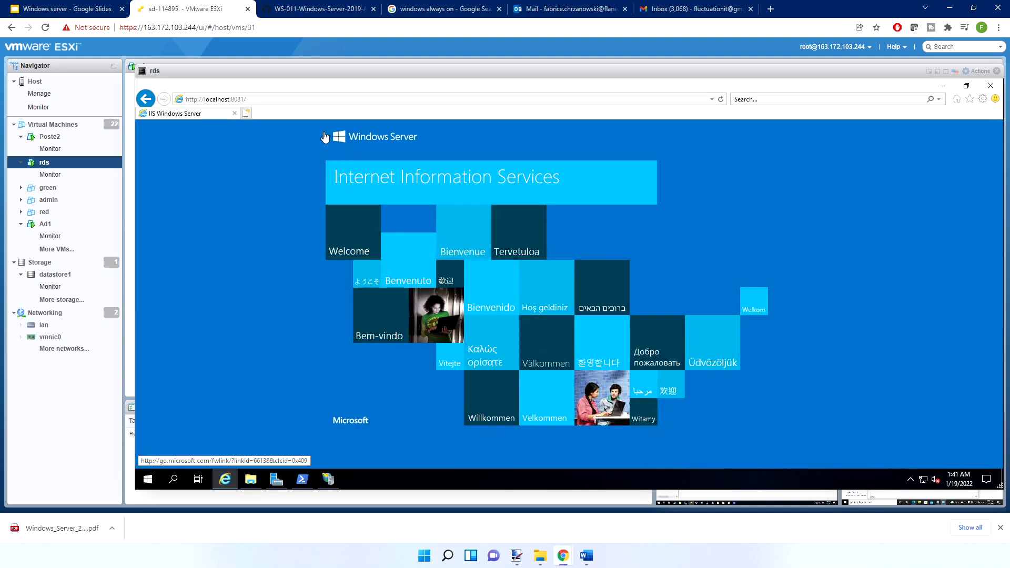
pyautogui.click(278, 98)
pyautogui.write('google')
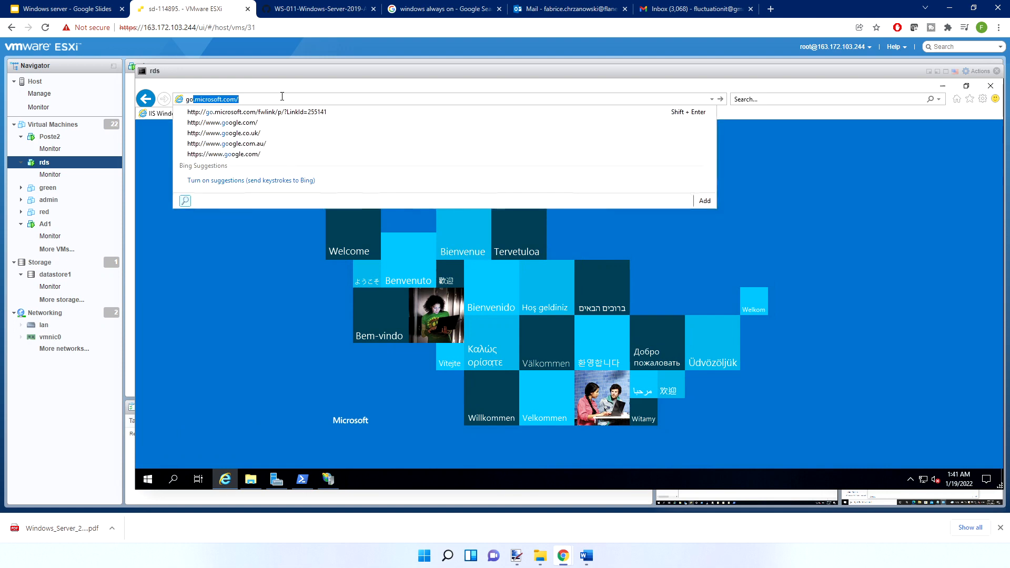
pyautogui.press('Return')
pyautogui.click(604, 310)
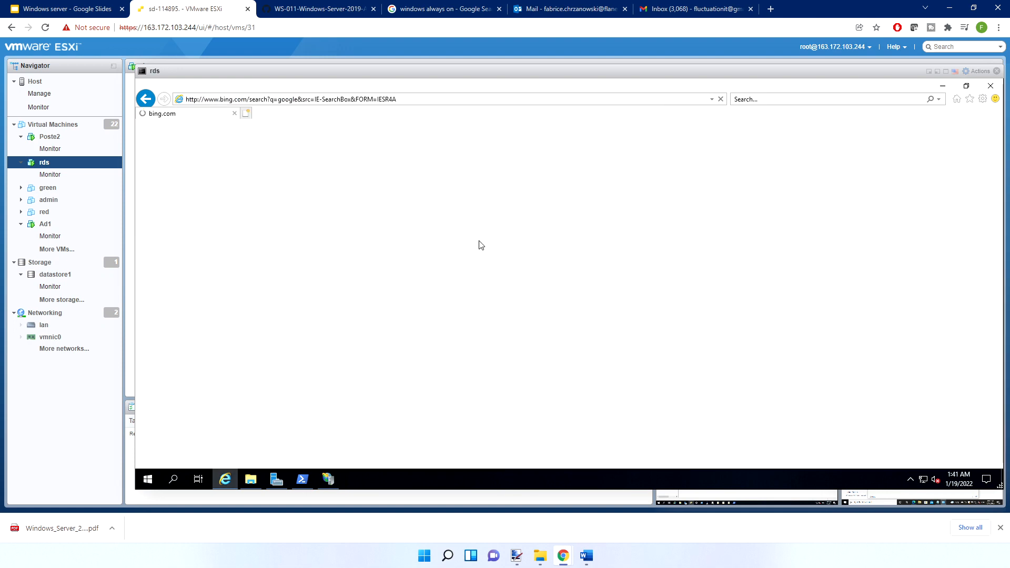
pyautogui.click(654, 288)
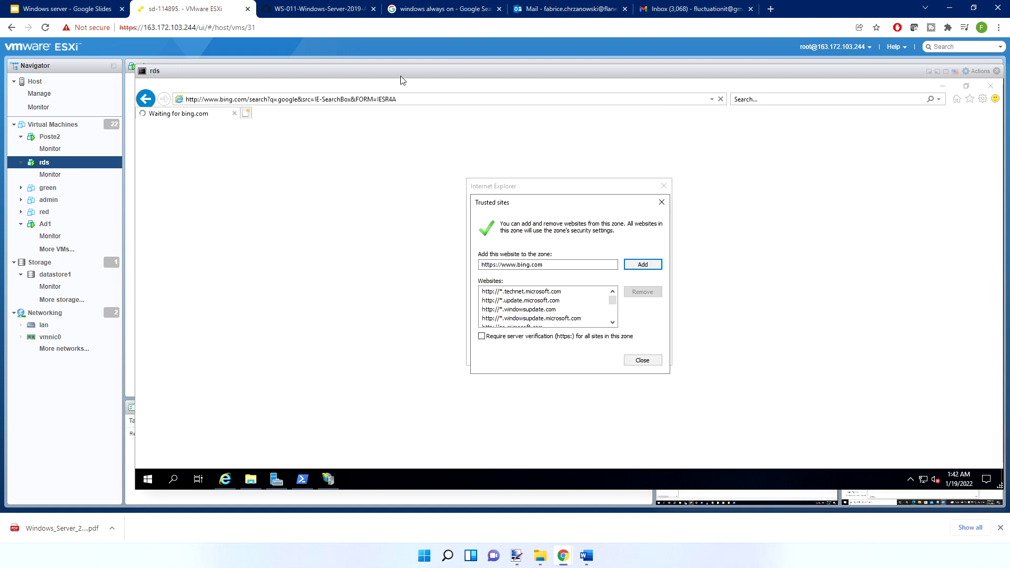
pyautogui.click(660, 201)
pyautogui.click(664, 185)
pyautogui.click(990, 85)
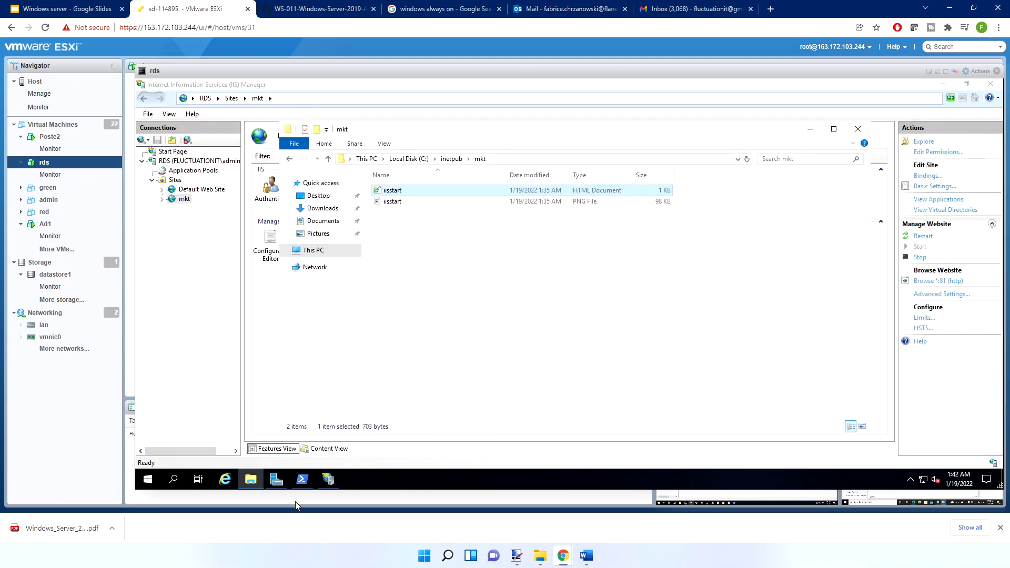
# Turn off IE Enhanced Security Configuration for both Administrators and Users in the Local Server properties of Server Manager
pyautogui.click(276, 479)
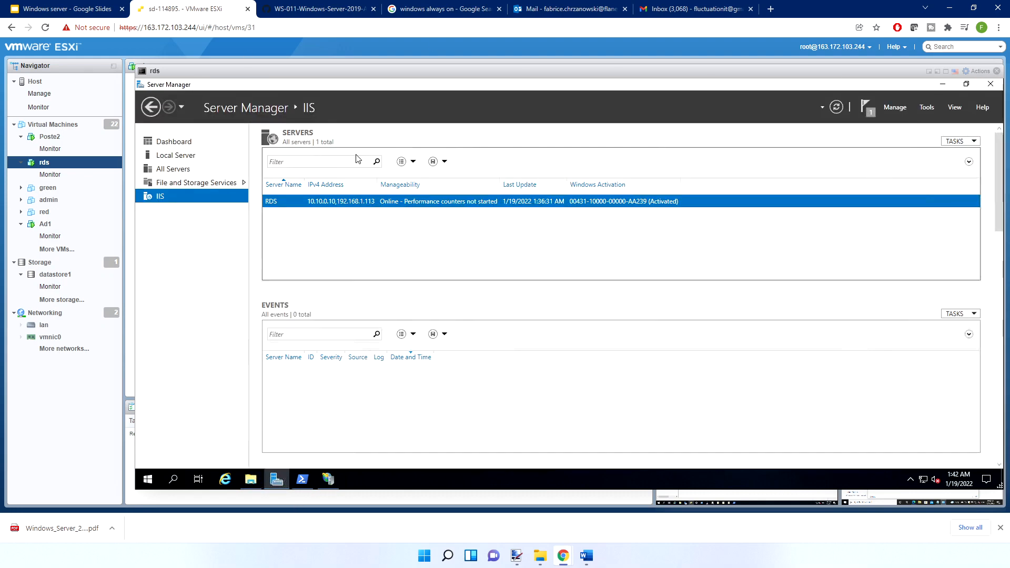
pyautogui.click(176, 156)
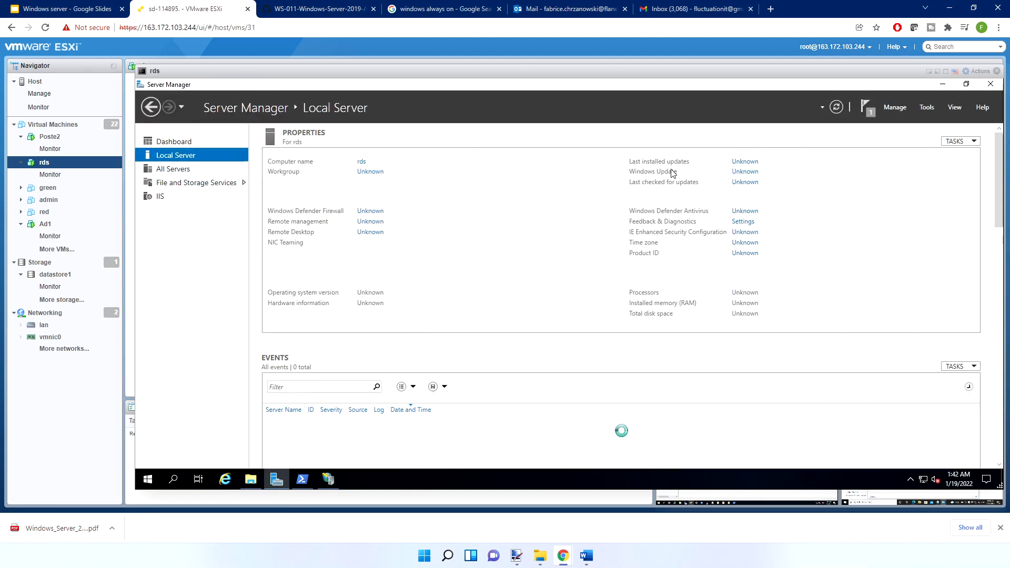
pyautogui.click(746, 233)
pyautogui.click(509, 267)
pyautogui.click(508, 327)
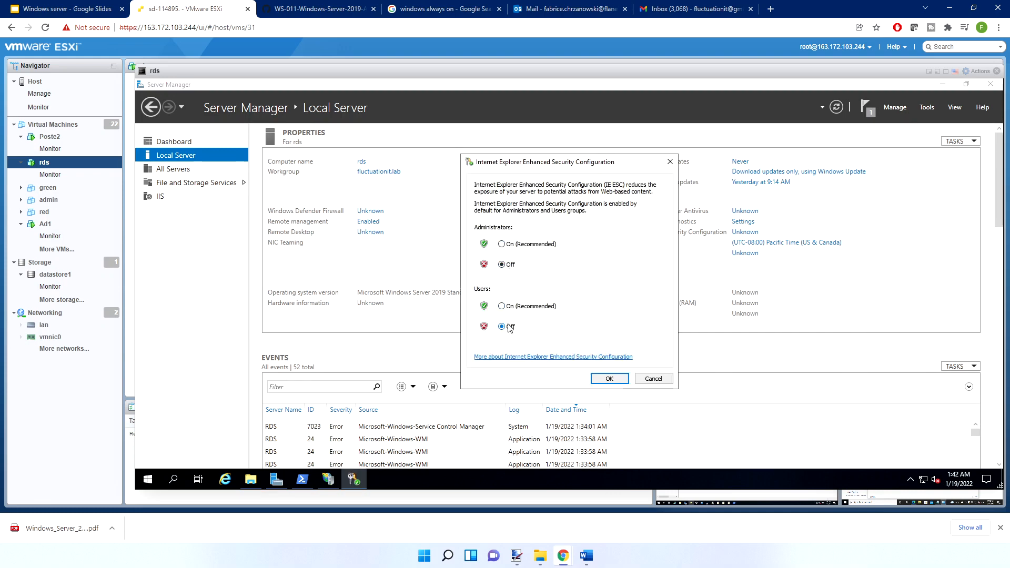
pyautogui.click(608, 378)
# Reopen Internet Explorer and run a web search for goo
pyautogui.click(225, 479)
pyautogui.click(293, 100)
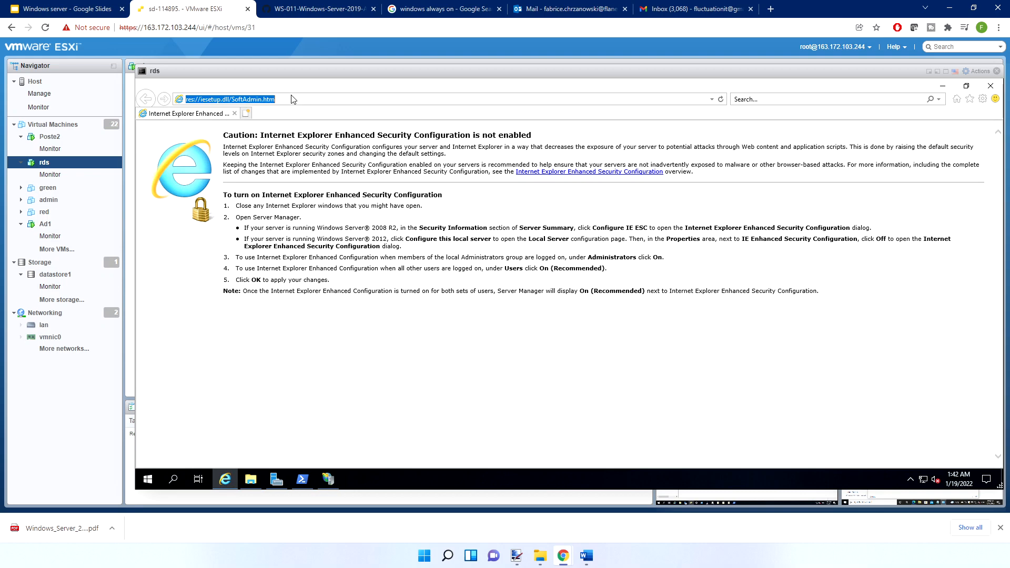
pyautogui.write('goo')
pyautogui.press('Return')
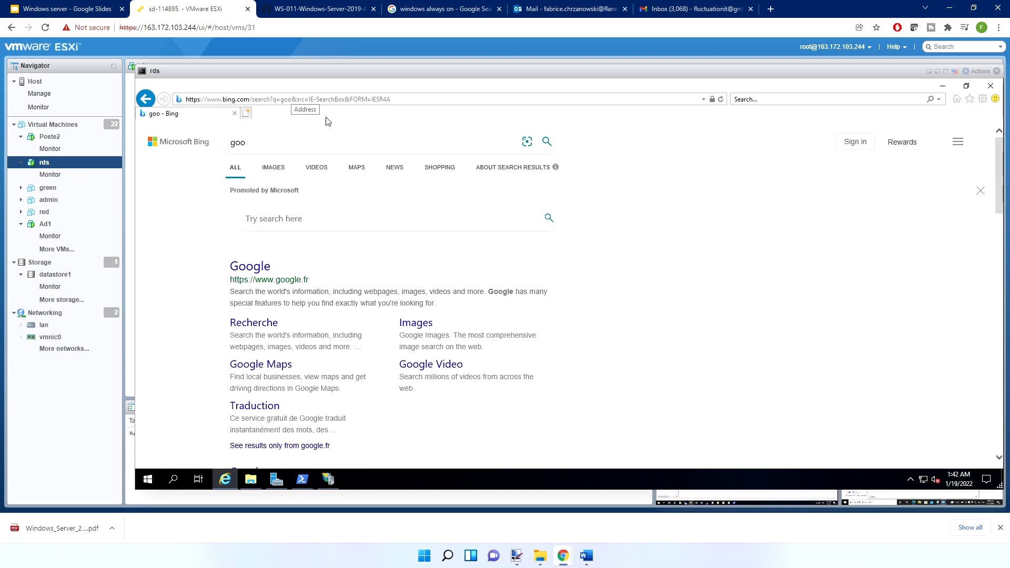
# Search Bing for marketing and show the image results
pyautogui.moveTo(258, 142); pyautogui.dragTo(212, 145)
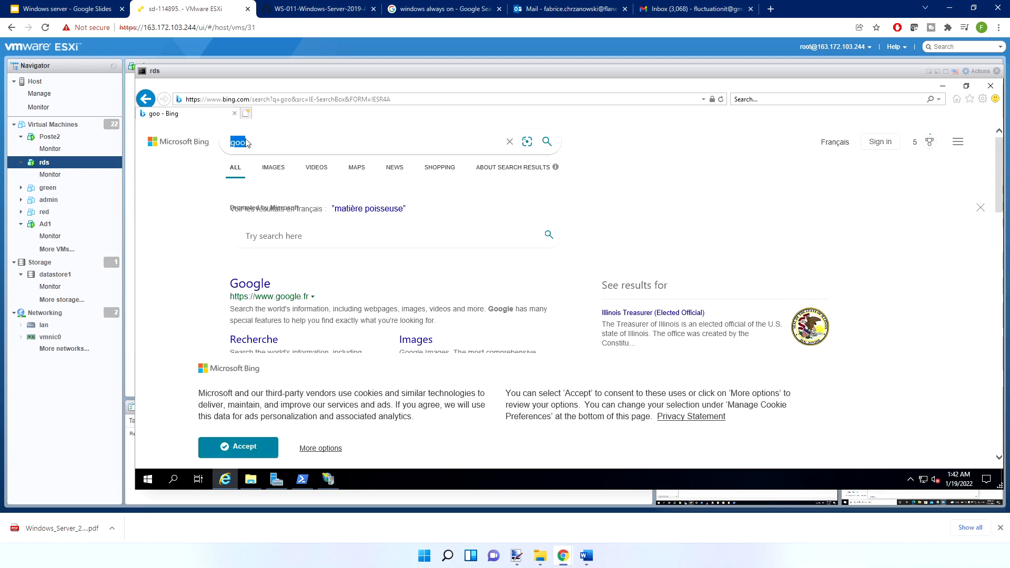
pyautogui.write('marke')
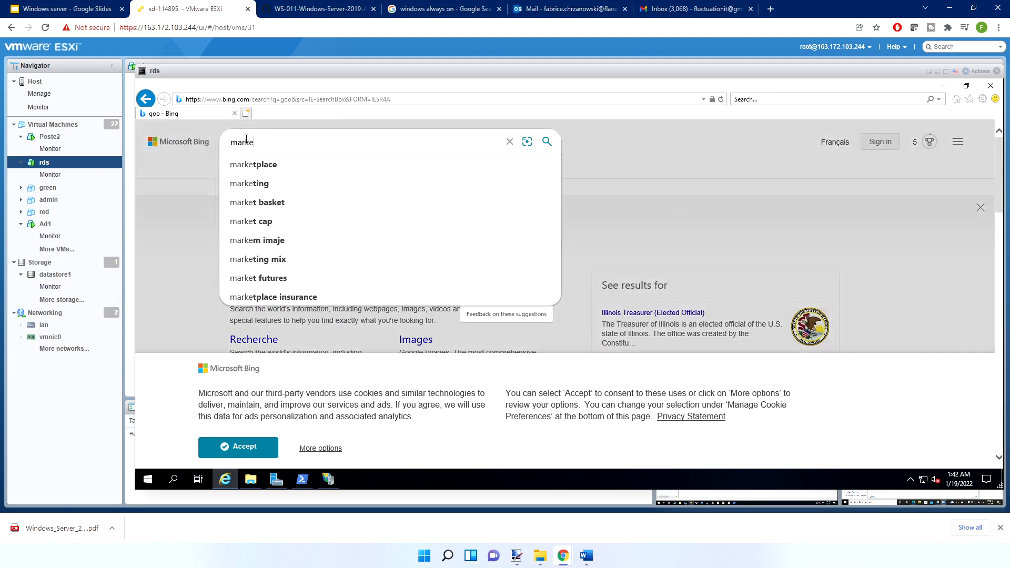
pyautogui.write('ting')
pyautogui.press('Return')
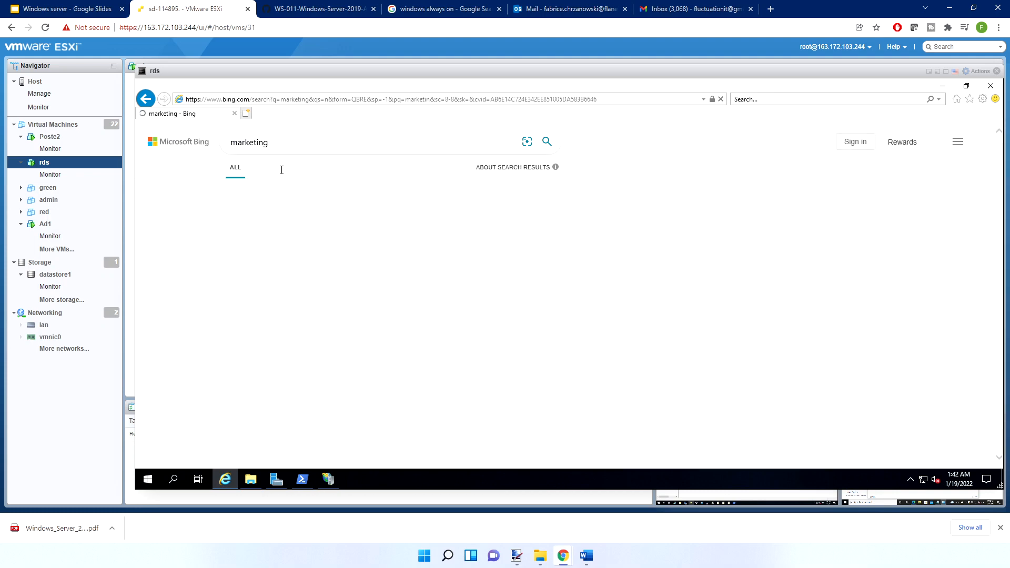
pyautogui.click(272, 174)
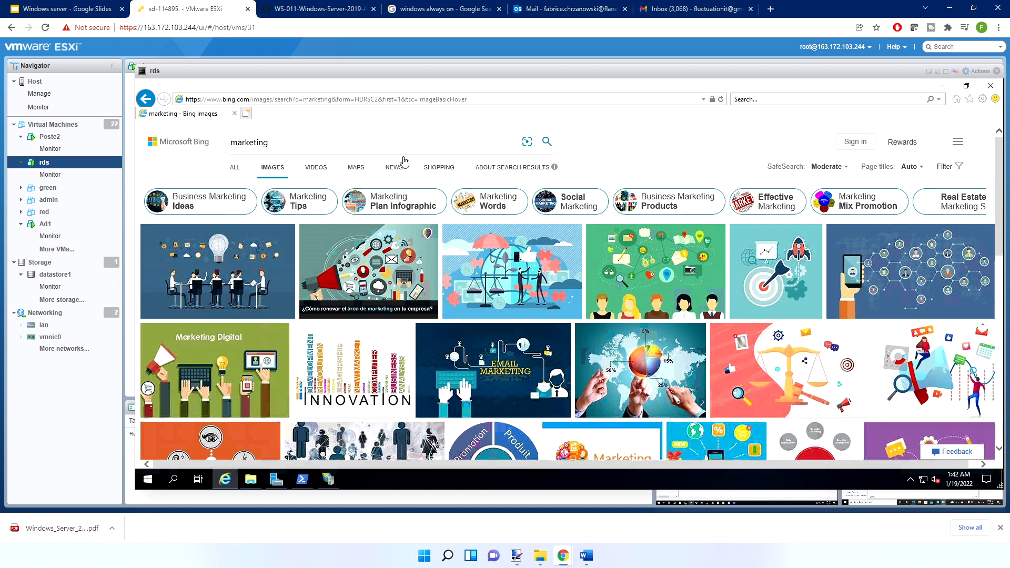
# Start saving the Marketing Digital picture from the image results and choose C:\inetpub\mkt as the destination folder
pyautogui.scroll(-2, 303, 323)
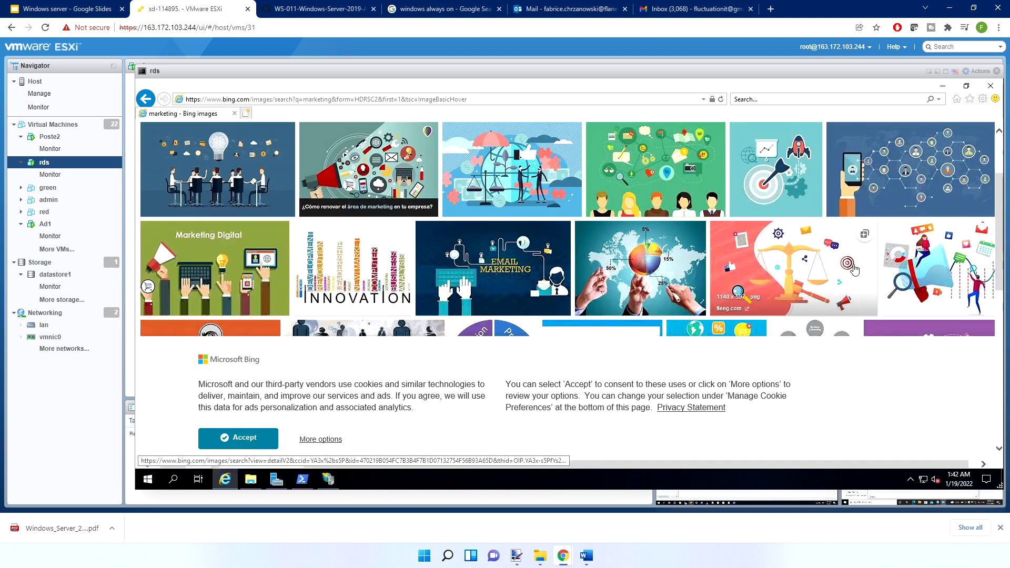
pyautogui.rightClick(211, 218)
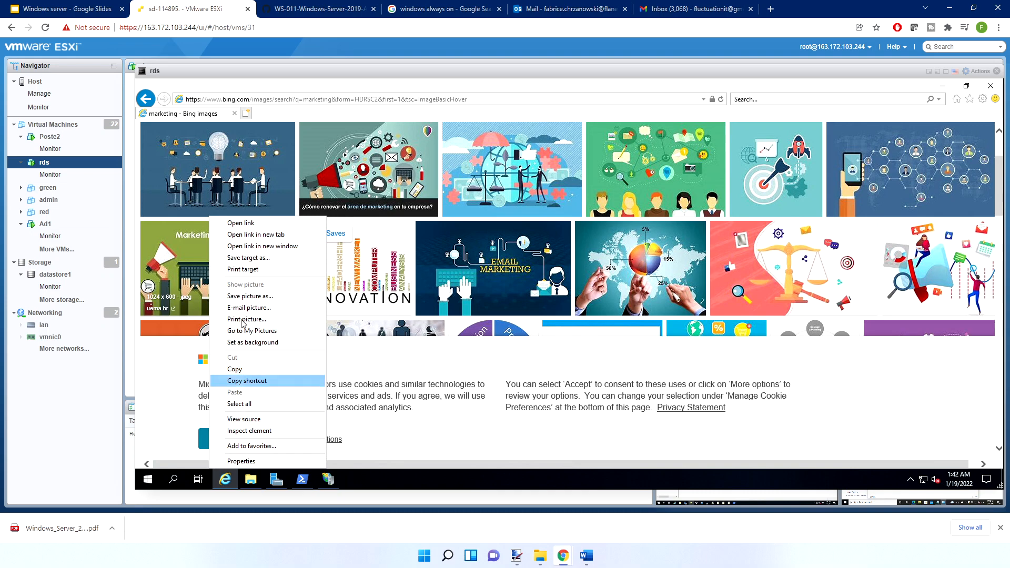
pyautogui.click(248, 297)
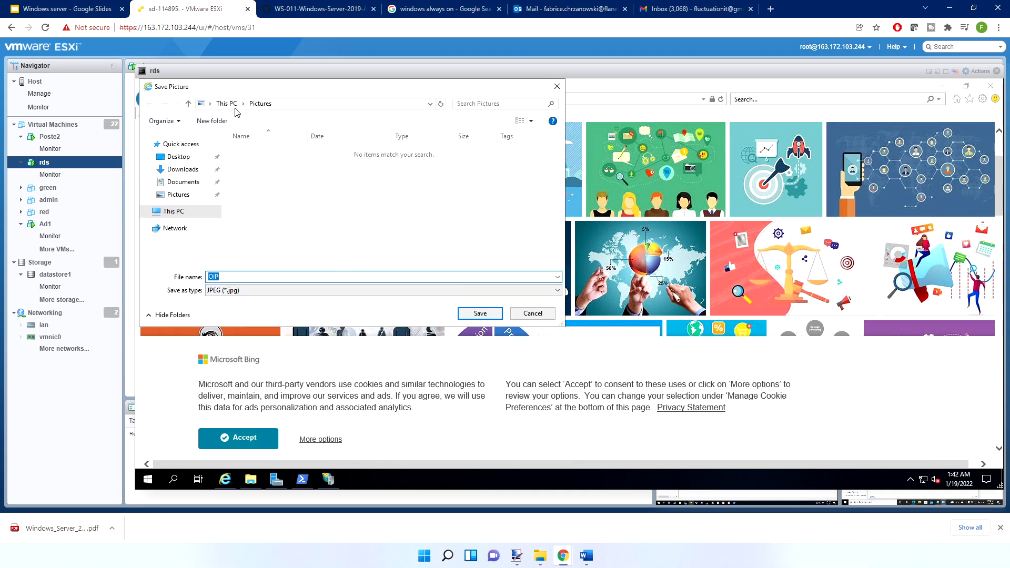
pyautogui.click(174, 211)
pyautogui.scroll(-3, 288, 240)
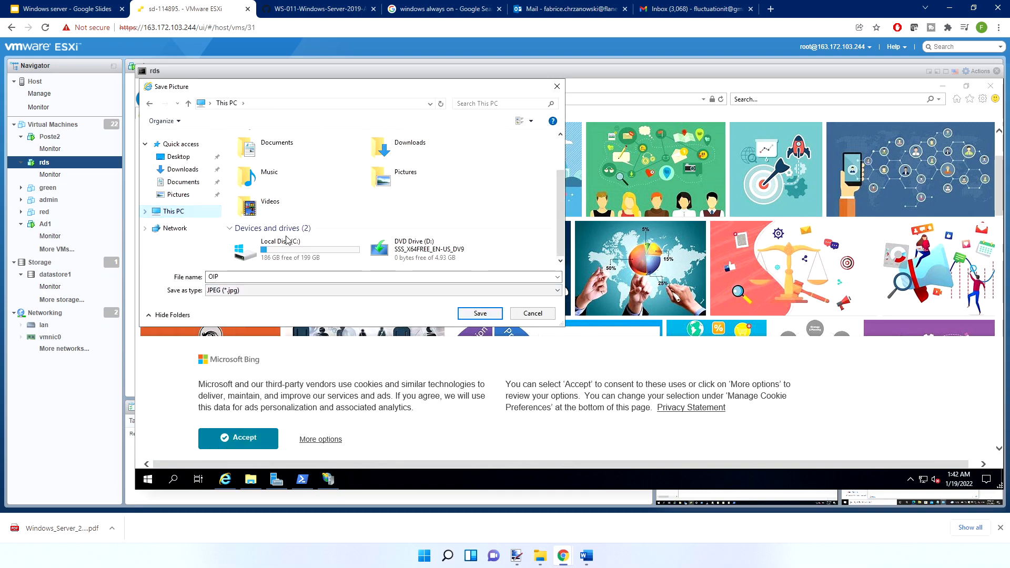
pyautogui.doubleClick(288, 243)
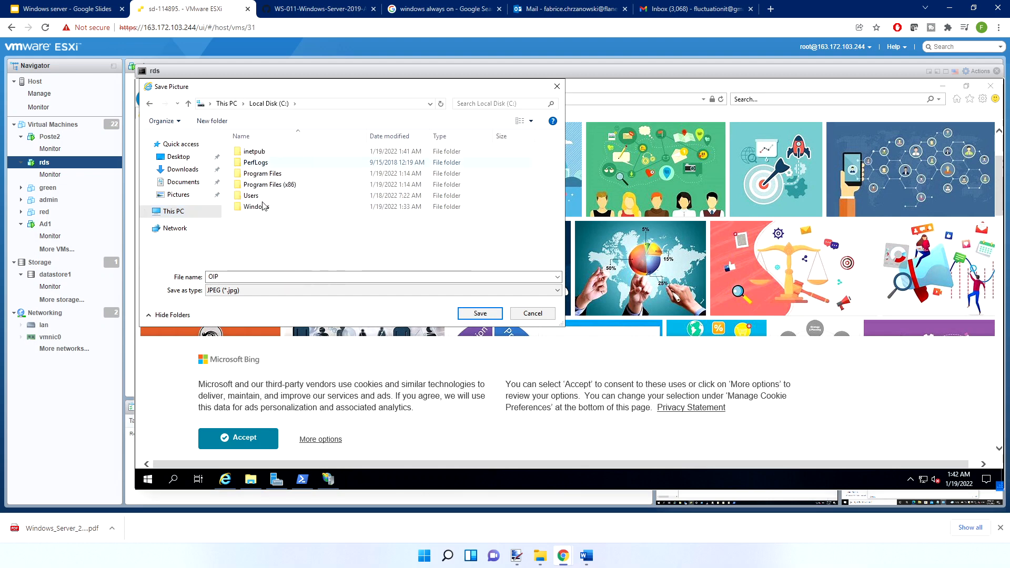
pyautogui.doubleClick(254, 151)
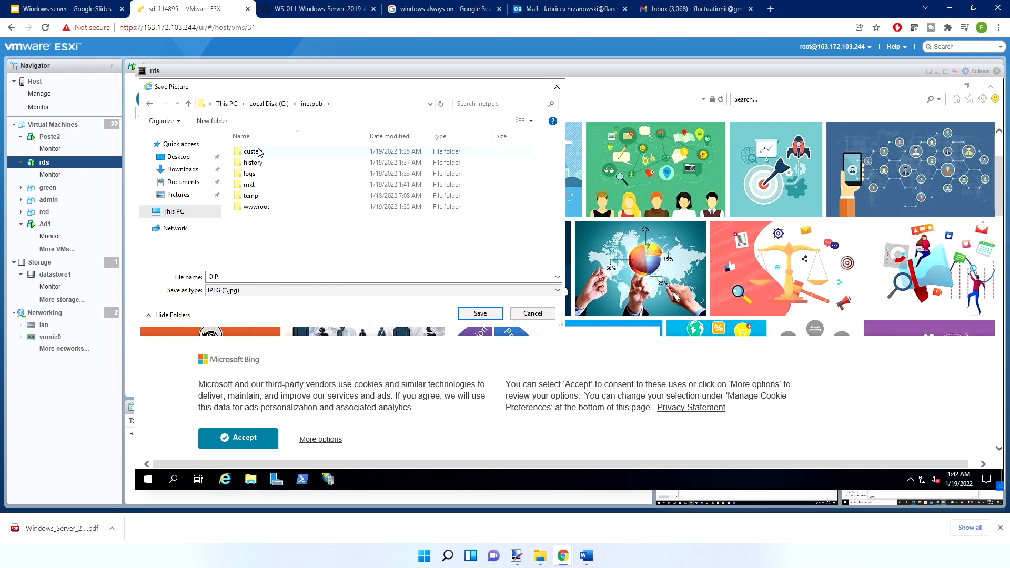
pyautogui.click(251, 186)
pyautogui.doubleClick(251, 187)
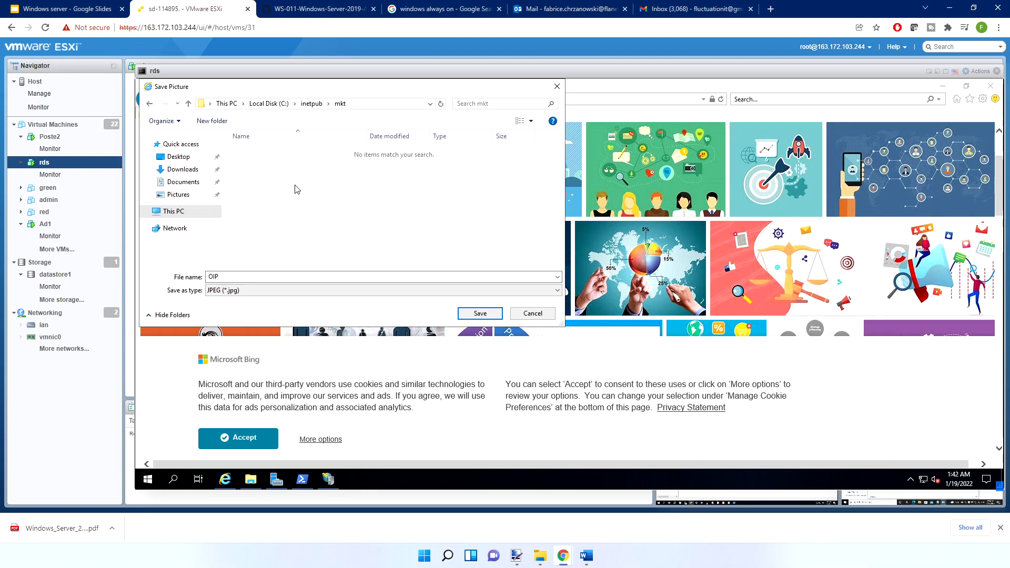
# Save the picture under the name mkt as a JPEG file
pyautogui.click(244, 290)
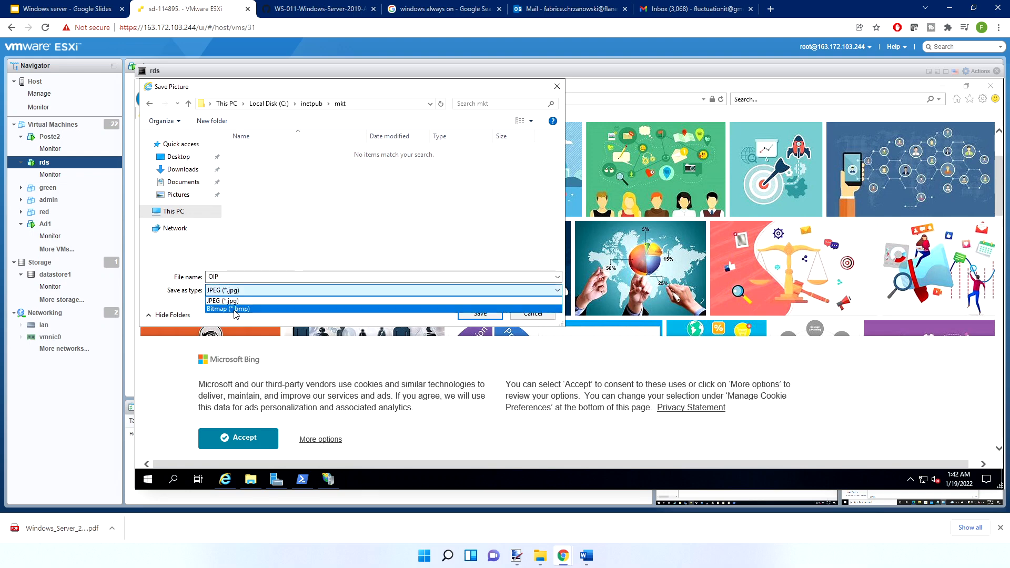
pyautogui.click(240, 300)
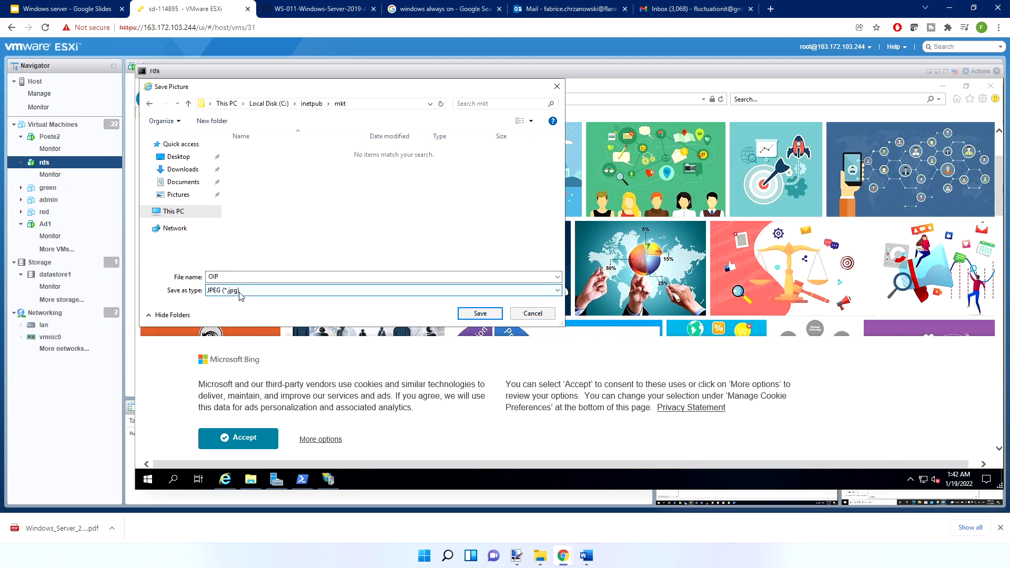
pyautogui.click(242, 276)
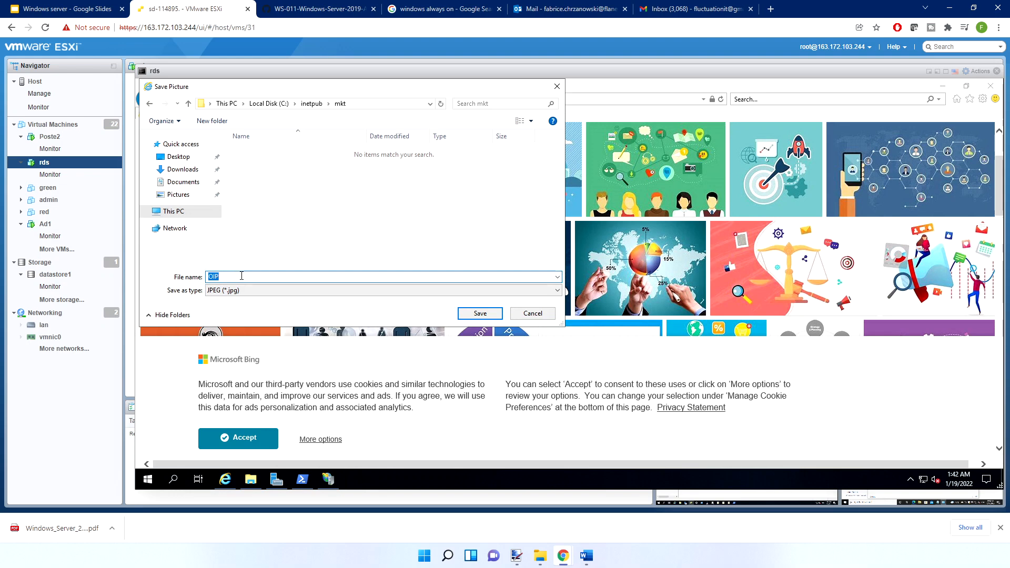
pyautogui.write('mkt')
pyautogui.click(479, 314)
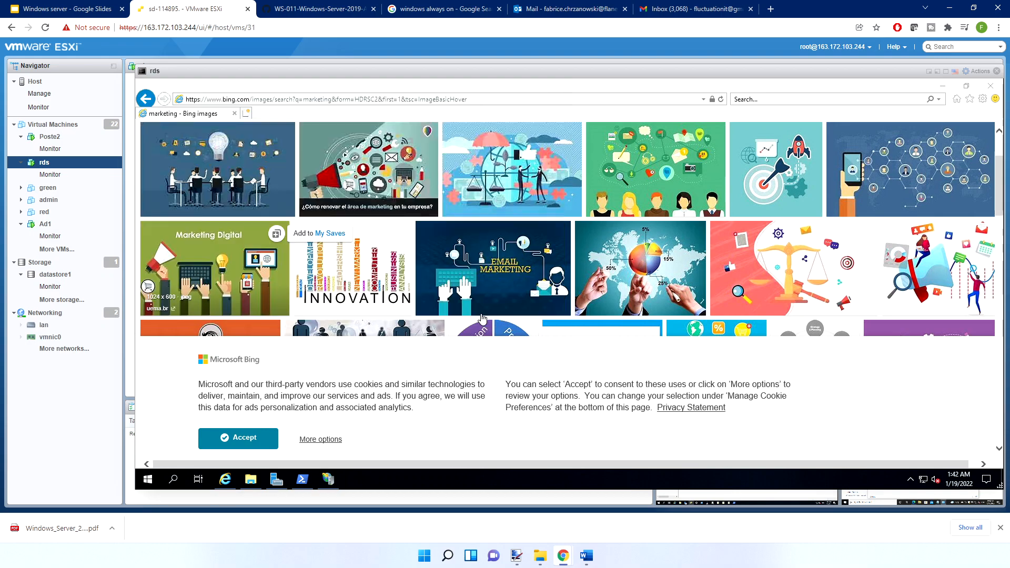
# Examine the page and image files in the mkt folder in File Explorer
pyautogui.click(251, 479)
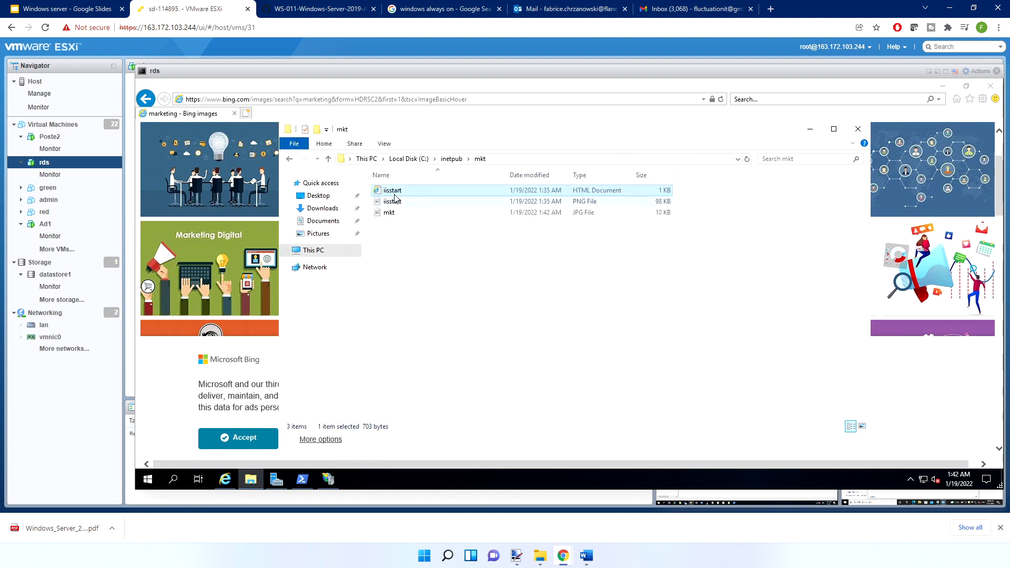
pyautogui.click(578, 203)
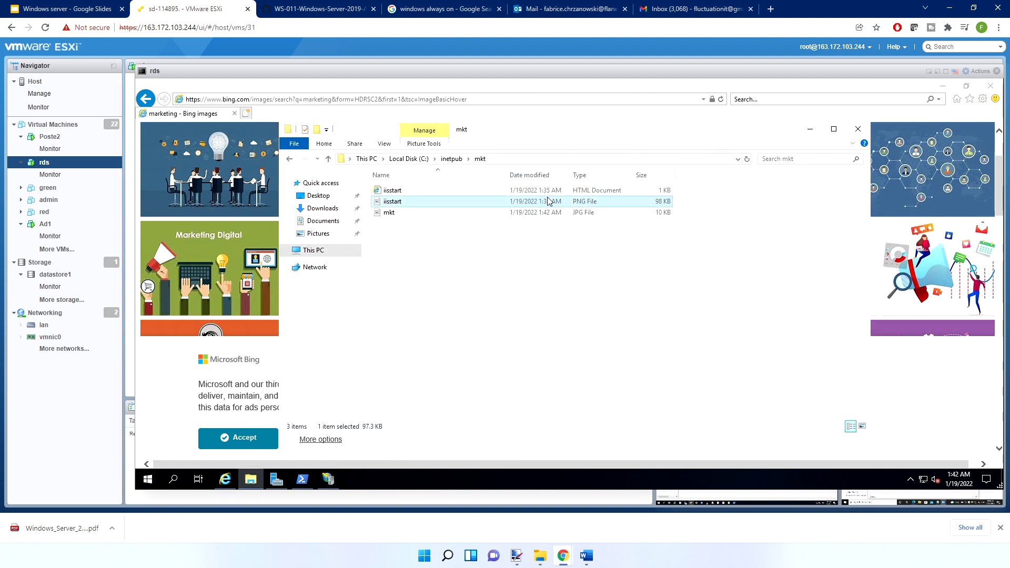
pyautogui.click(381, 214)
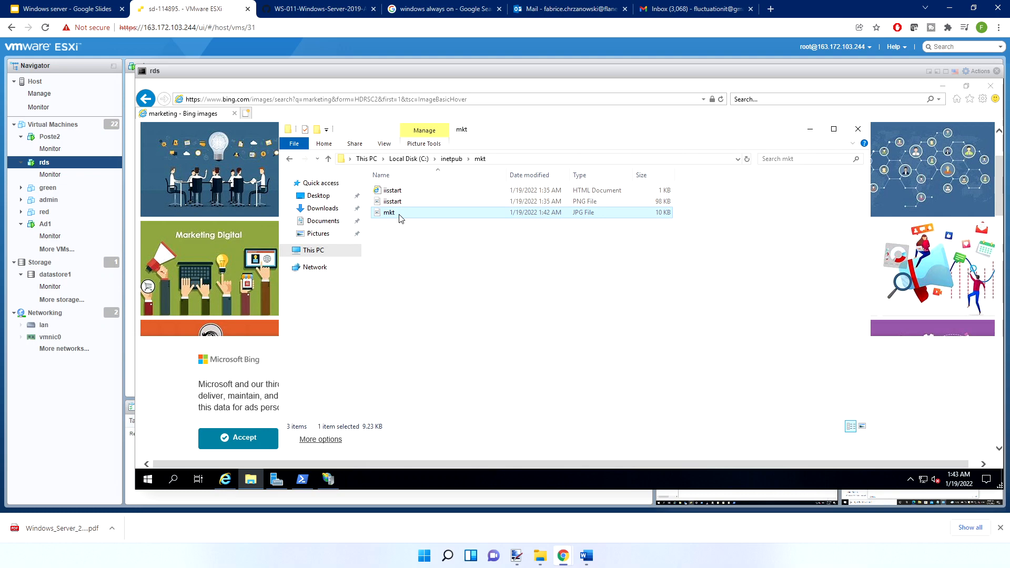
pyautogui.click(396, 193)
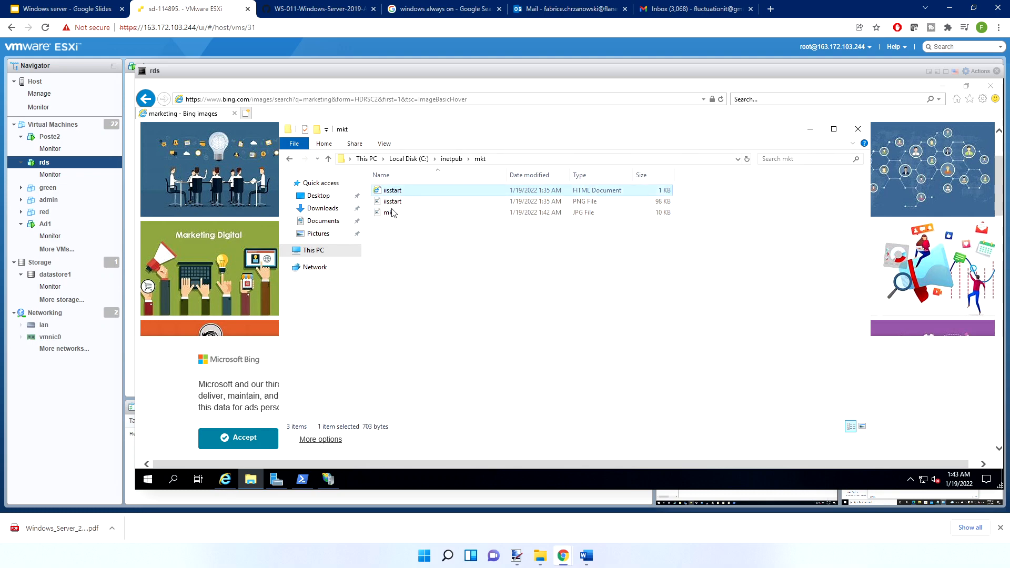
pyautogui.click(392, 213)
pyautogui.click(392, 189)
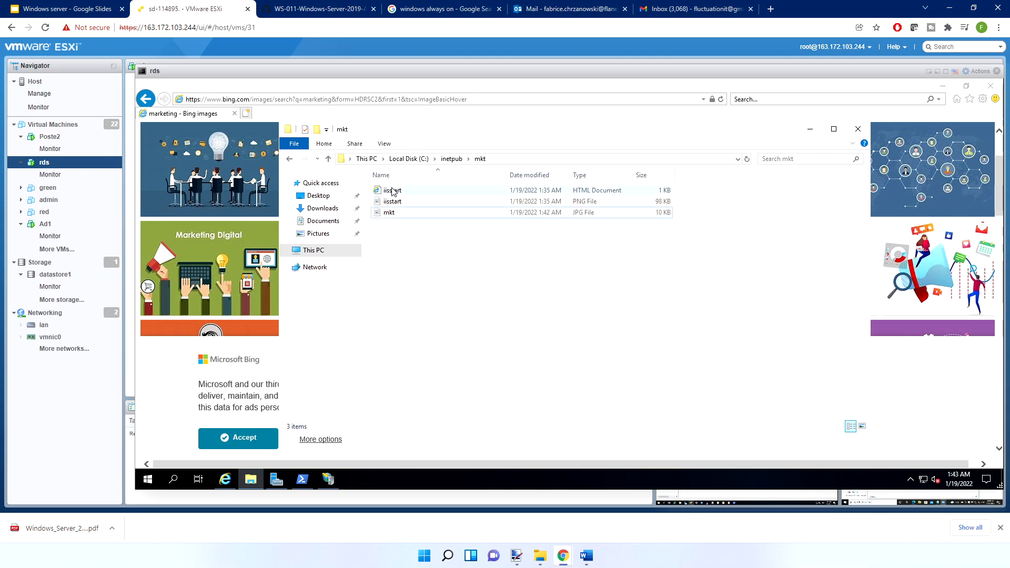
# Open the iisstart HTML document in Notepad without making Notepad the default app for .htm files
pyautogui.click(392, 191)
pyautogui.rightClick(391, 191)
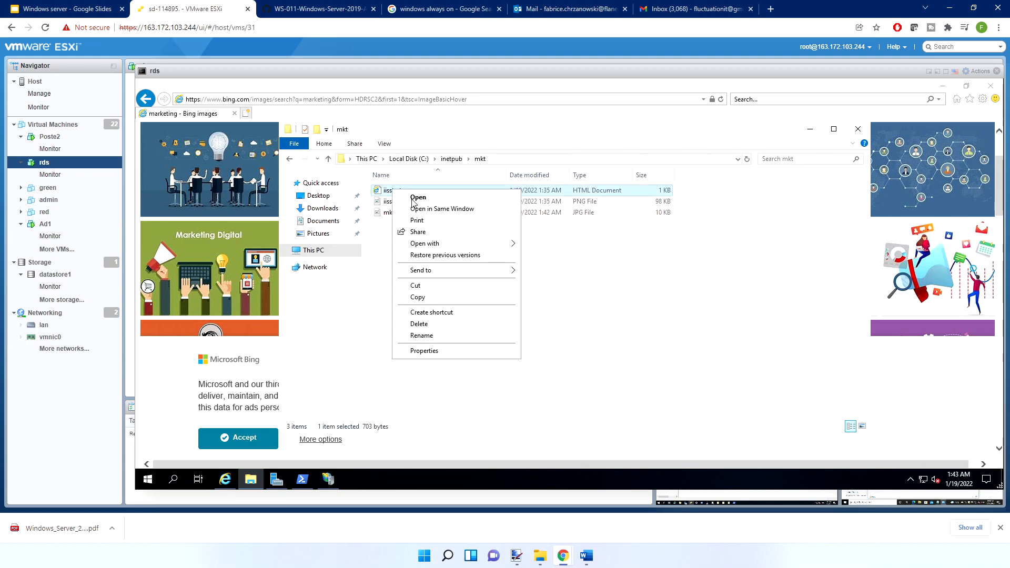
pyautogui.moveTo(472, 245)
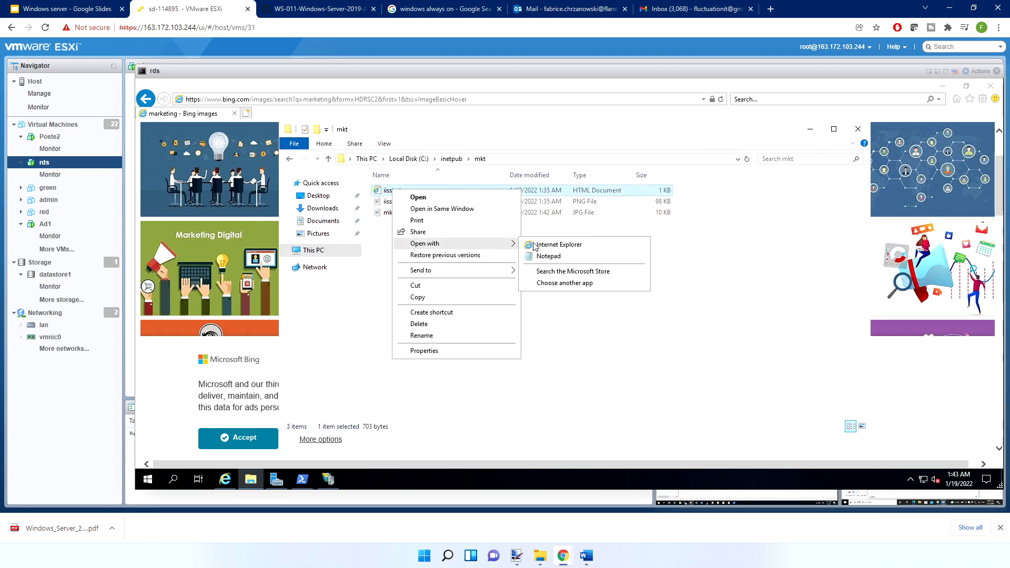
pyautogui.click(561, 283)
pyautogui.click(495, 261)
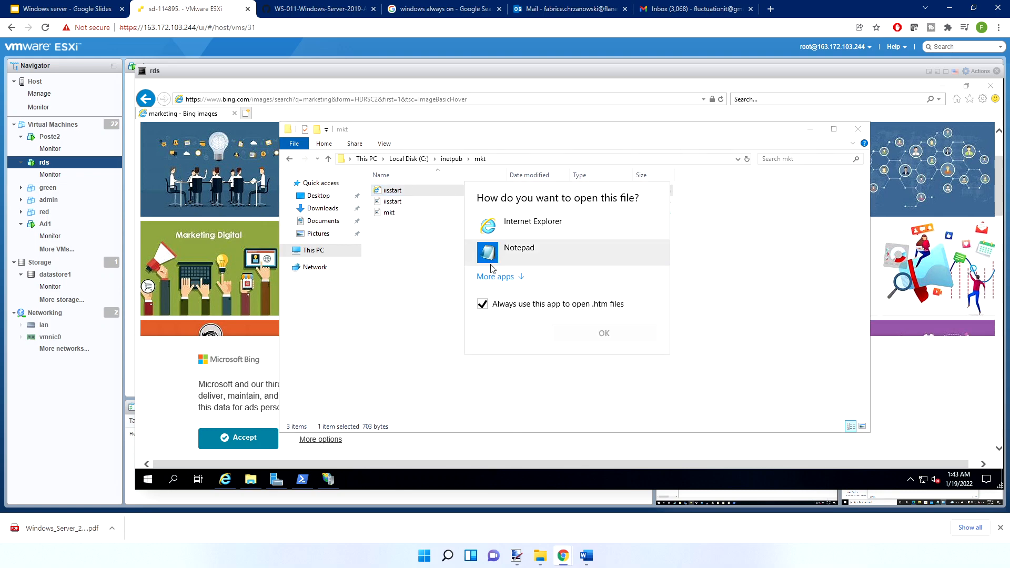
pyautogui.click(487, 309)
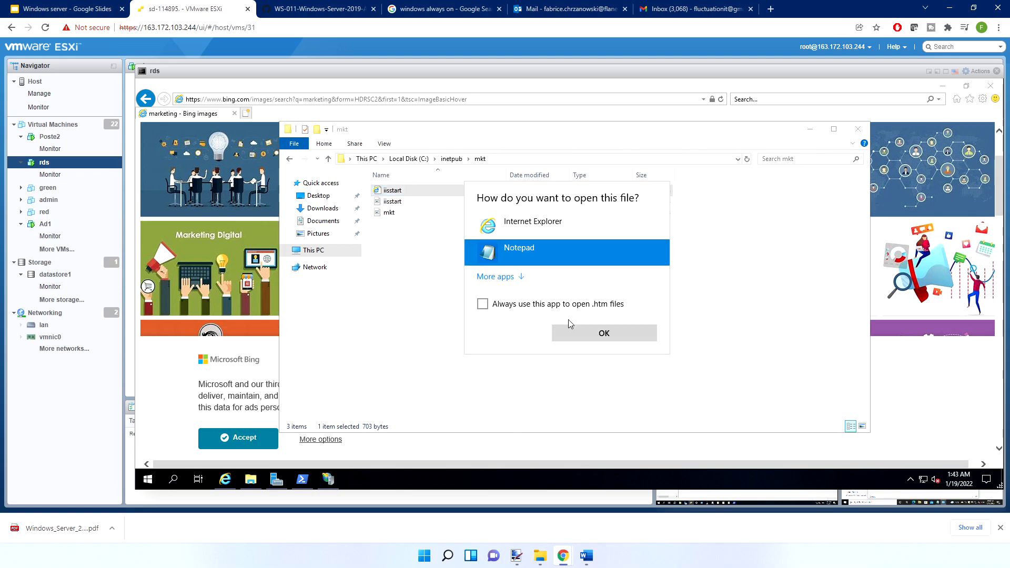
pyautogui.click(603, 334)
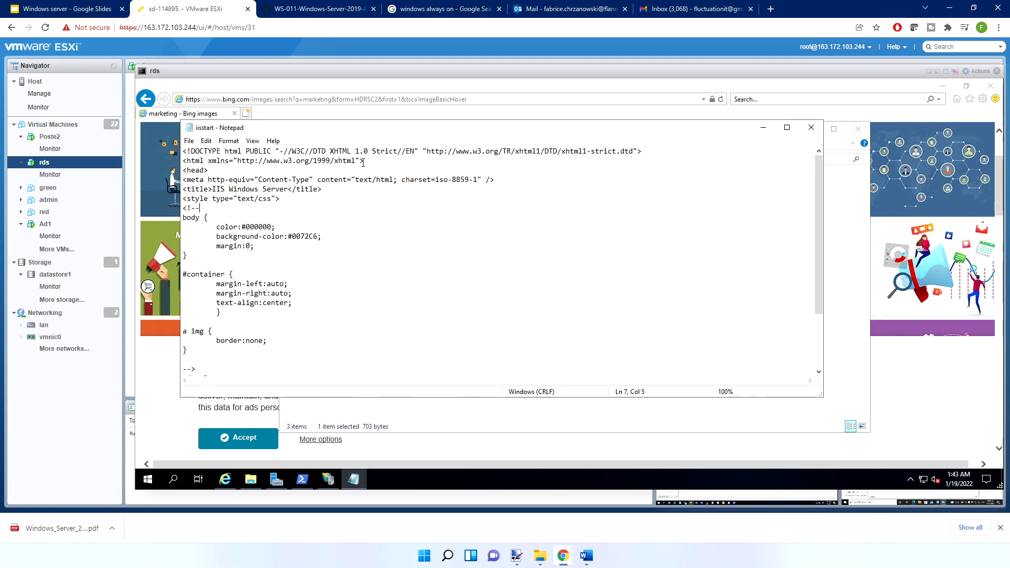
# Check the saved picture's file name and replace iisstart with mkt in the img source of the page code
pyautogui.scroll(-3, 341, 217)
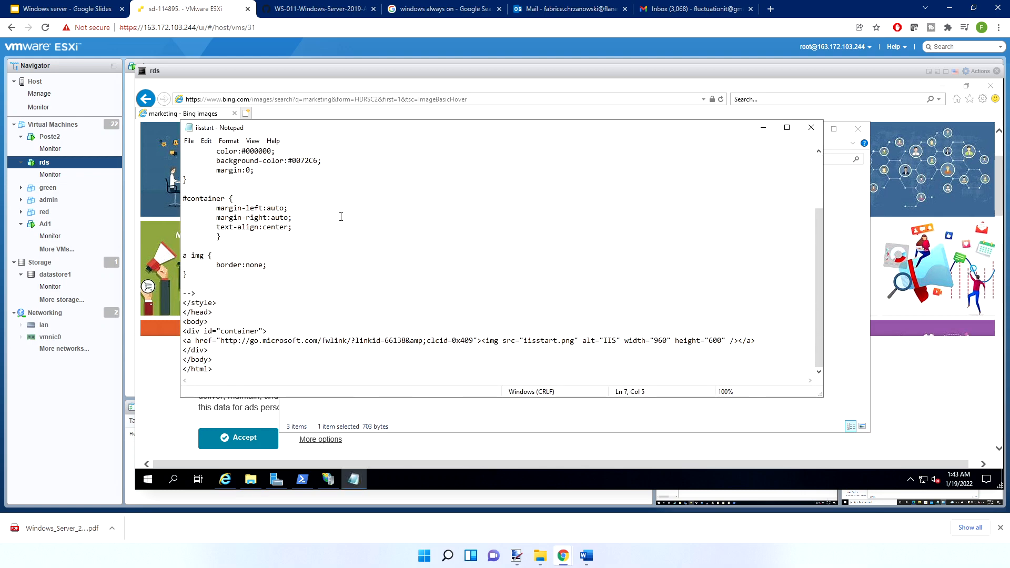
pyautogui.click(546, 341)
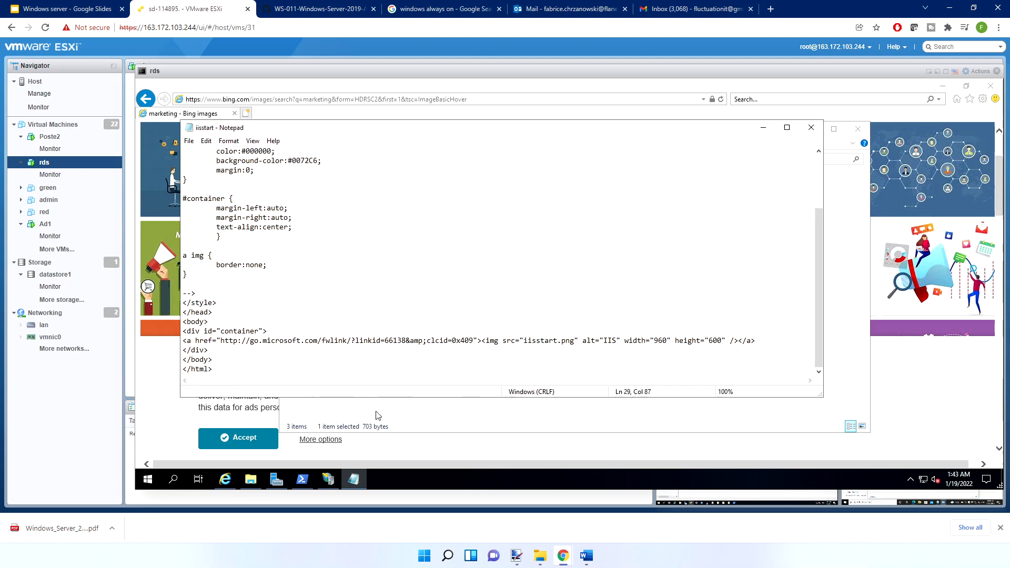
pyautogui.click(252, 480)
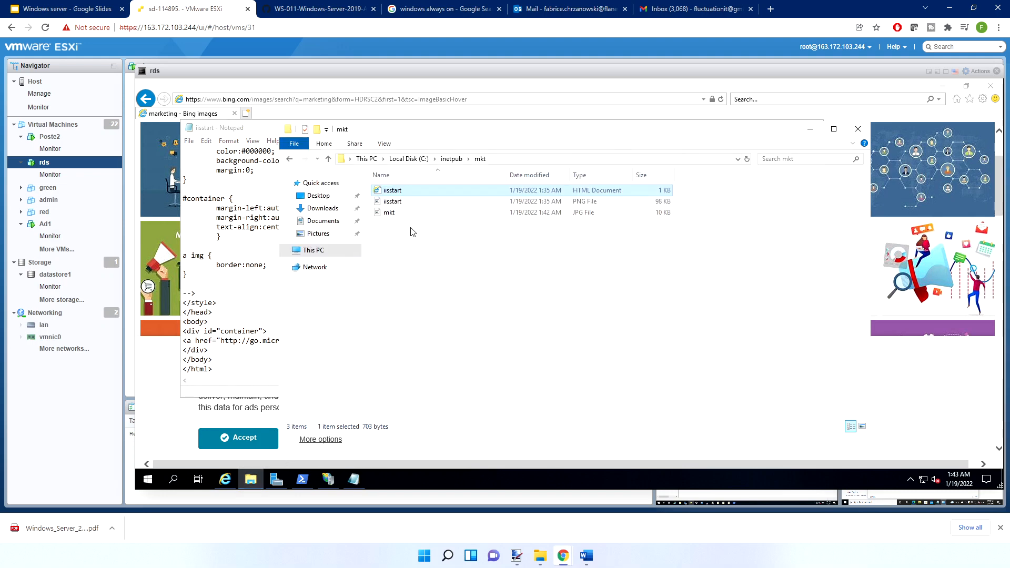
pyautogui.click(392, 213)
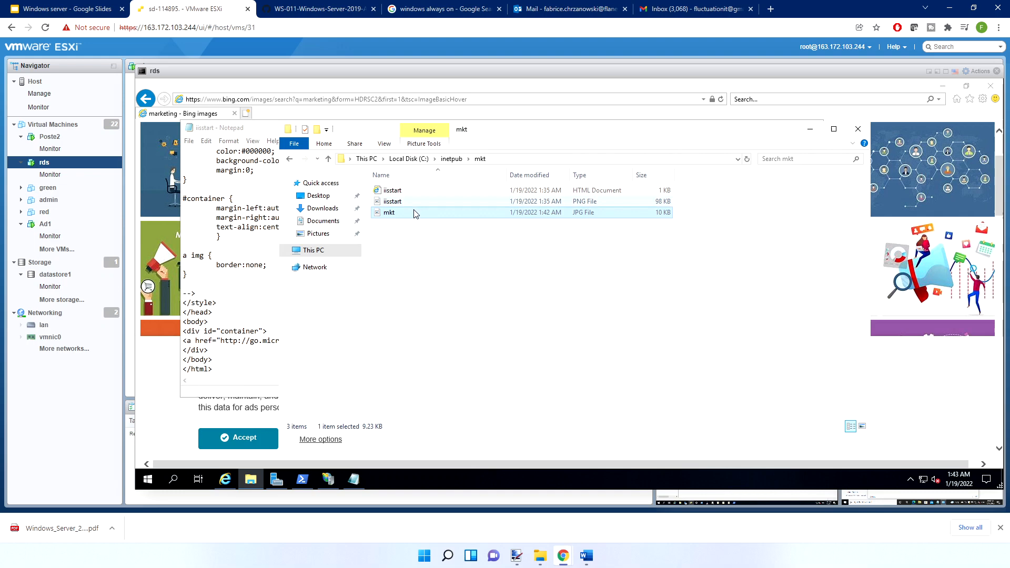
pyautogui.click(254, 294)
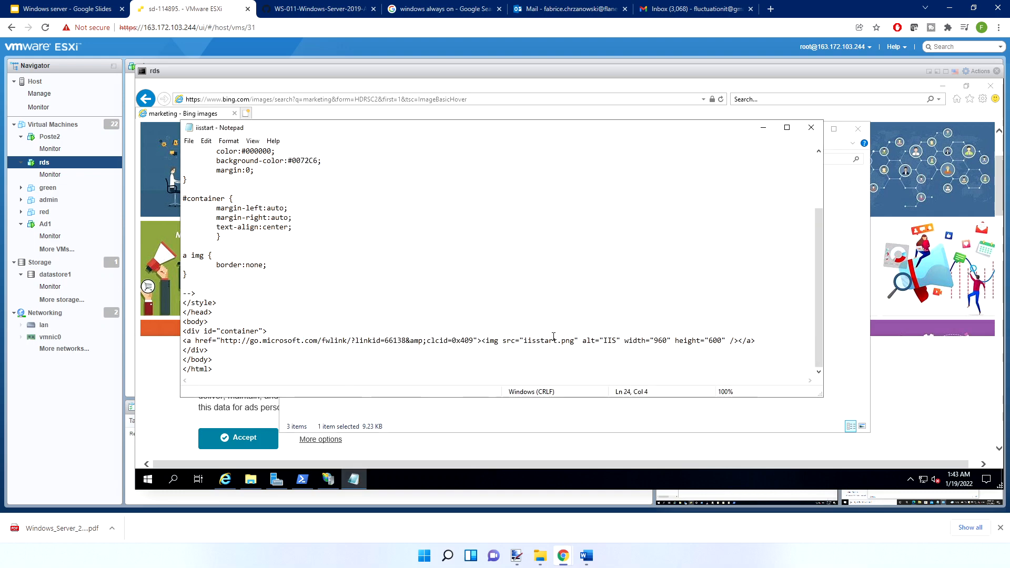
pyautogui.keyDown('shift'); pyautogui.click(526, 343); pyautogui.keyUp('shift')
pyautogui.write('mkt')
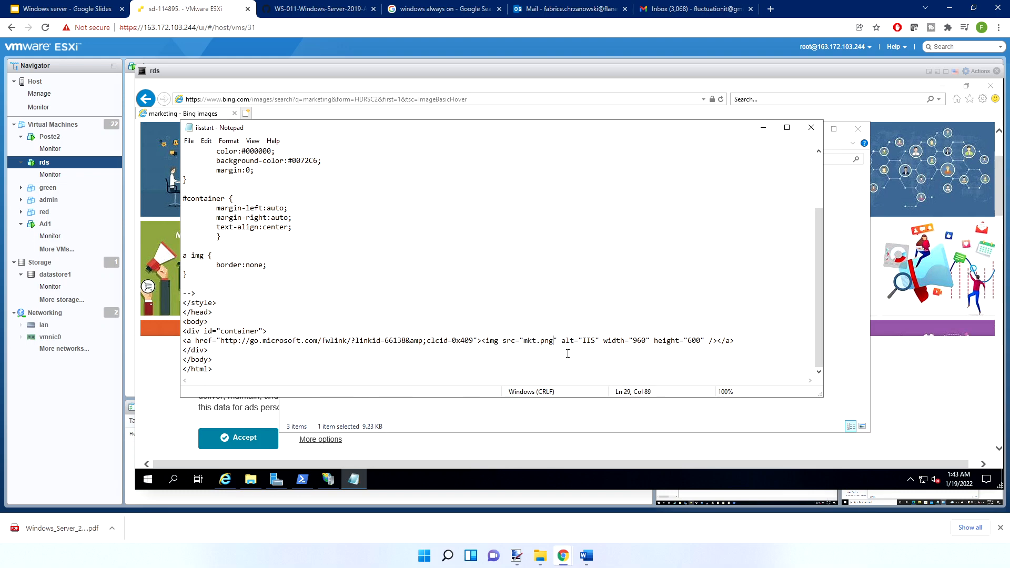
# Change the img source's file extension to jpg, save the page and close Notepad
pyautogui.press('BackSpace')
pyautogui.press('BackSpace')
pyautogui.press('BackSpace')
pyautogui.write('jpg')
pyautogui.click(811, 128)
pyautogui.click(811, 129)
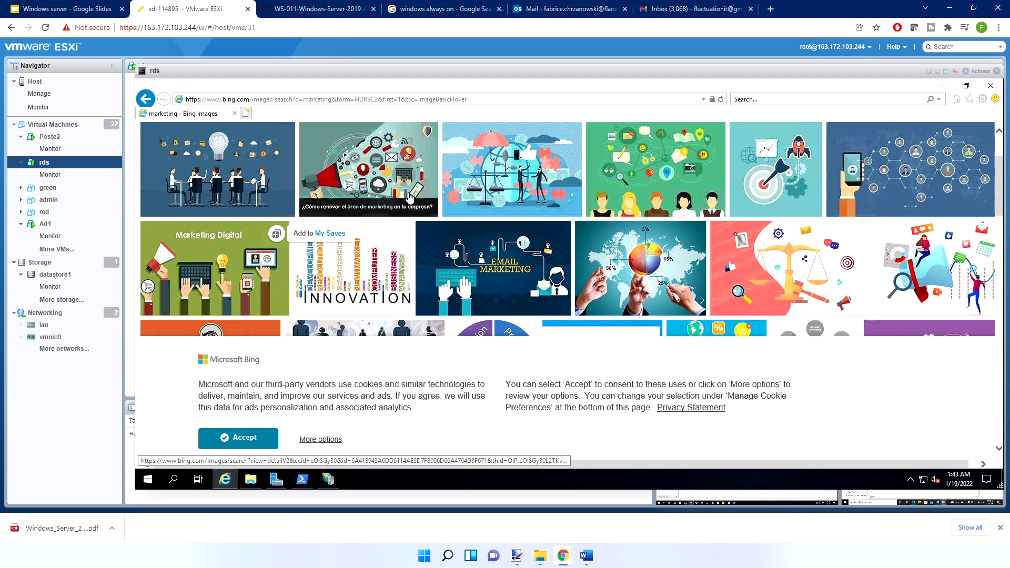
# Preview the edited iisstart page from the mkt folder in Internet Explorer and close all browser tabs
pyautogui.click(253, 480)
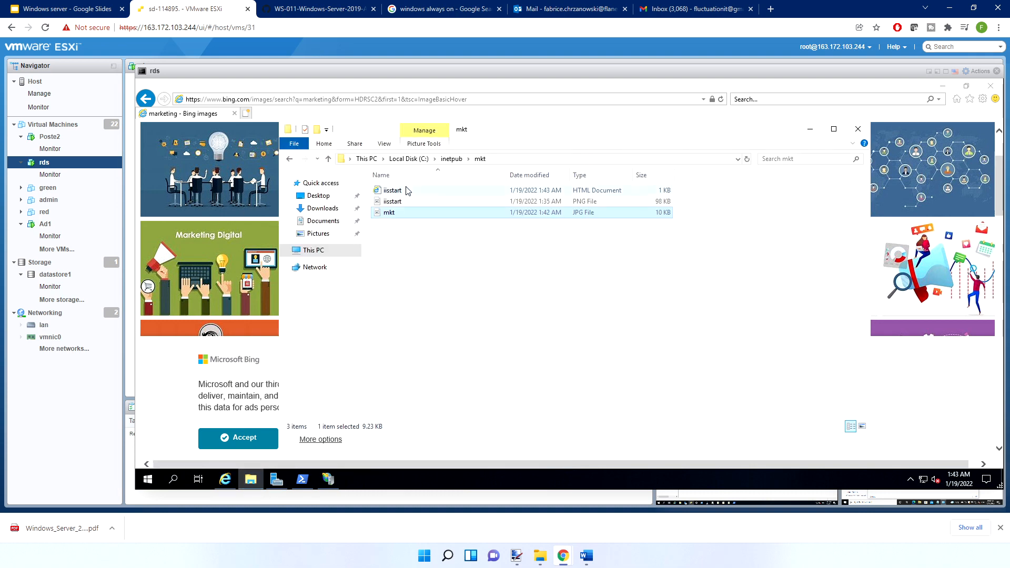
pyautogui.doubleClick(407, 190)
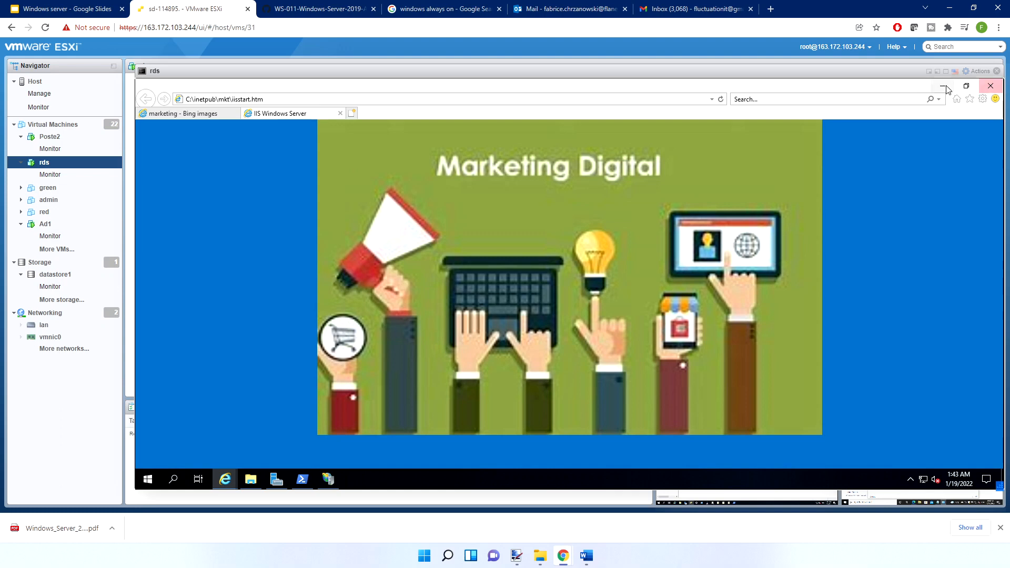
pyautogui.click(991, 86)
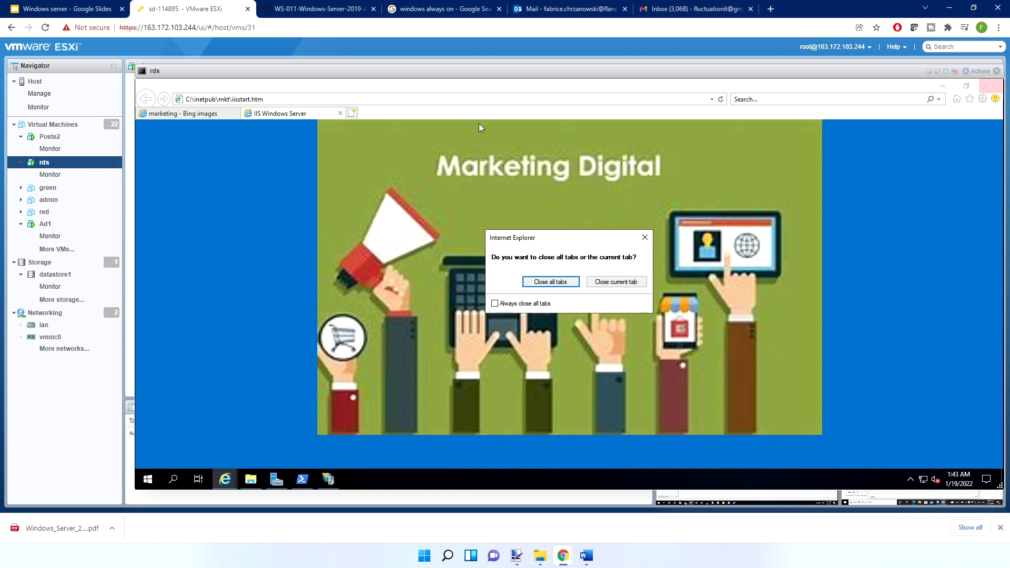
pyautogui.click(551, 281)
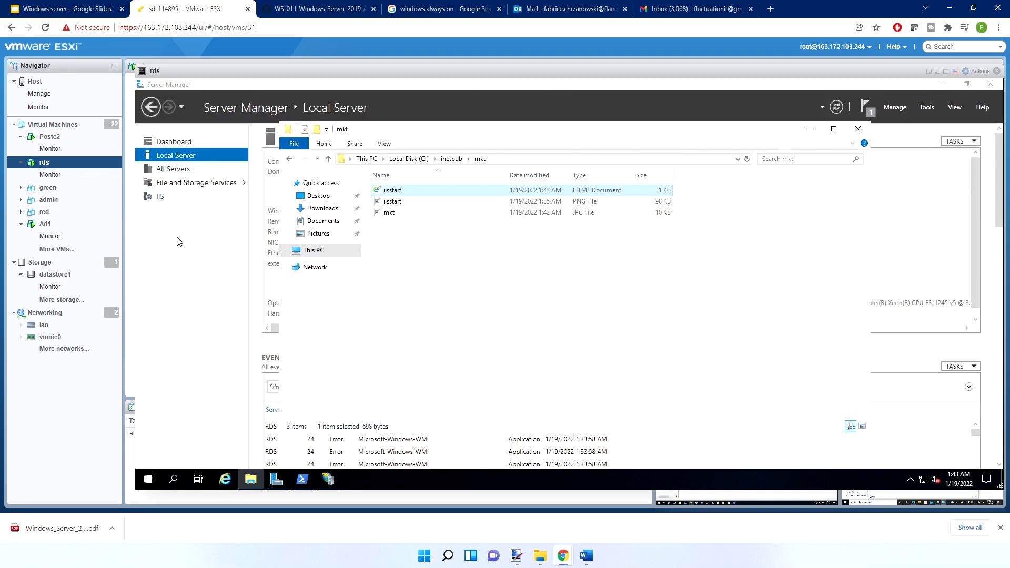
# Check the mkt site's bindings in IIS Manager and close them without changes
pyautogui.click(328, 479)
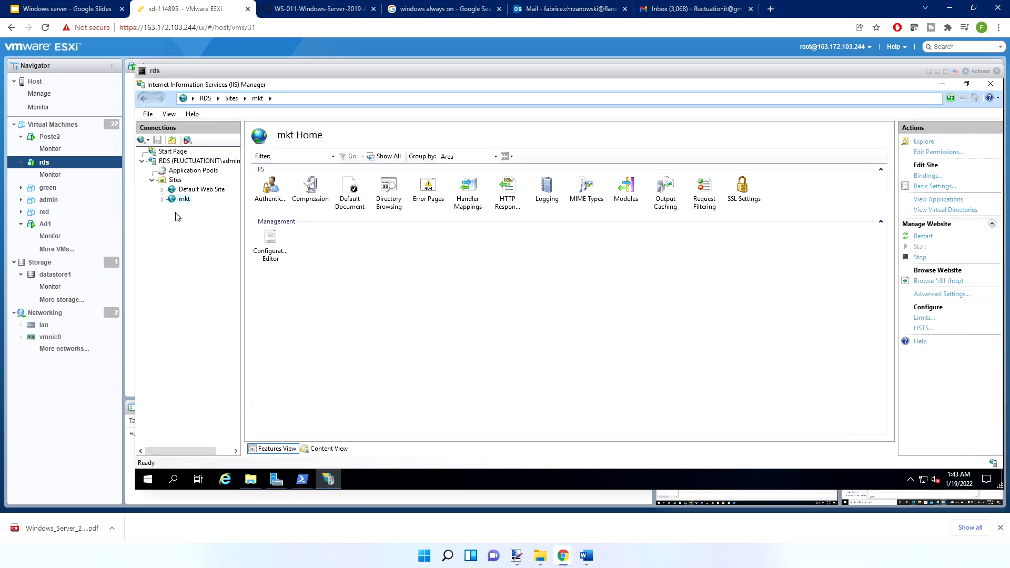
pyautogui.click(920, 175)
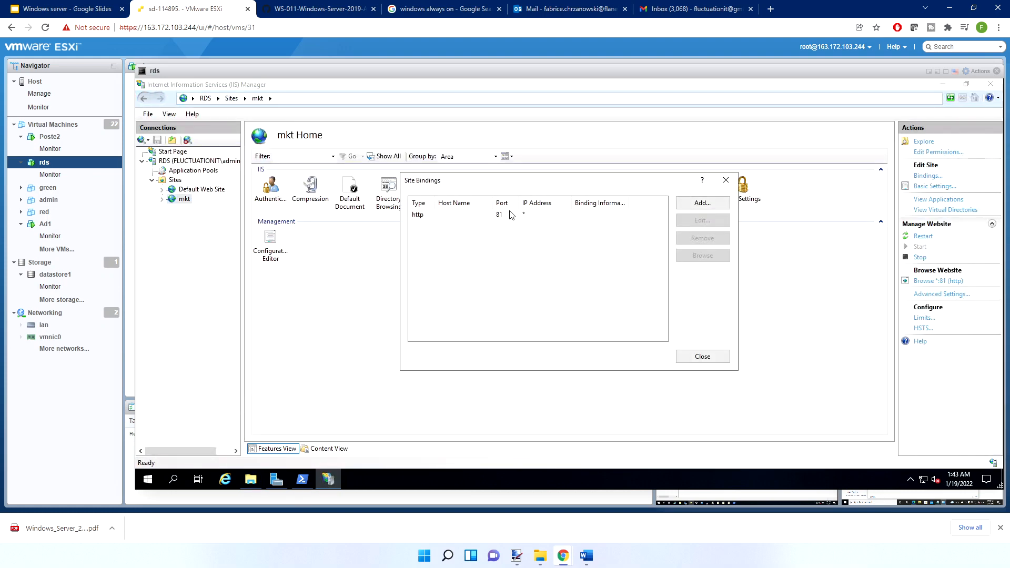
pyautogui.press('Escape')
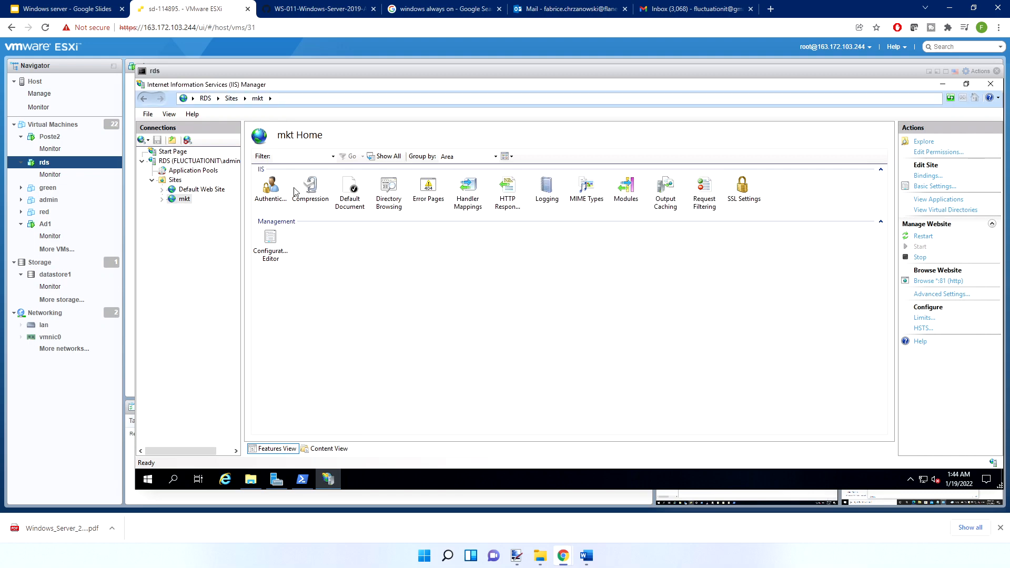
# Try to open localhost:81 in Internet Explorer without the http prefix
pyautogui.click(224, 479)
pyautogui.click(284, 99)
pyautogui.write('lo')
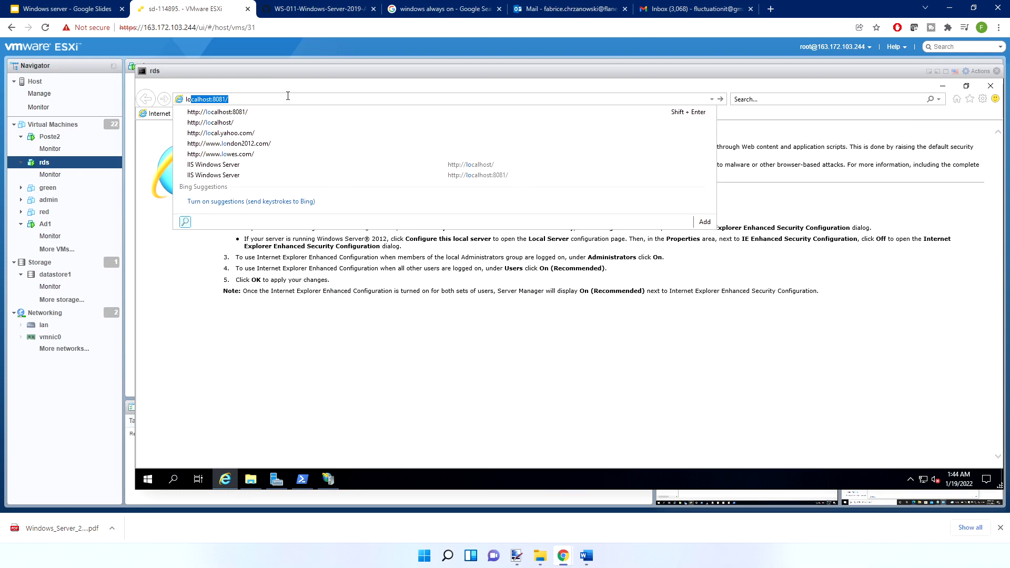
pyautogui.write('calhost:8081')
pyautogui.press('Return')
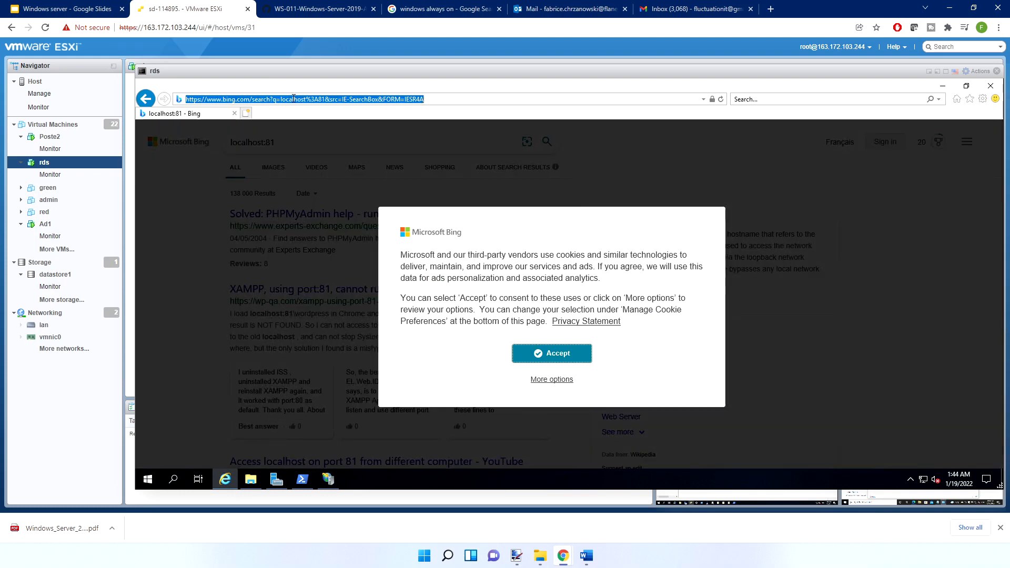
pyautogui.write('http')
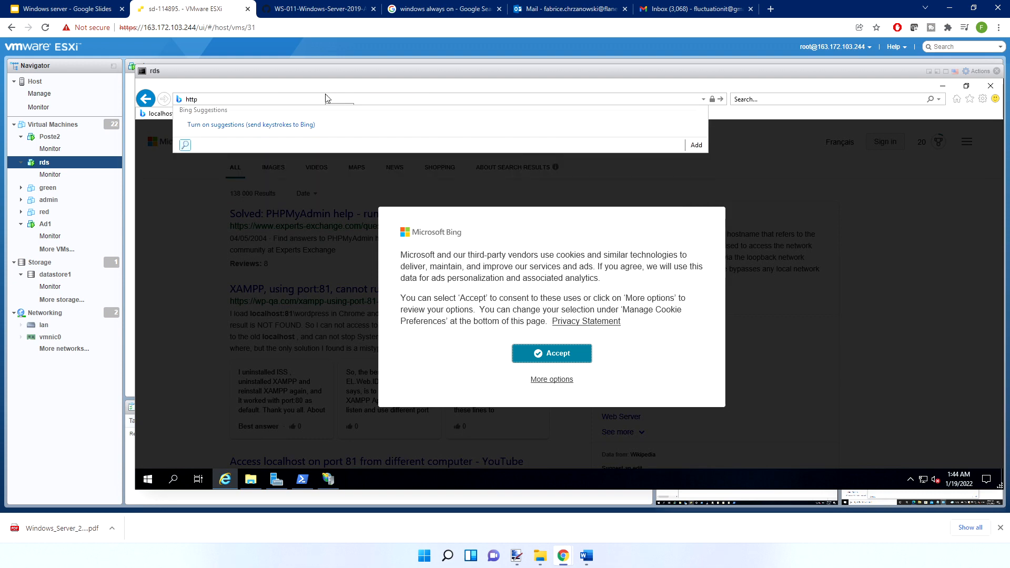
pyautogui.write('://localhost')
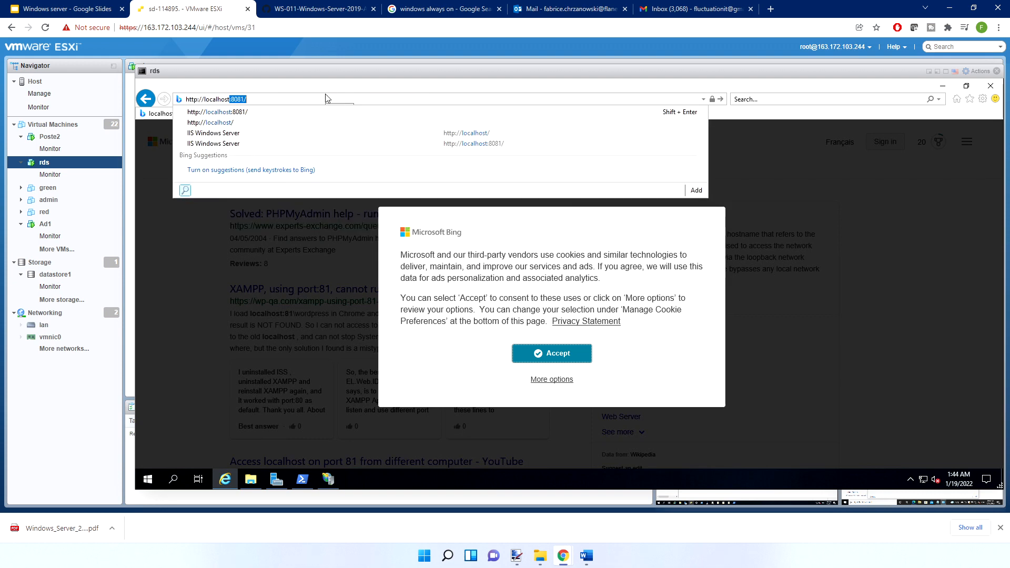
pyautogui.write(':')
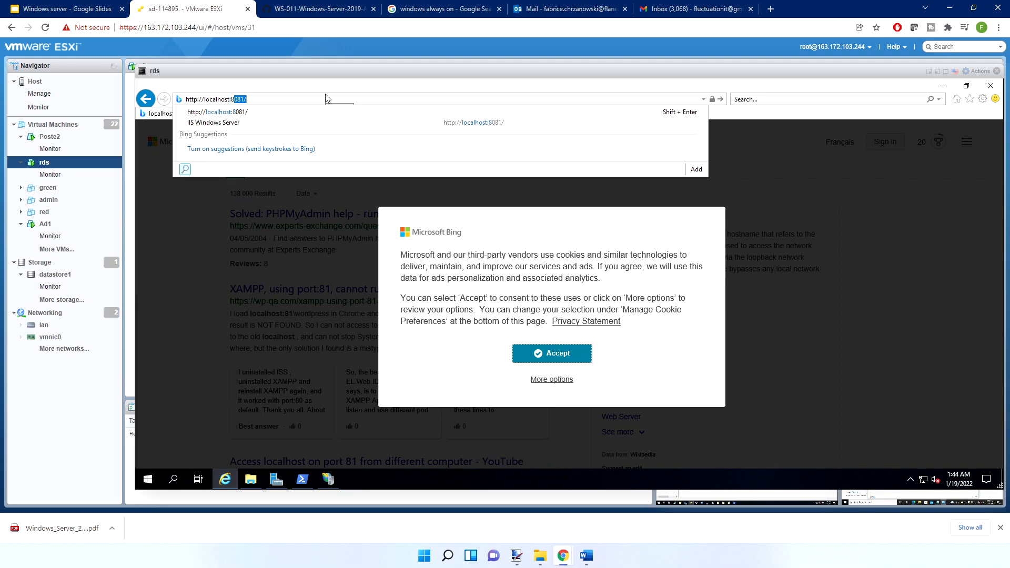
pyautogui.write('81')
pyautogui.press('Return')
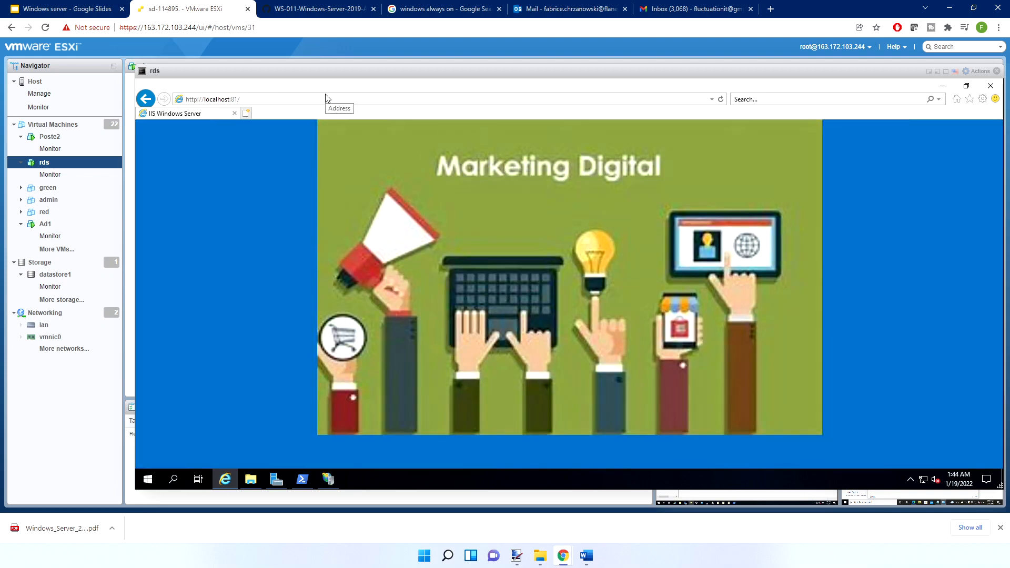
# View Default Web Site and mkt in IIS Manager, briefly bring back the browser page, and return to mkt's home
pyautogui.click(943, 86)
pyautogui.click(198, 190)
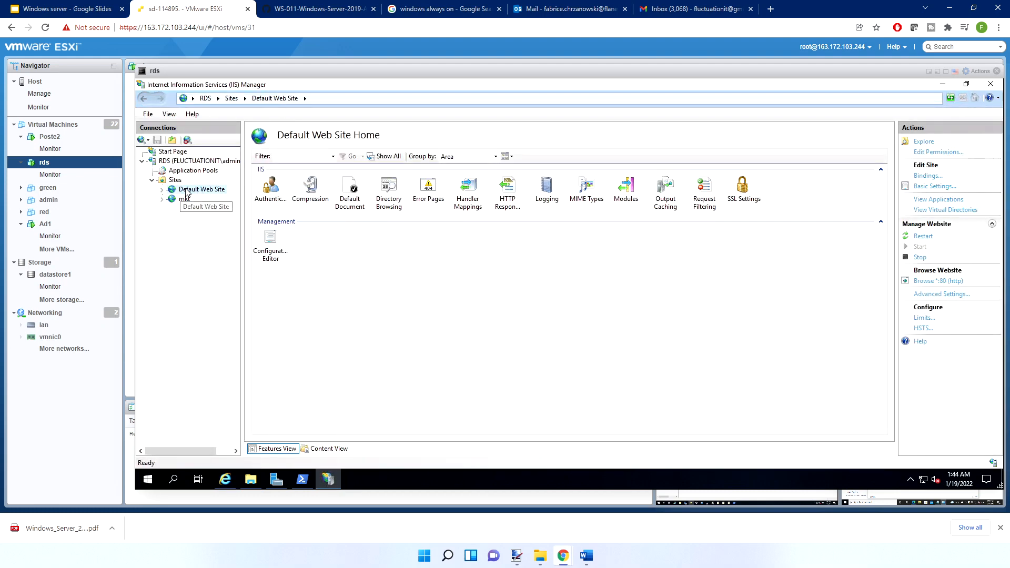
pyautogui.click(185, 198)
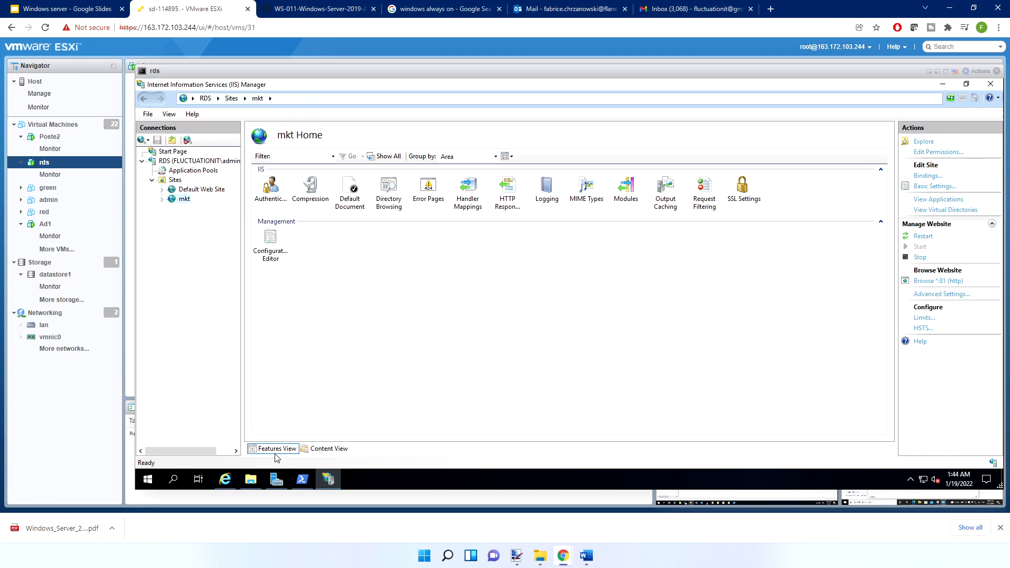
pyautogui.click(225, 479)
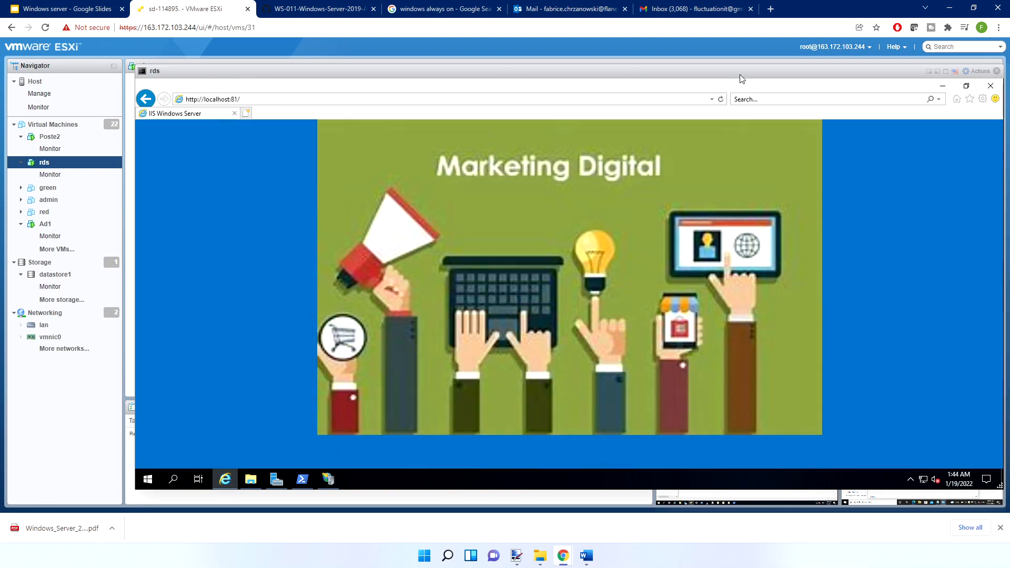
pyautogui.click(941, 86)
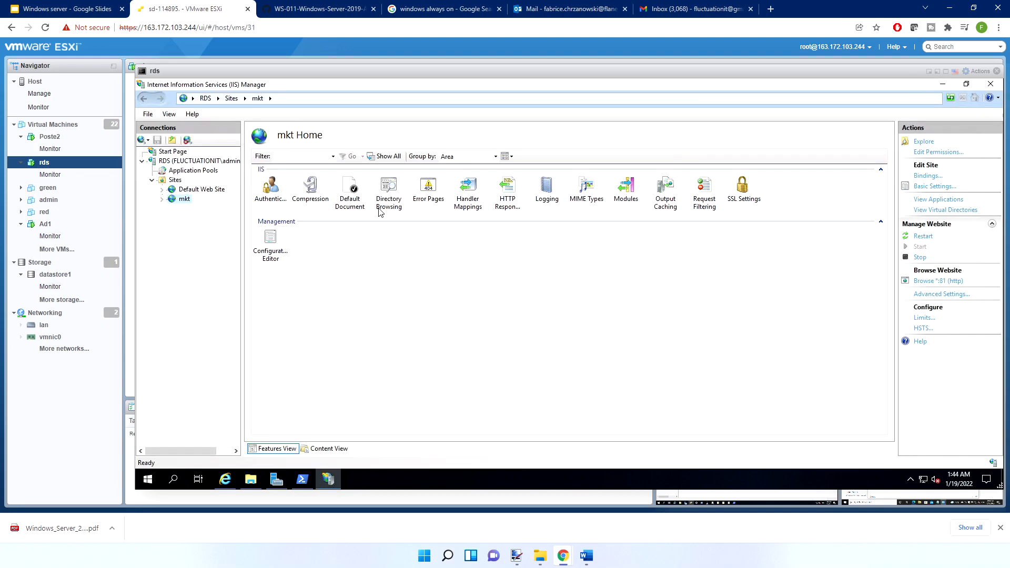
# Edit the mkt site's http binding to port 80 with host name mkt.fluctuationit.lab and close the bindings
pyautogui.click(927, 177)
pyautogui.doubleClick(435, 215)
pyautogui.click(632, 201)
pyautogui.press('BackSpace')
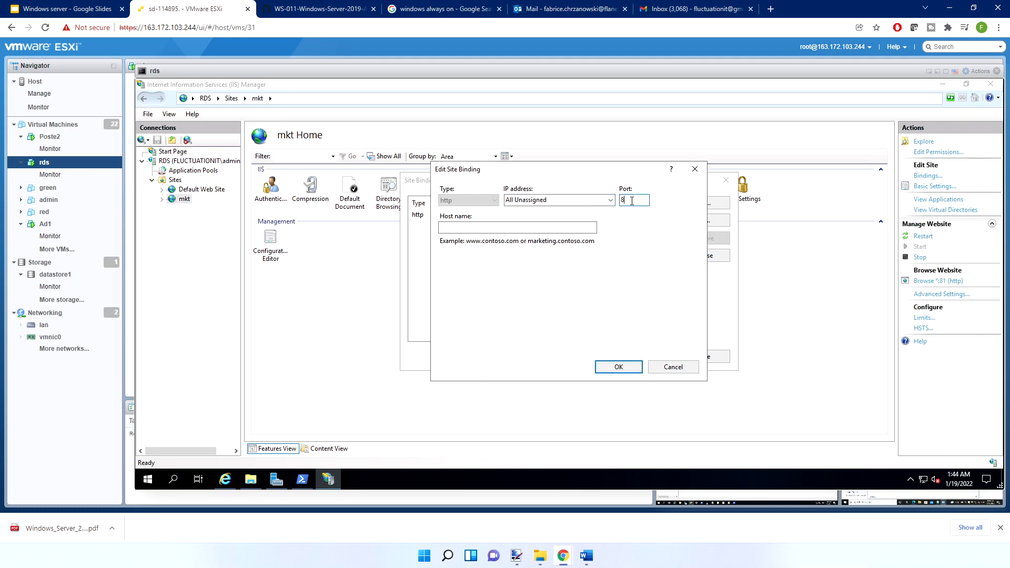
pyautogui.click(488, 229)
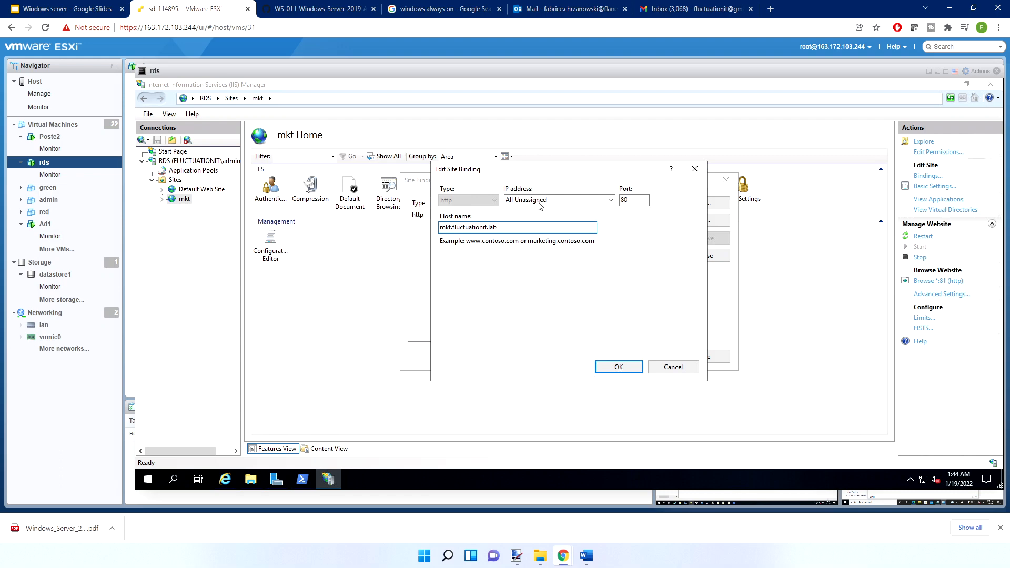
pyautogui.moveTo(454, 227)
pyautogui.mouseDown()
pyautogui.moveTo(464, 227)
pyautogui.moveTo(435, 227)
pyautogui.mouseUp()
pyautogui.click(464, 227)
pyautogui.click(502, 229)
pyautogui.click(616, 365)
pyautogui.click(705, 356)
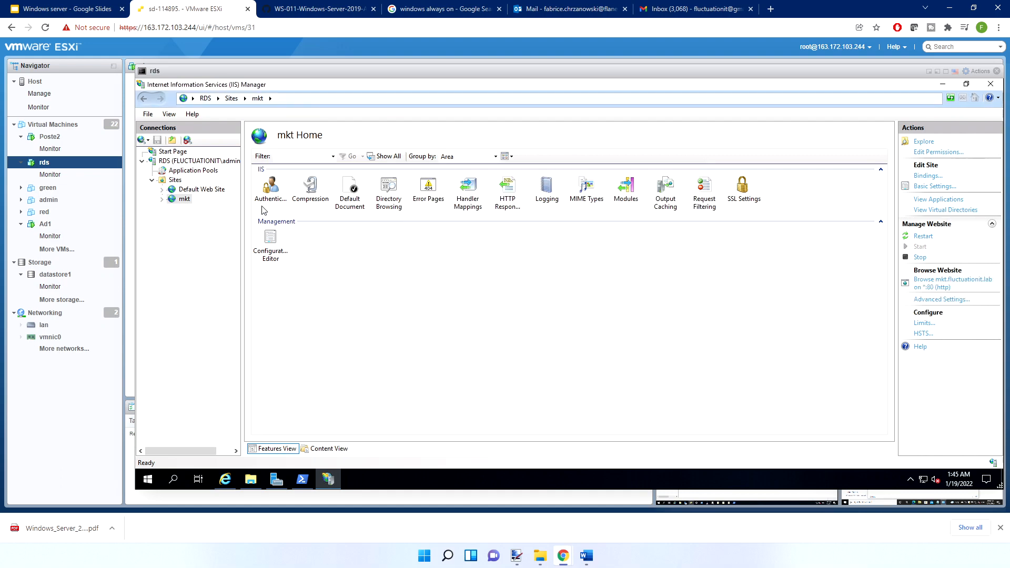
# Review the bindings of Default Web Site and of mkt without changing them
pyautogui.click(194, 190)
pyautogui.click(927, 175)
pyautogui.press('Escape')
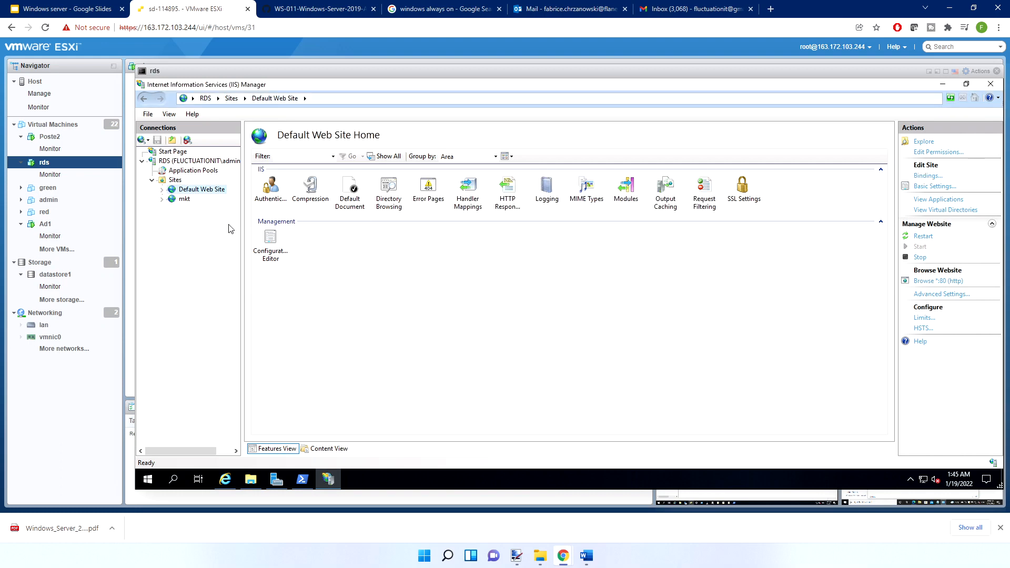
pyautogui.click(185, 201)
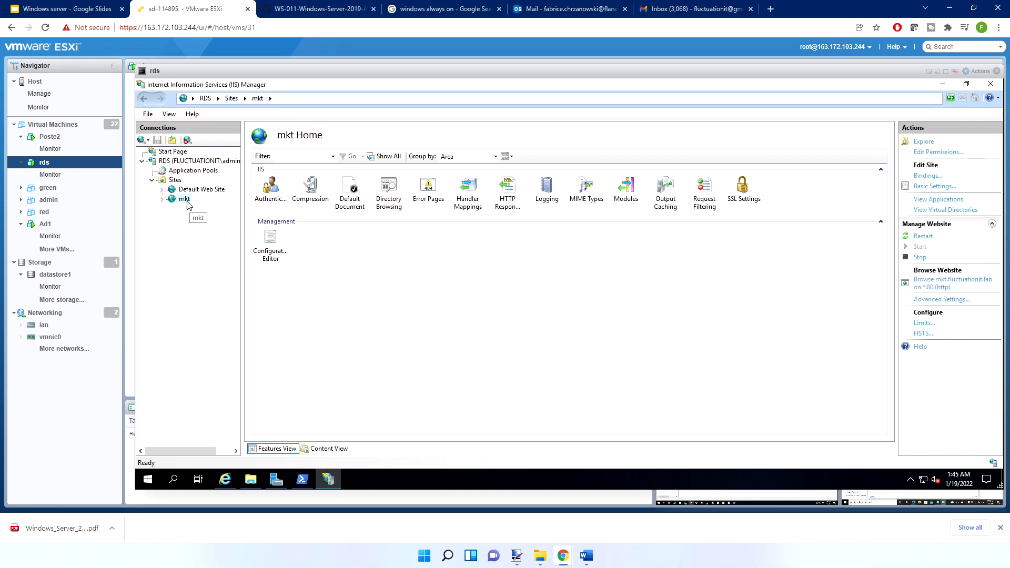
pyautogui.click(927, 176)
pyautogui.press('Escape')
# Stop the mkt website and start it again
pyautogui.rightClick(184, 200)
pyautogui.moveTo(237, 272)
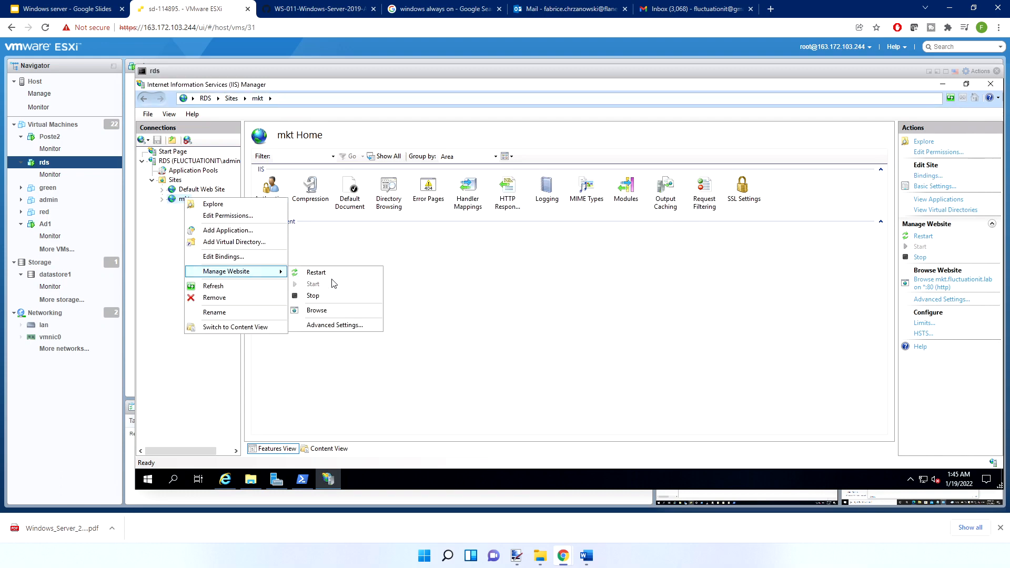
pyautogui.click(316, 296)
pyautogui.rightClick(187, 203)
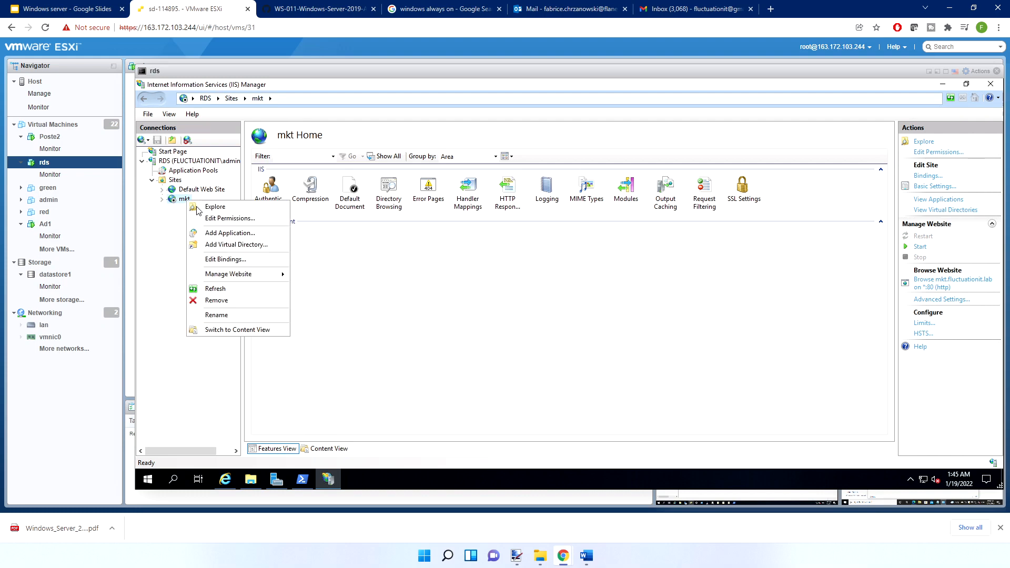
pyautogui.moveTo(256, 275)
pyautogui.click(313, 287)
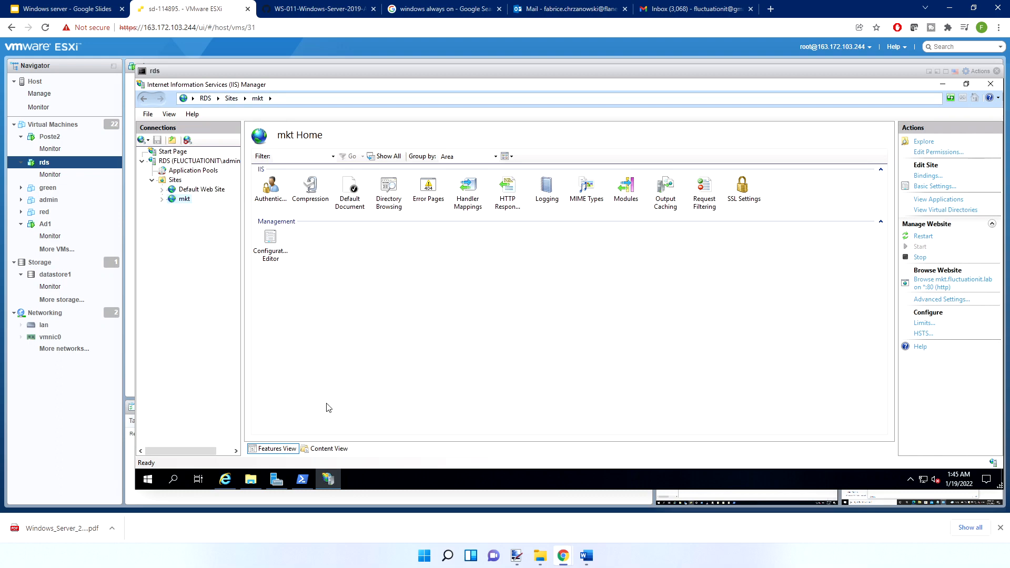
# Inspect the host name in mkt's http binding and close the dialogs without changes
pyautogui.click(927, 176)
pyautogui.doubleClick(450, 214)
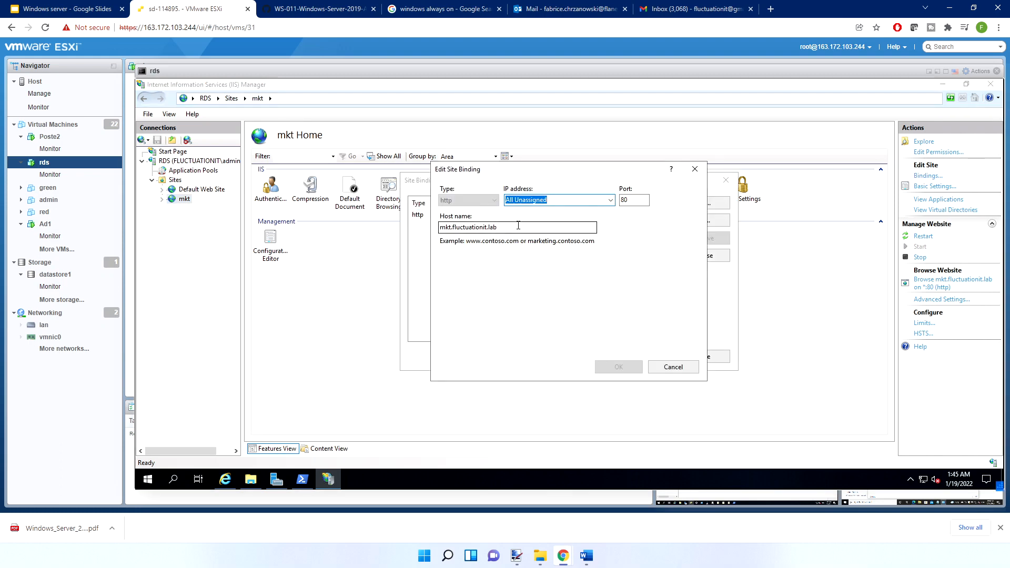
pyautogui.click(516, 226)
pyautogui.moveTo(450, 227); pyautogui.dragTo(435, 228)
pyautogui.press('Escape')
pyautogui.press('Escape')
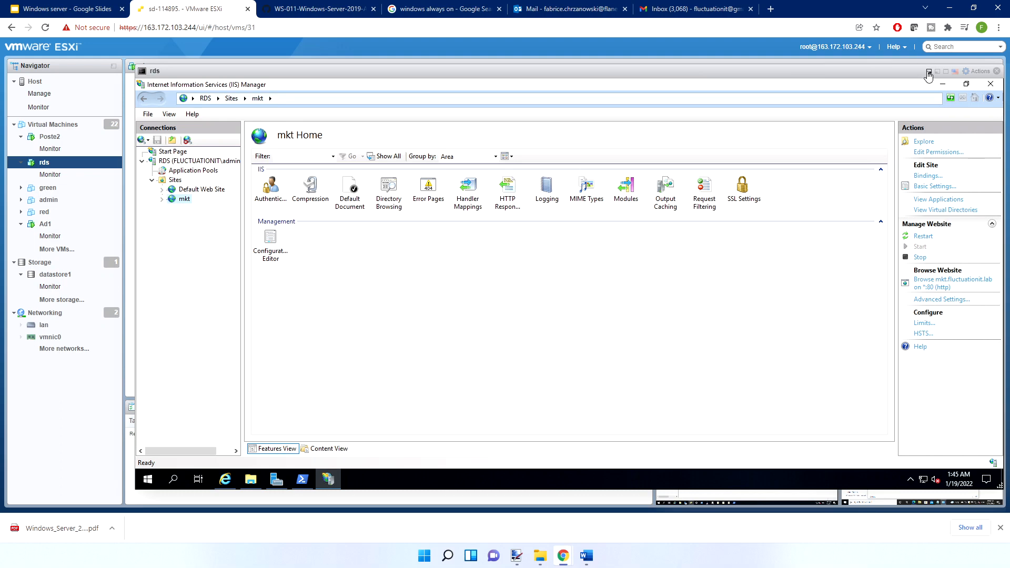
# Run ipconfig in PowerShell on rds and examine the IPv4 addresses of both Ethernet adapters
pyautogui.click(300, 480)
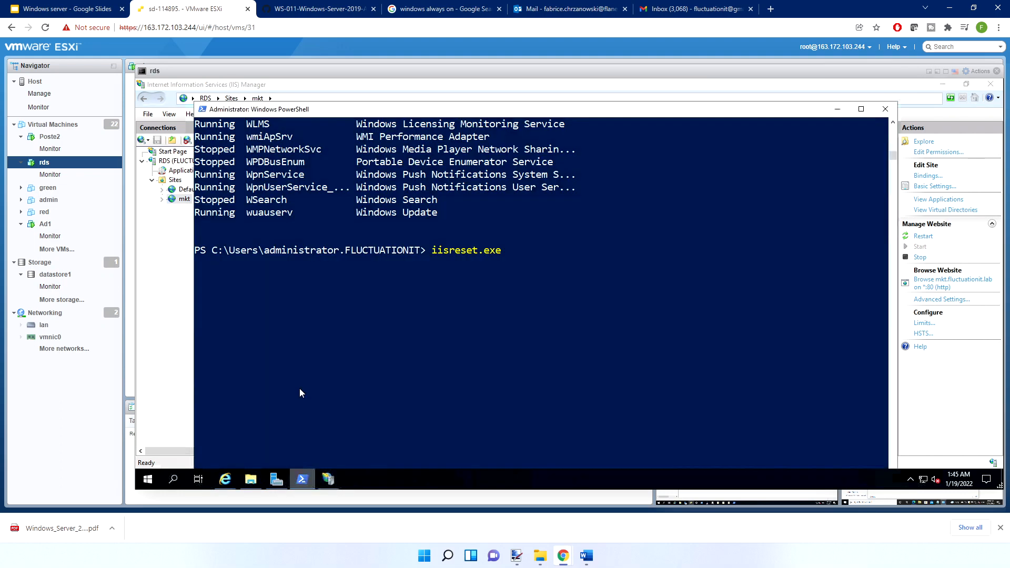
pyautogui.press('Escape')
pyautogui.write('ipconfig')
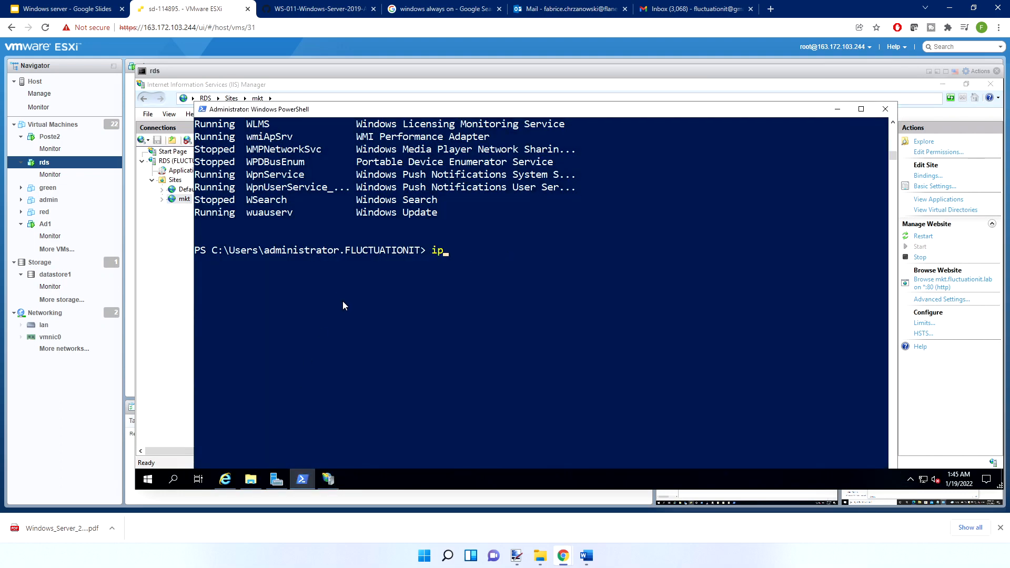
pyautogui.press('Return')
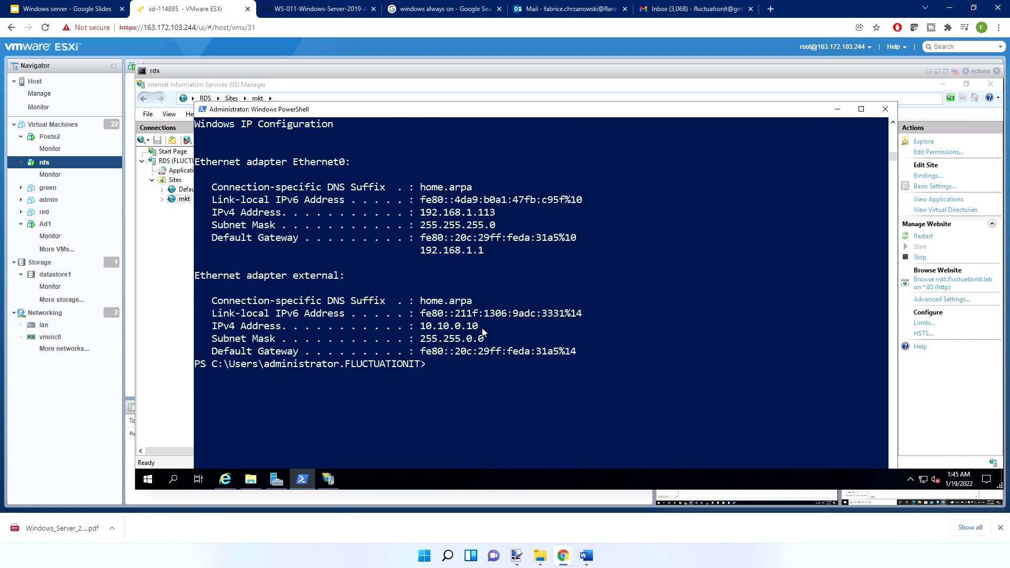
pyautogui.scroll(5, 483, 330)
pyautogui.scroll(-2, 483, 324)
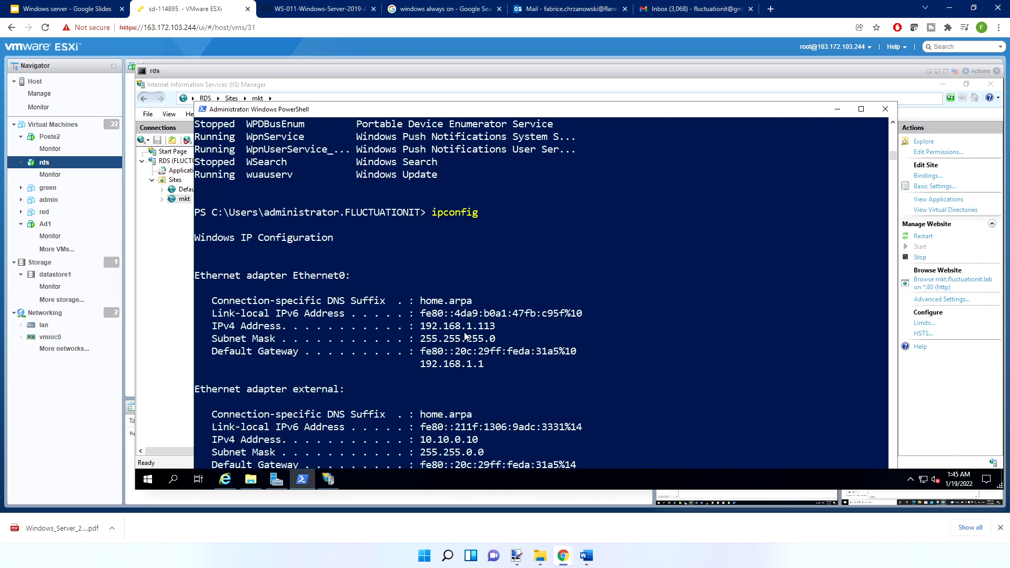
# Switch from the rds console to the Ad1 virtual machine's console and bring up DNS Manager
pyautogui.click(938, 73)
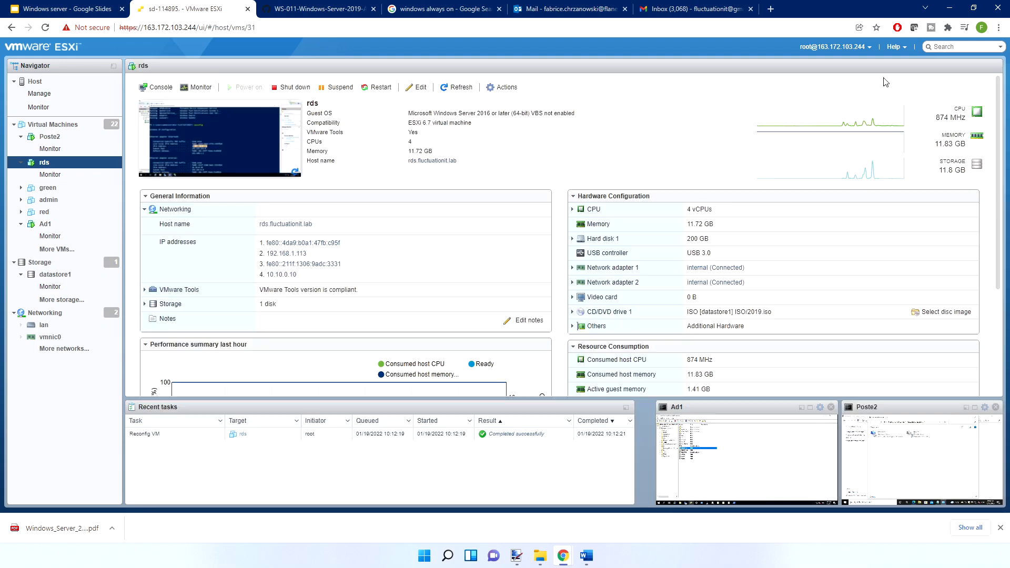
pyautogui.click(55, 228)
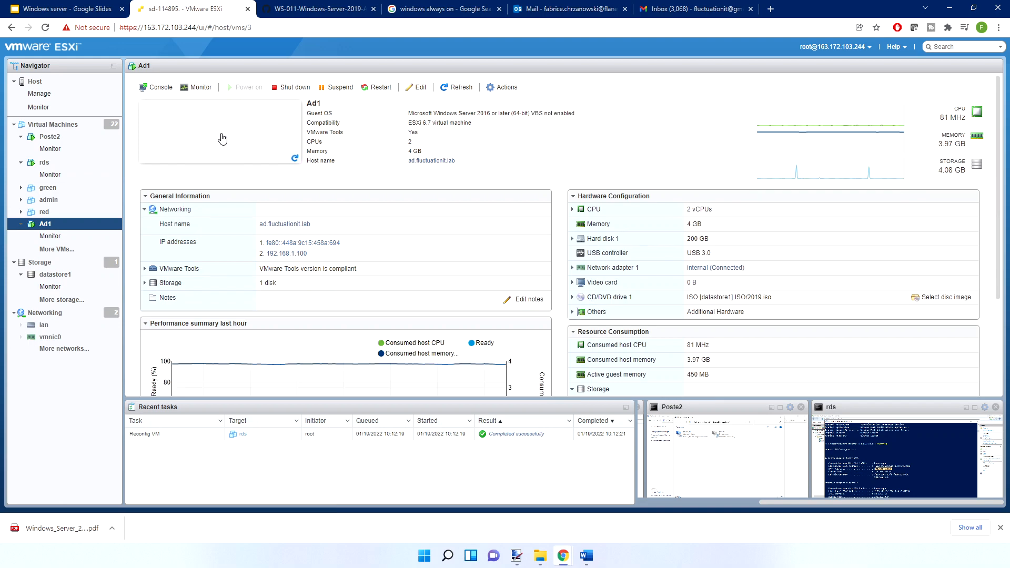
pyautogui.click(221, 134)
pyautogui.click(379, 505)
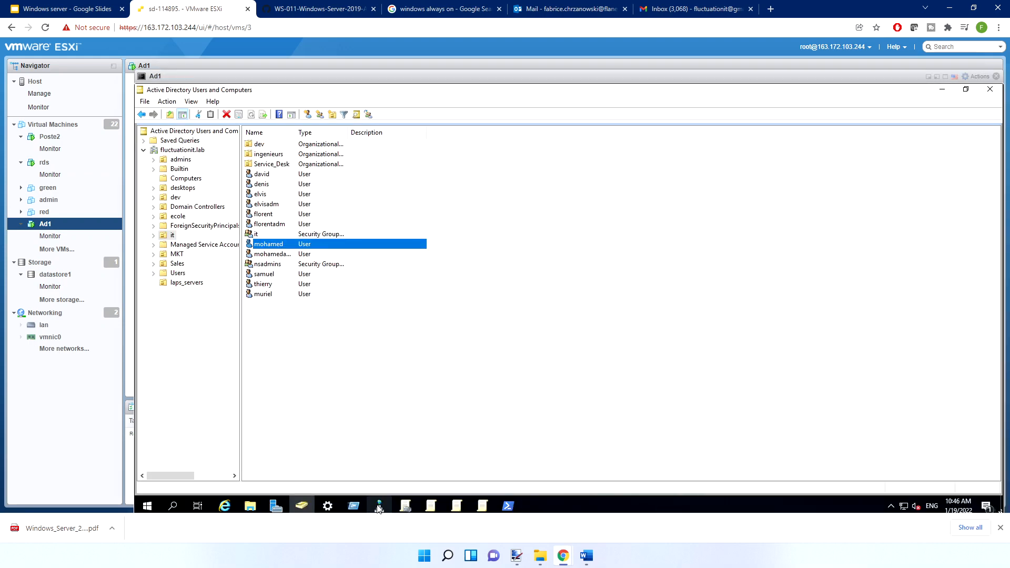
# Start a new host (A) record named mkt in the fluctuationit.lab forward lookup zone
pyautogui.rightClick(205, 171)
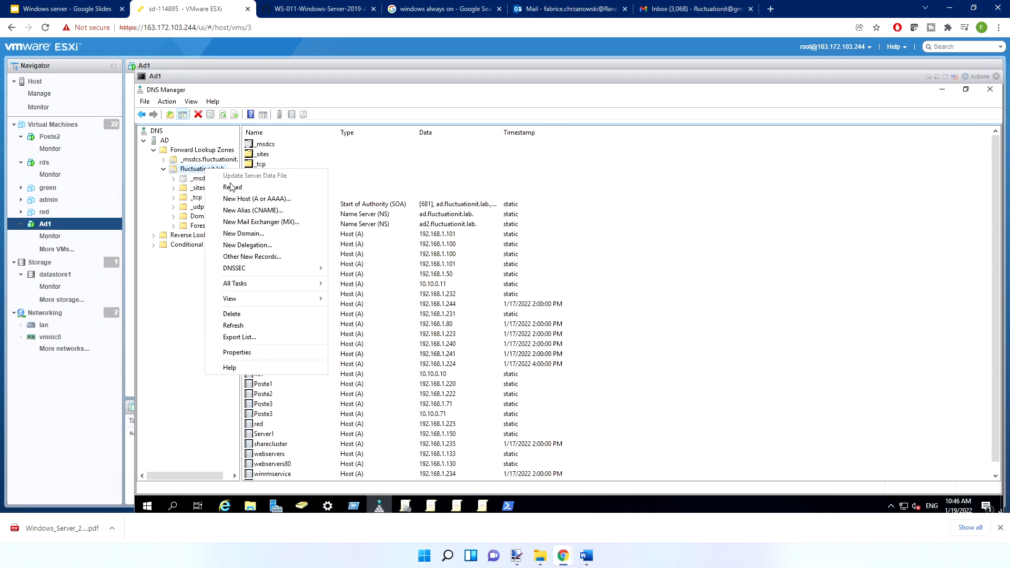
pyautogui.click(248, 199)
pyautogui.write('mkt')
pyautogui.click(512, 284)
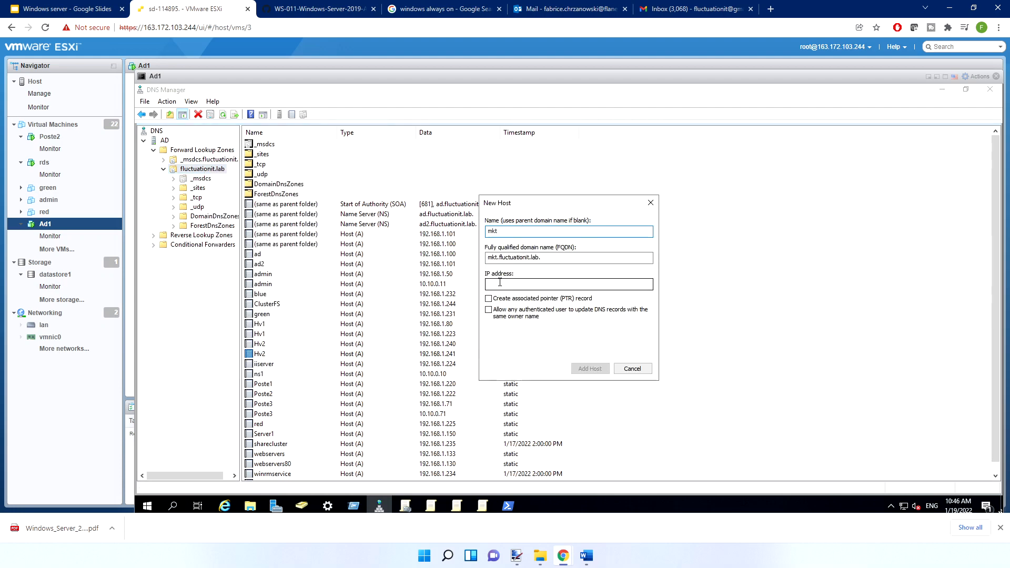
# Ping rds from a new PowerShell window on Ad1, stop the ping and copy the IP address of rds
pyautogui.click(147, 506)
pyautogui.click(367, 216)
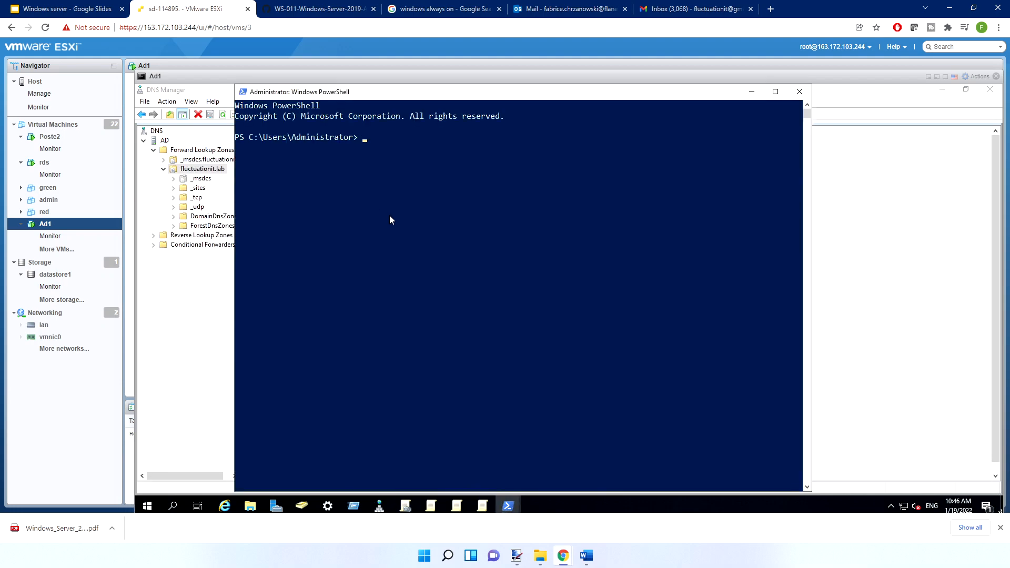
pyautogui.write('ping rds')
pyautogui.press('Return')
pyautogui.hotkey('ctrl', 'c')
pyautogui.moveTo(443, 159); pyautogui.dragTo(383, 160)
pyautogui.rightClick(384, 161)
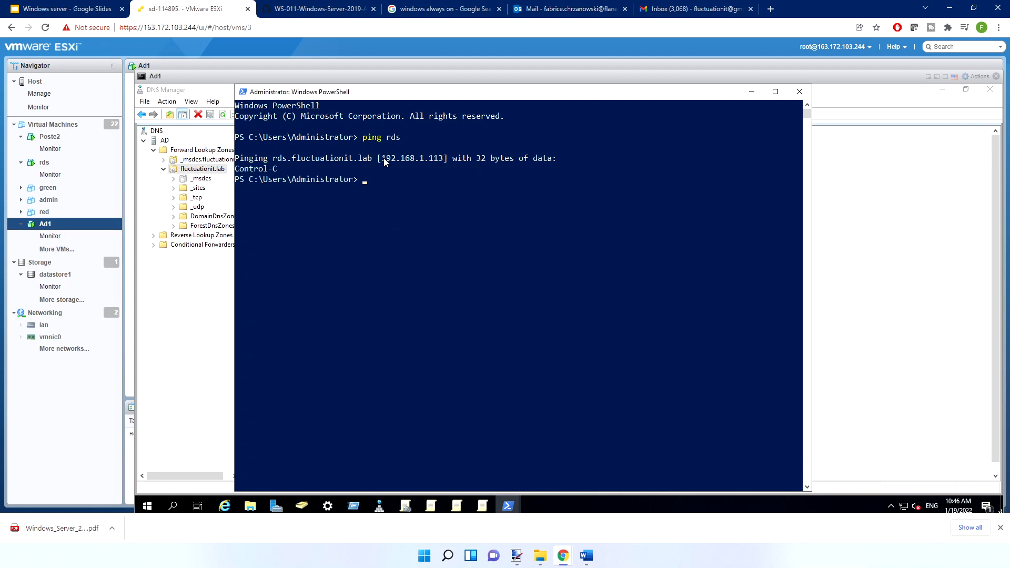
# Give the new mkt host the IP address 192.168.1.113, add the record and finish creating hosts
pyautogui.click(751, 92)
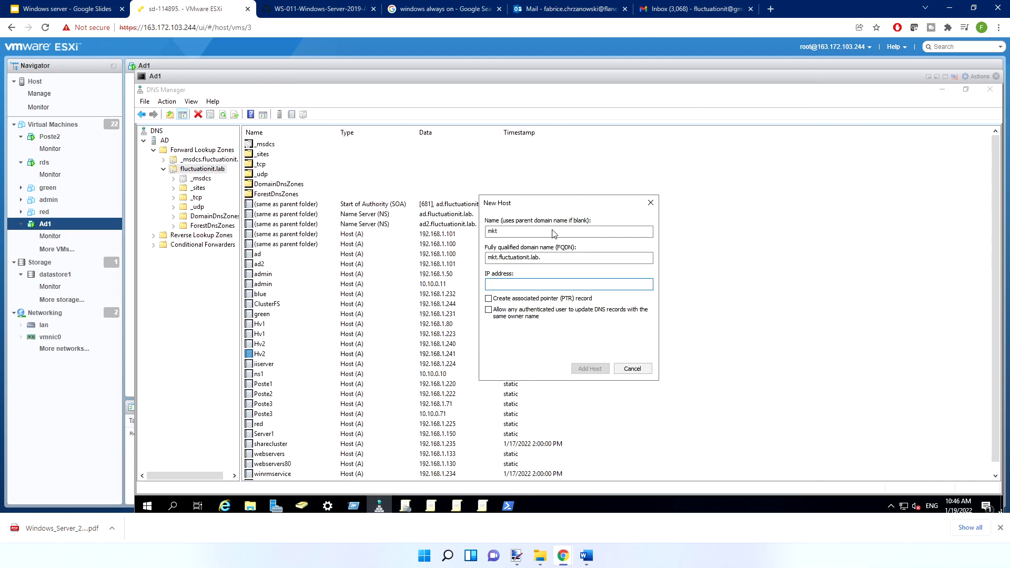
pyautogui.hotkey('ctrl', 'v')
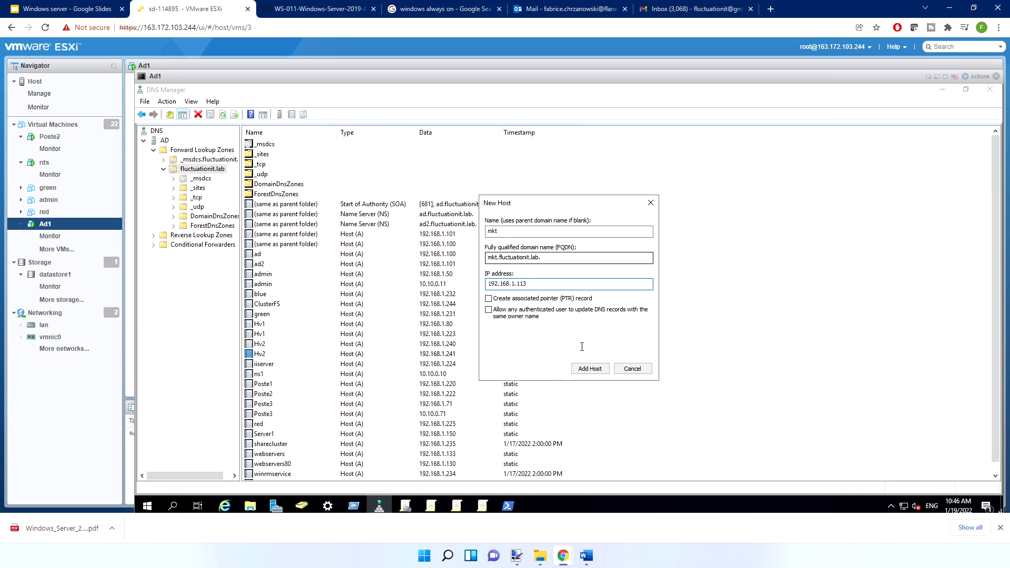
pyautogui.click(593, 369)
pyautogui.click(656, 335)
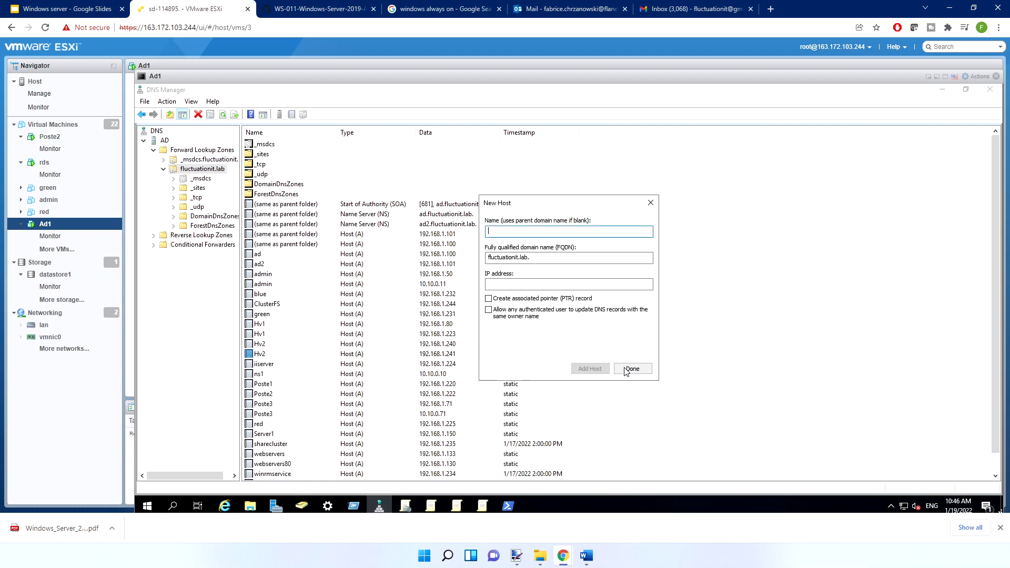
pyautogui.click(628, 370)
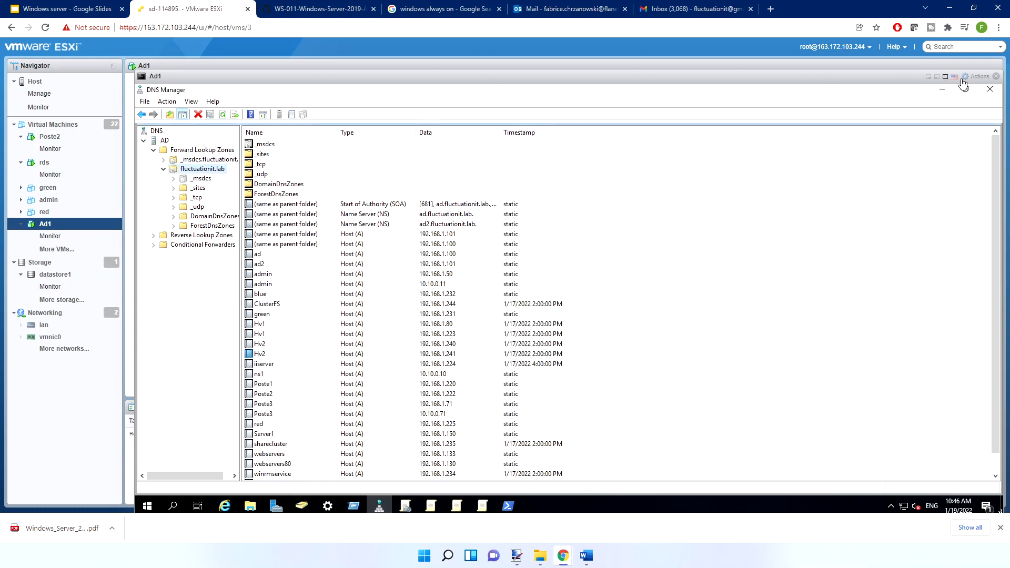
# Switch from the Ad1 console to the rds virtual machine's console and bring IIS Manager into view
pyautogui.click(929, 78)
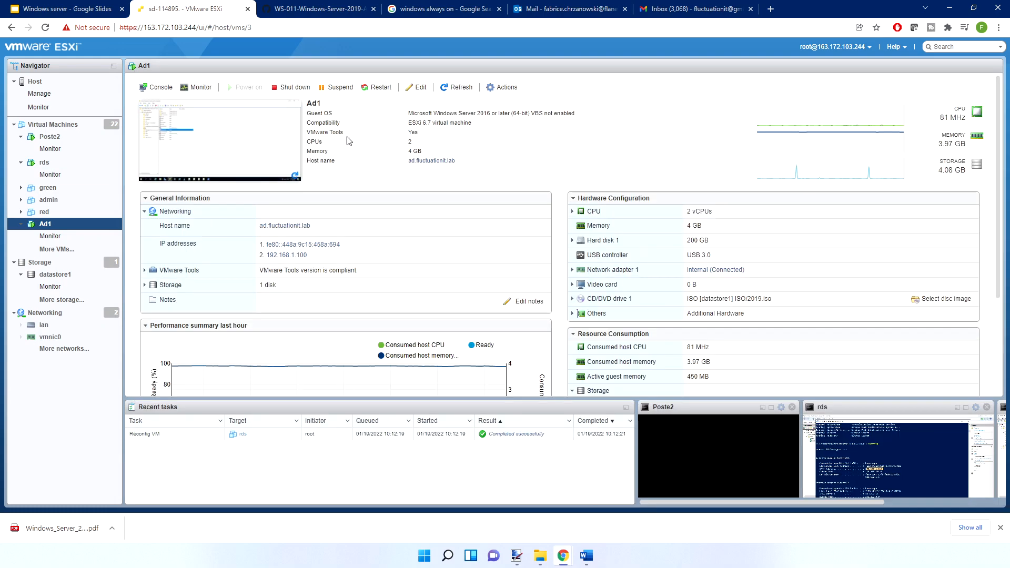
pyautogui.click(46, 162)
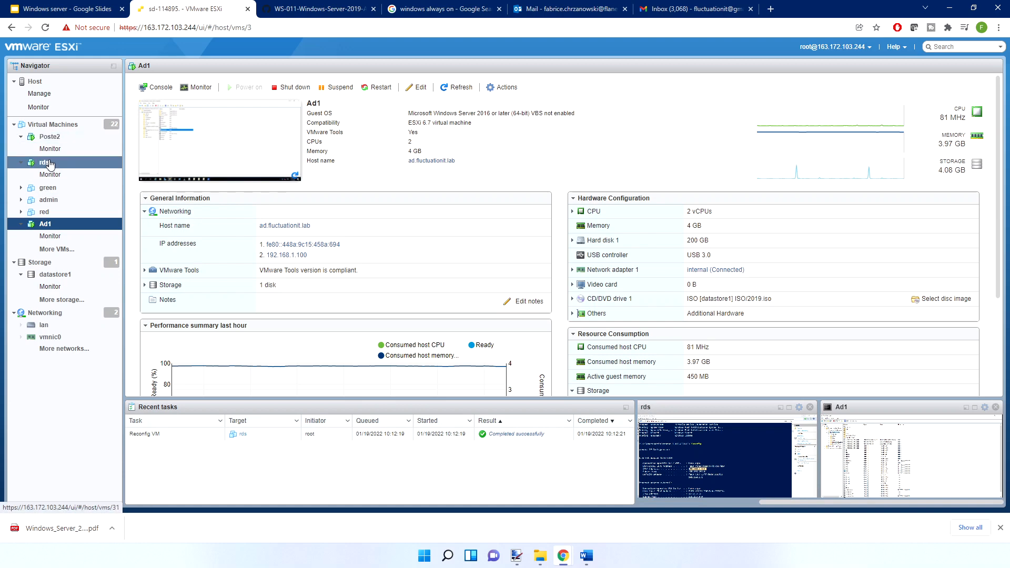
pyautogui.click(788, 407)
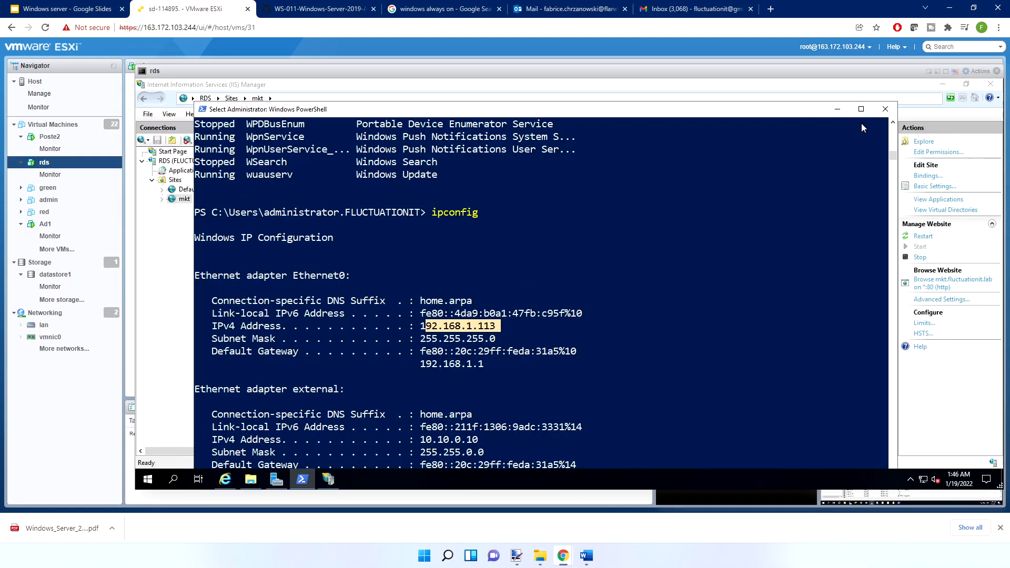
pyautogui.click(840, 110)
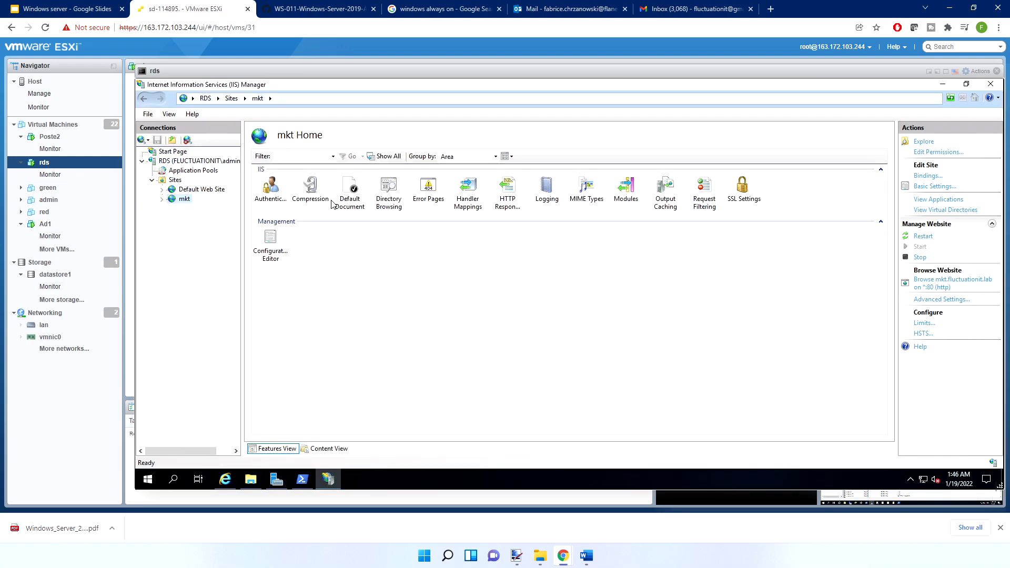
pyautogui.click(225, 479)
pyautogui.click(256, 99)
pyautogui.click(257, 99)
pyautogui.doubleClick(431, 98)
pyautogui.write('mkt')
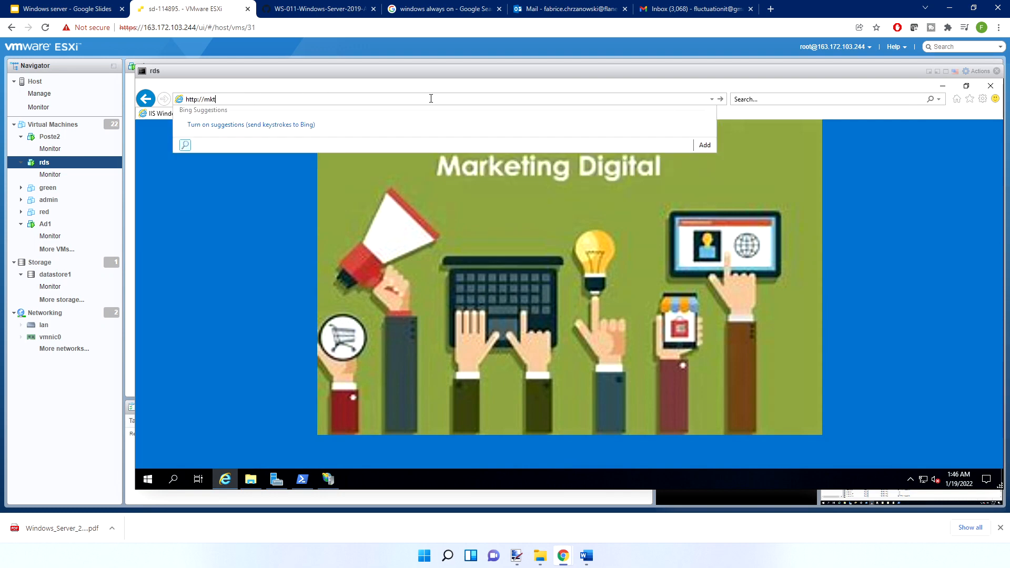
pyautogui.write('.fluctuationi')
pyautogui.press('Return')
pyautogui.click(308, 98)
pyautogui.click(312, 98)
pyautogui.press('BackSpace')
pyautogui.press('BackSpace')
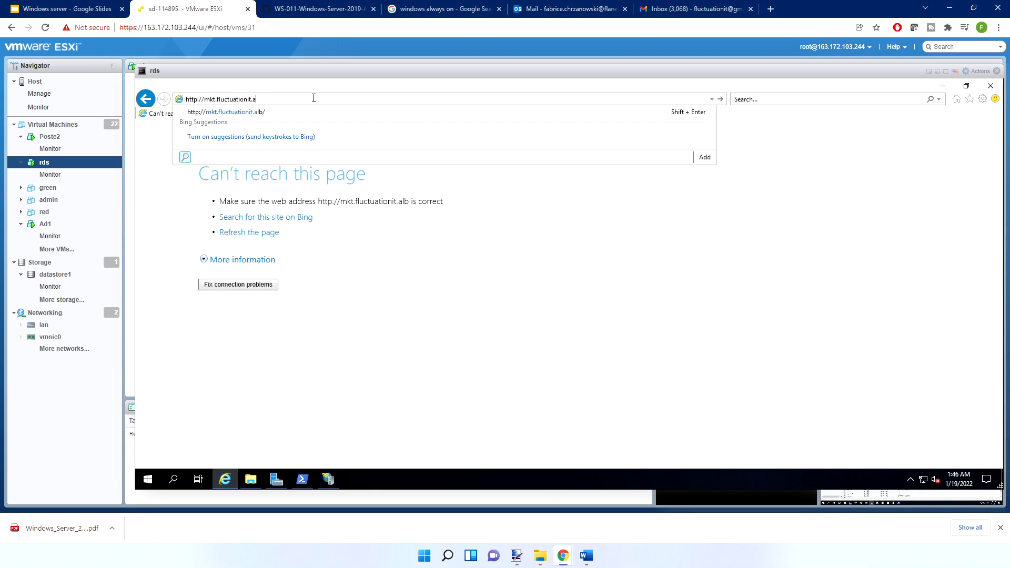
pyautogui.write('lab')
pyautogui.press('Return')
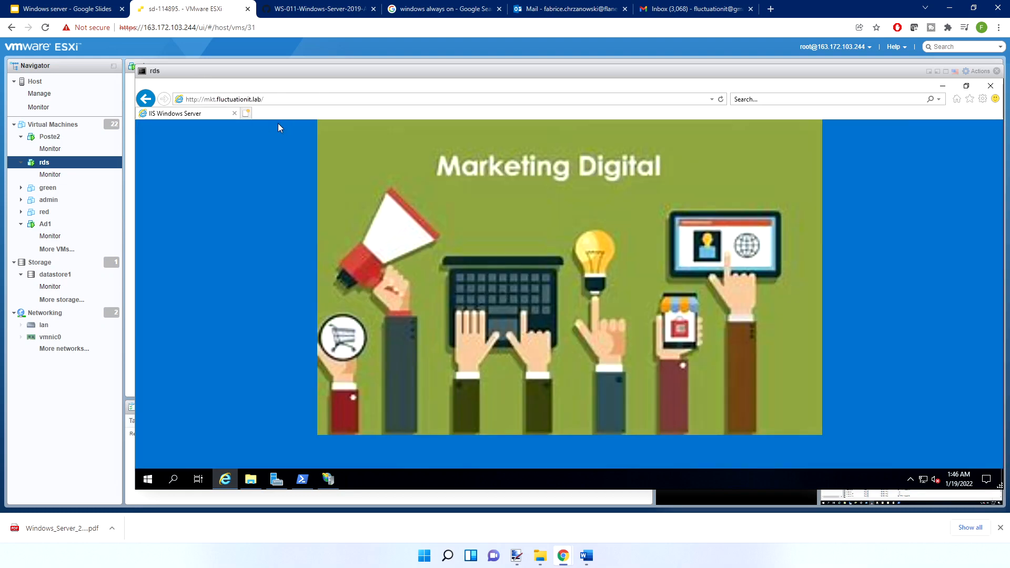
# Set the host name of Default Web Site's http binding on port 80 to intranet.fluctuationit.lab in IIS Manager
pyautogui.click(942, 85)
pyautogui.click(201, 191)
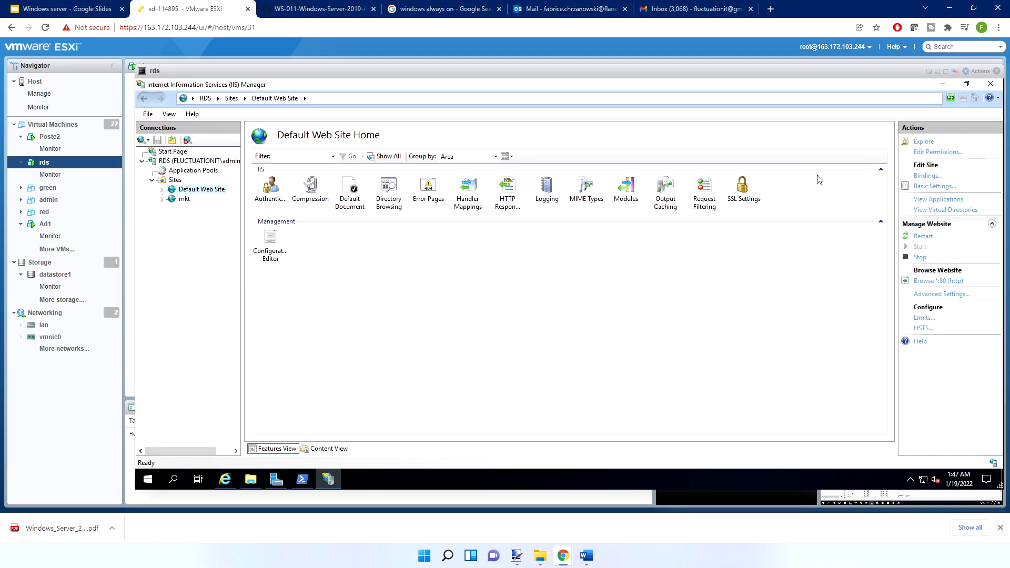
pyautogui.click(927, 175)
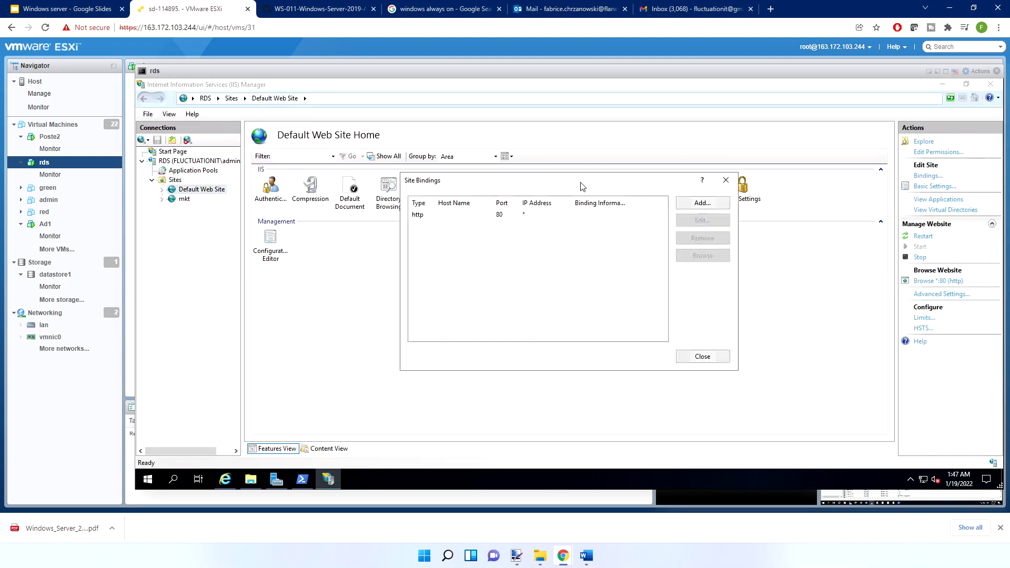
pyautogui.doubleClick(467, 216)
pyautogui.click(506, 228)
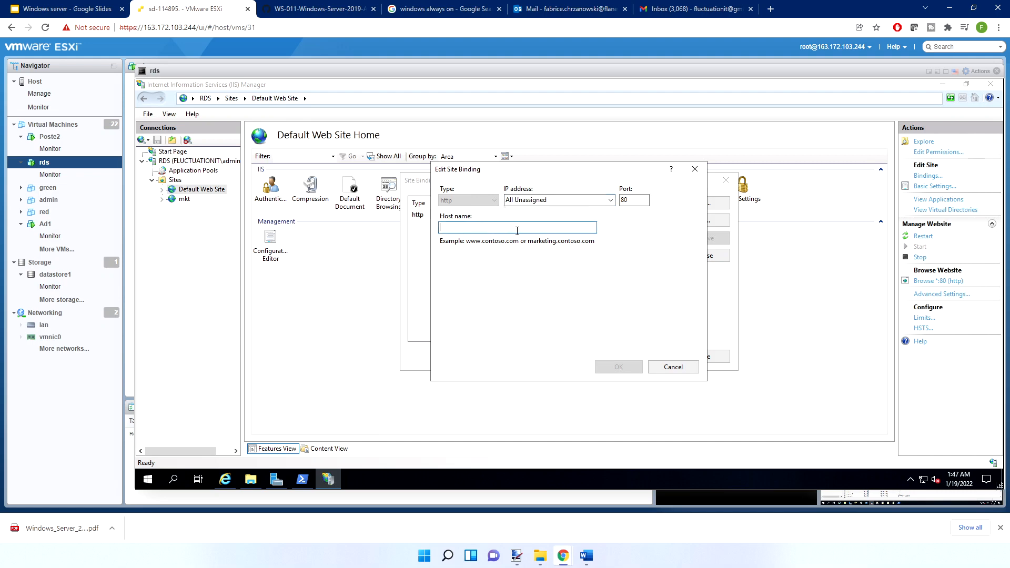
pyautogui.write('intranet.fluctuationit.lab')
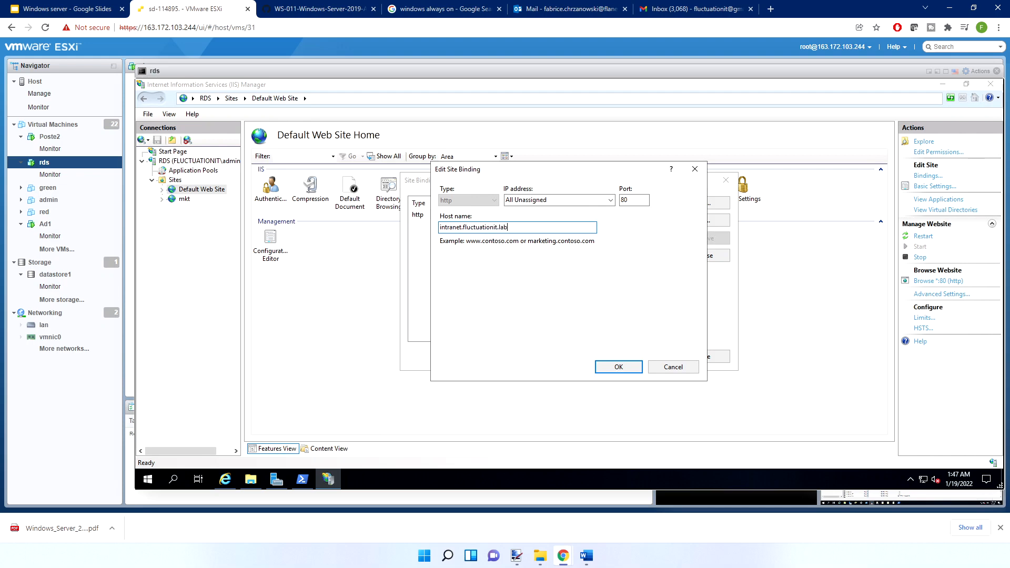
pyautogui.click(611, 371)
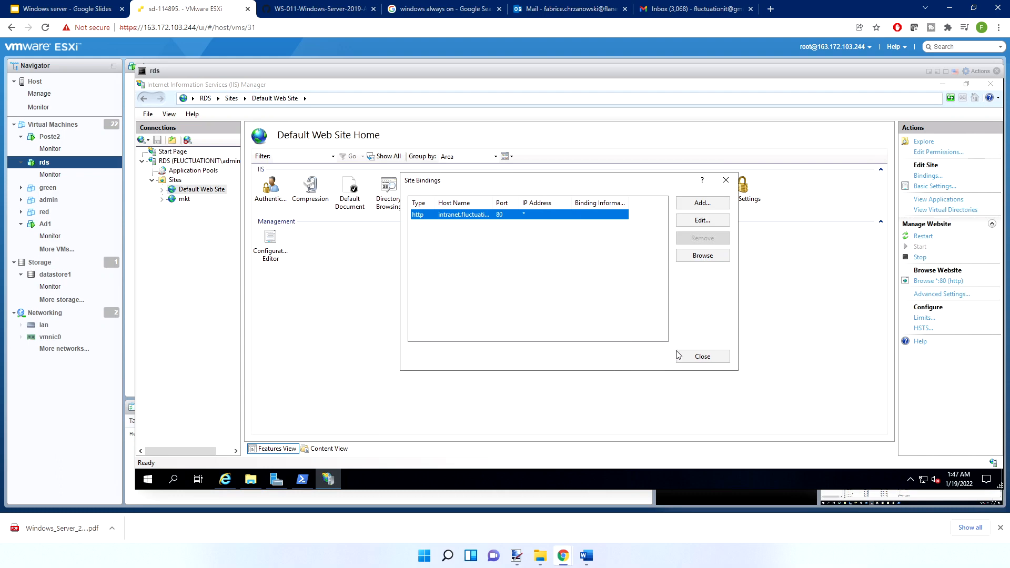
pyautogui.click(695, 358)
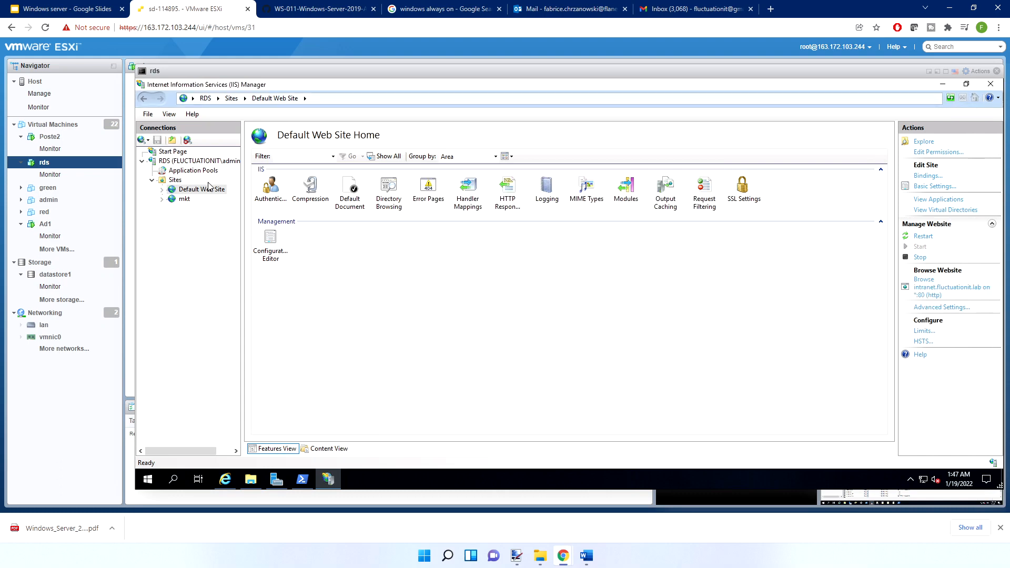
# Switch to the Ad1 console and copy the IP address from the mkt host record in DNS Manager
pyautogui.click(929, 75)
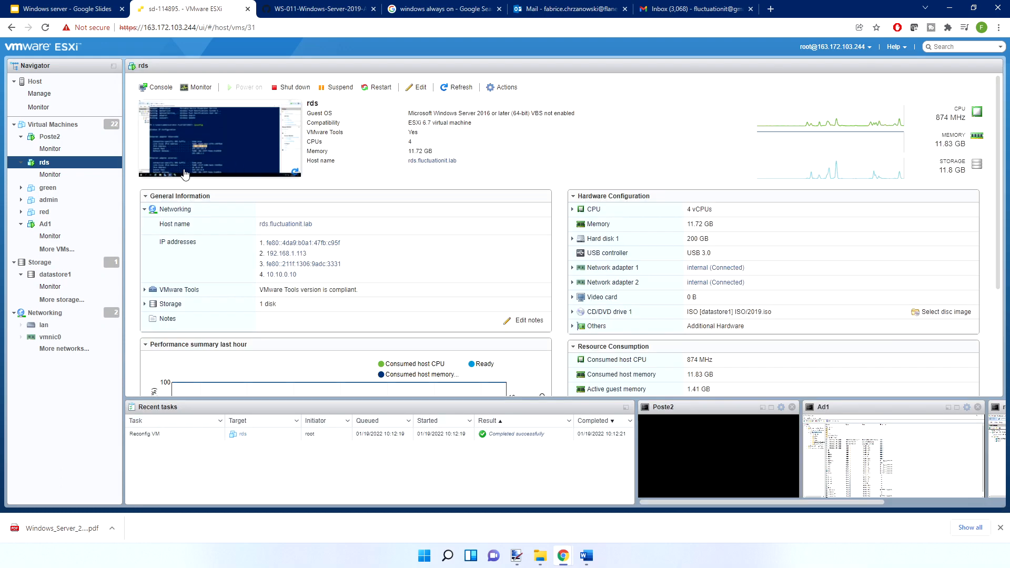
pyautogui.click(779, 407)
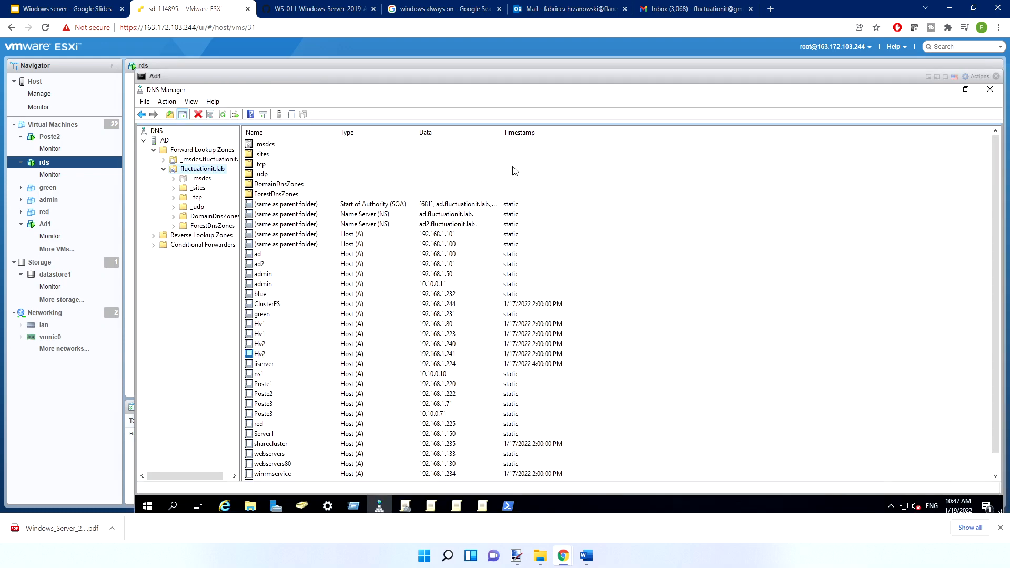
pyautogui.scroll(-1, 275, 283)
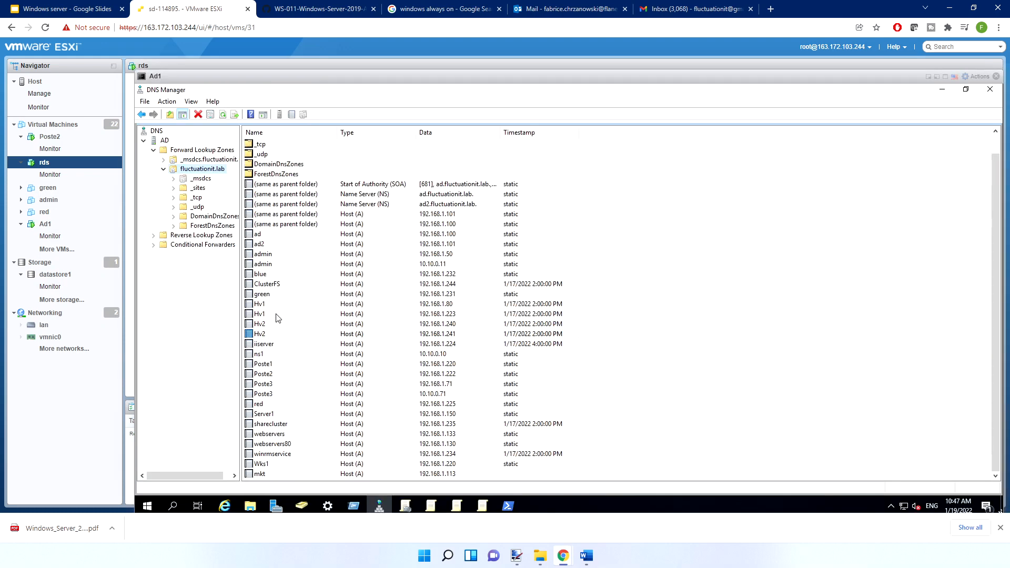
pyautogui.doubleClick(260, 474)
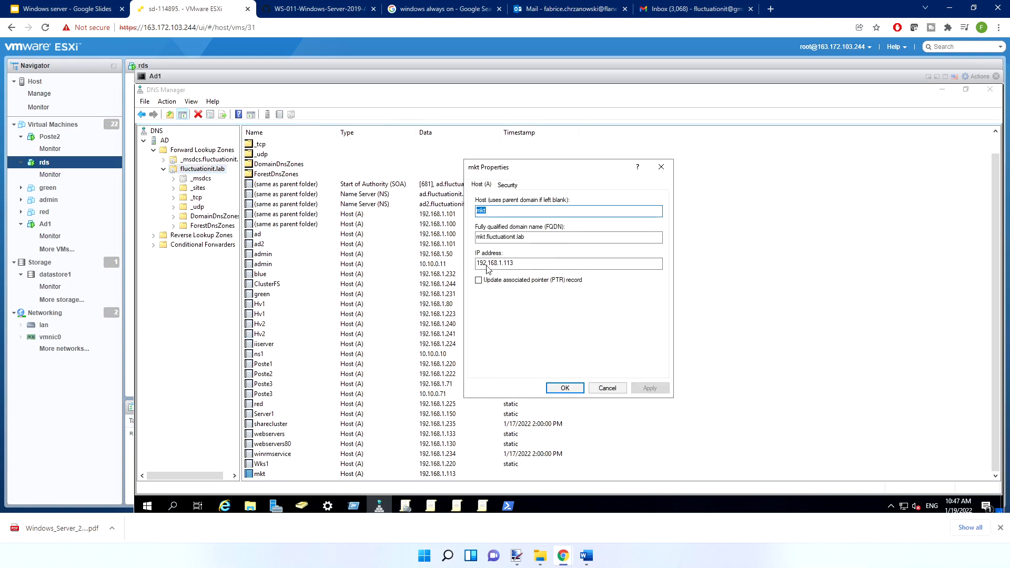
pyautogui.click(524, 262)
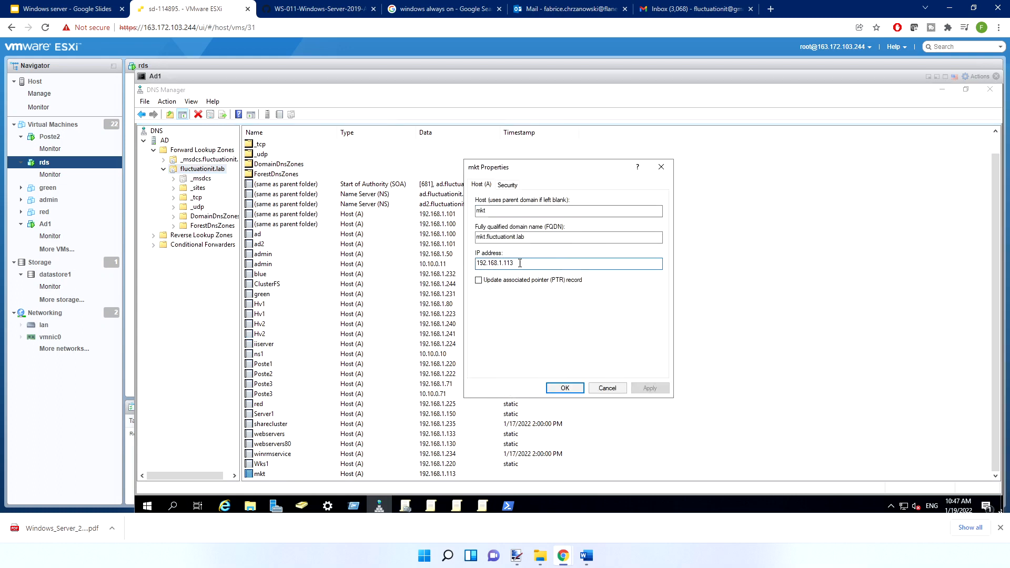
pyautogui.doubleClick(495, 265)
pyautogui.hotkey('ctrl', 'c')
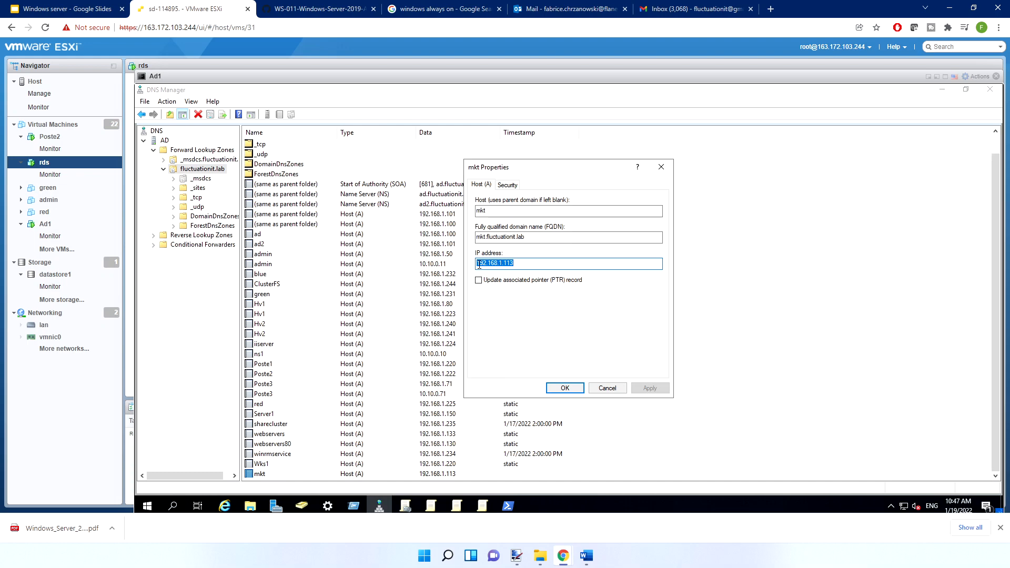
pyautogui.click(606, 387)
# Create a host (A) record named intranet with IP address 192.168.1.113 in the fluctuationit.lab zone
pyautogui.rightClick(200, 170)
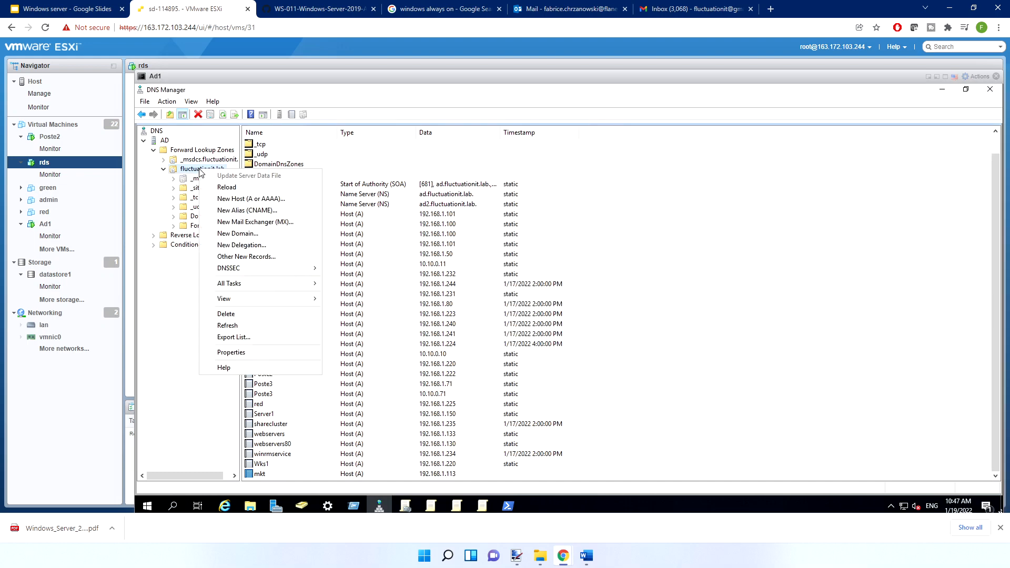
pyautogui.click(247, 199)
pyautogui.click(521, 285)
pyautogui.hotkey('ctrl', 'v')
pyautogui.click(508, 230)
pyautogui.write('intranet')
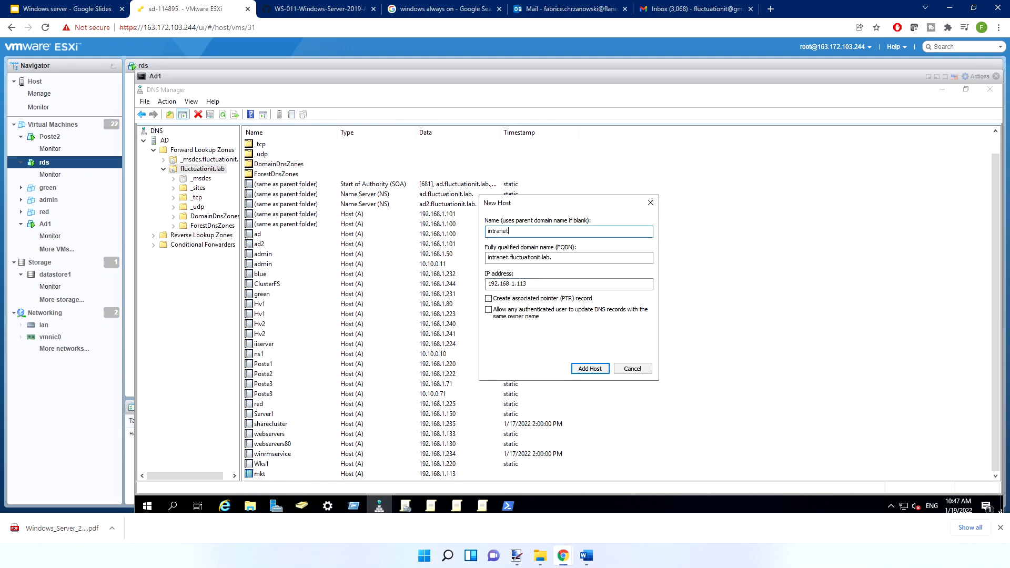
pyautogui.click(595, 368)
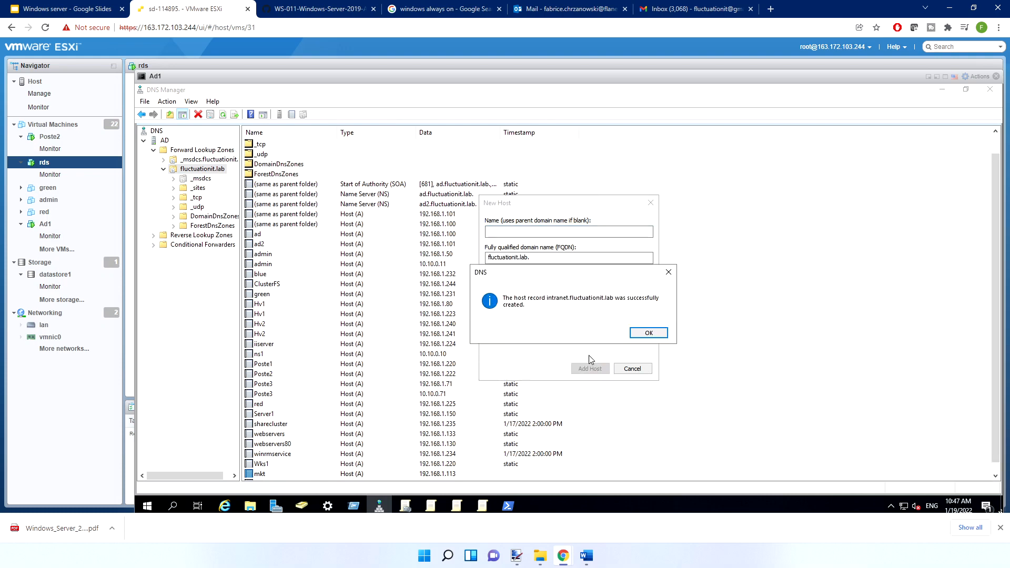
pyautogui.click(652, 332)
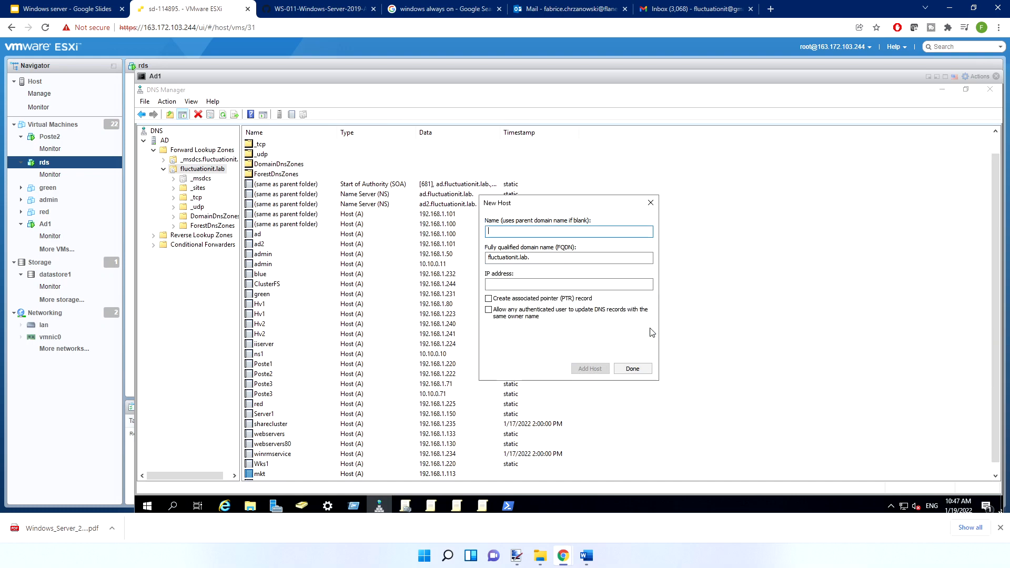
pyautogui.click(632, 368)
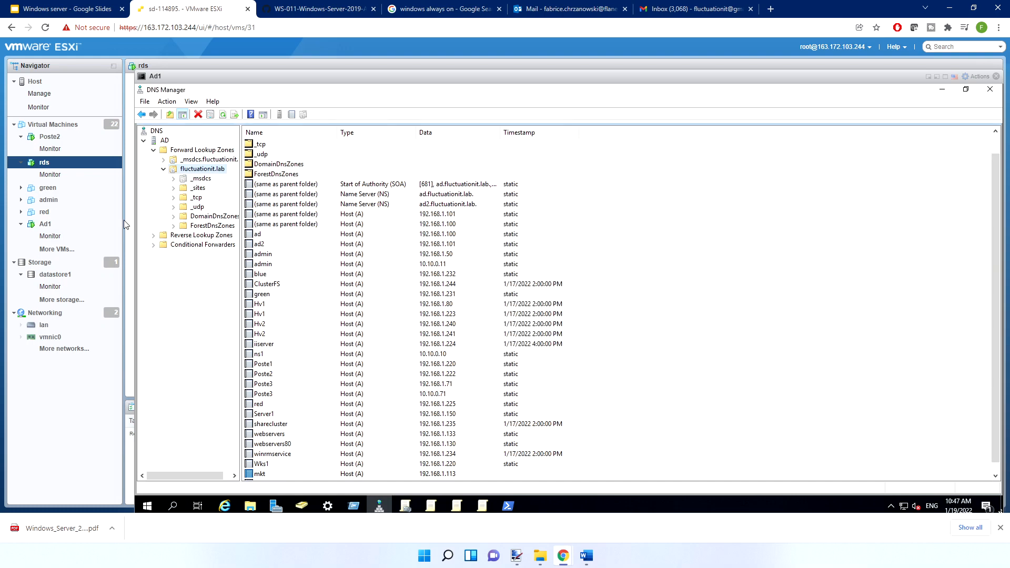
# Close DNS Manager on Ad1 and return to IIS Manager in the rds virtual machine's console
pyautogui.click(990, 89)
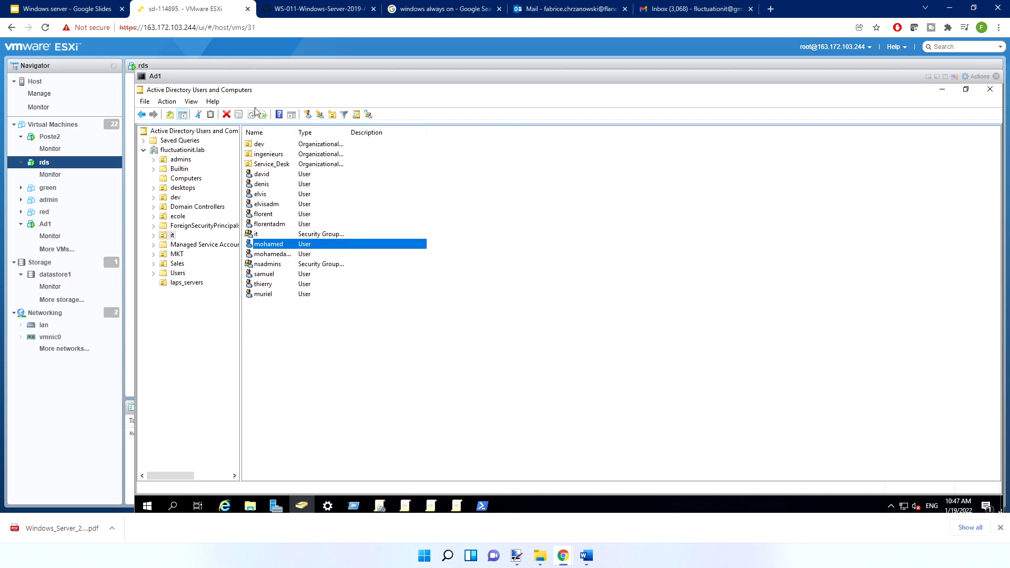
pyautogui.click(929, 77)
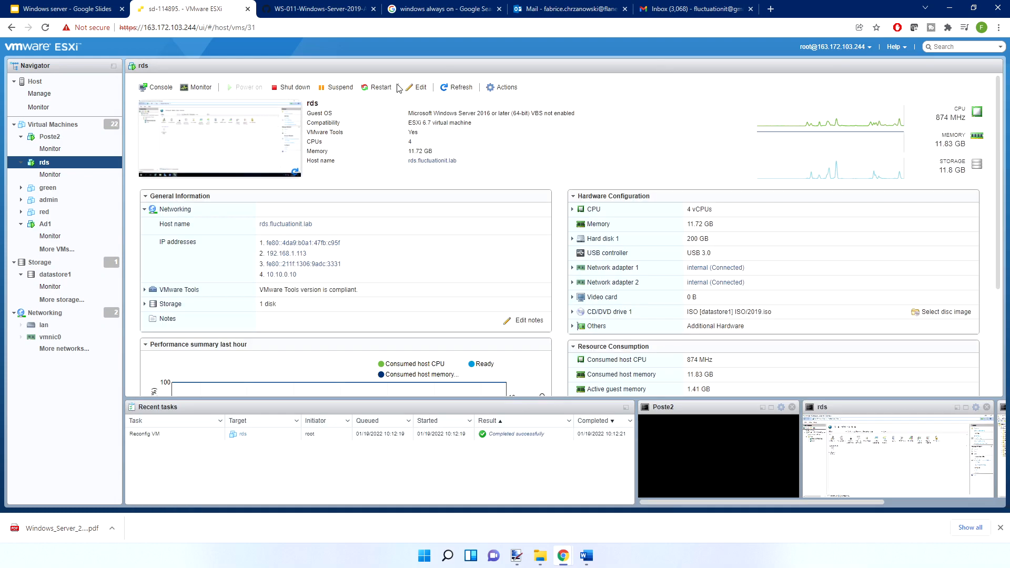
pyautogui.click(194, 142)
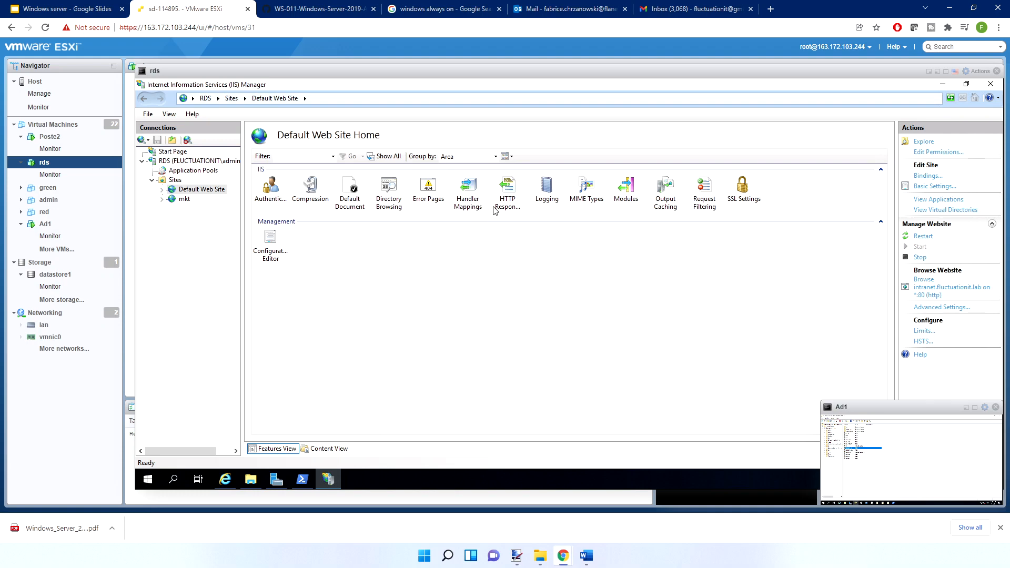
pyautogui.click(593, 346)
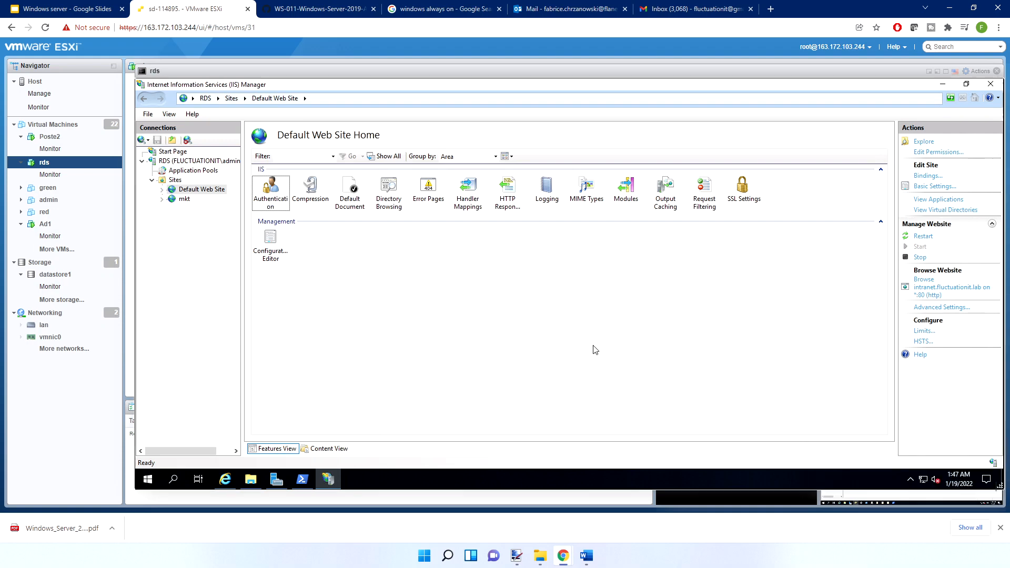